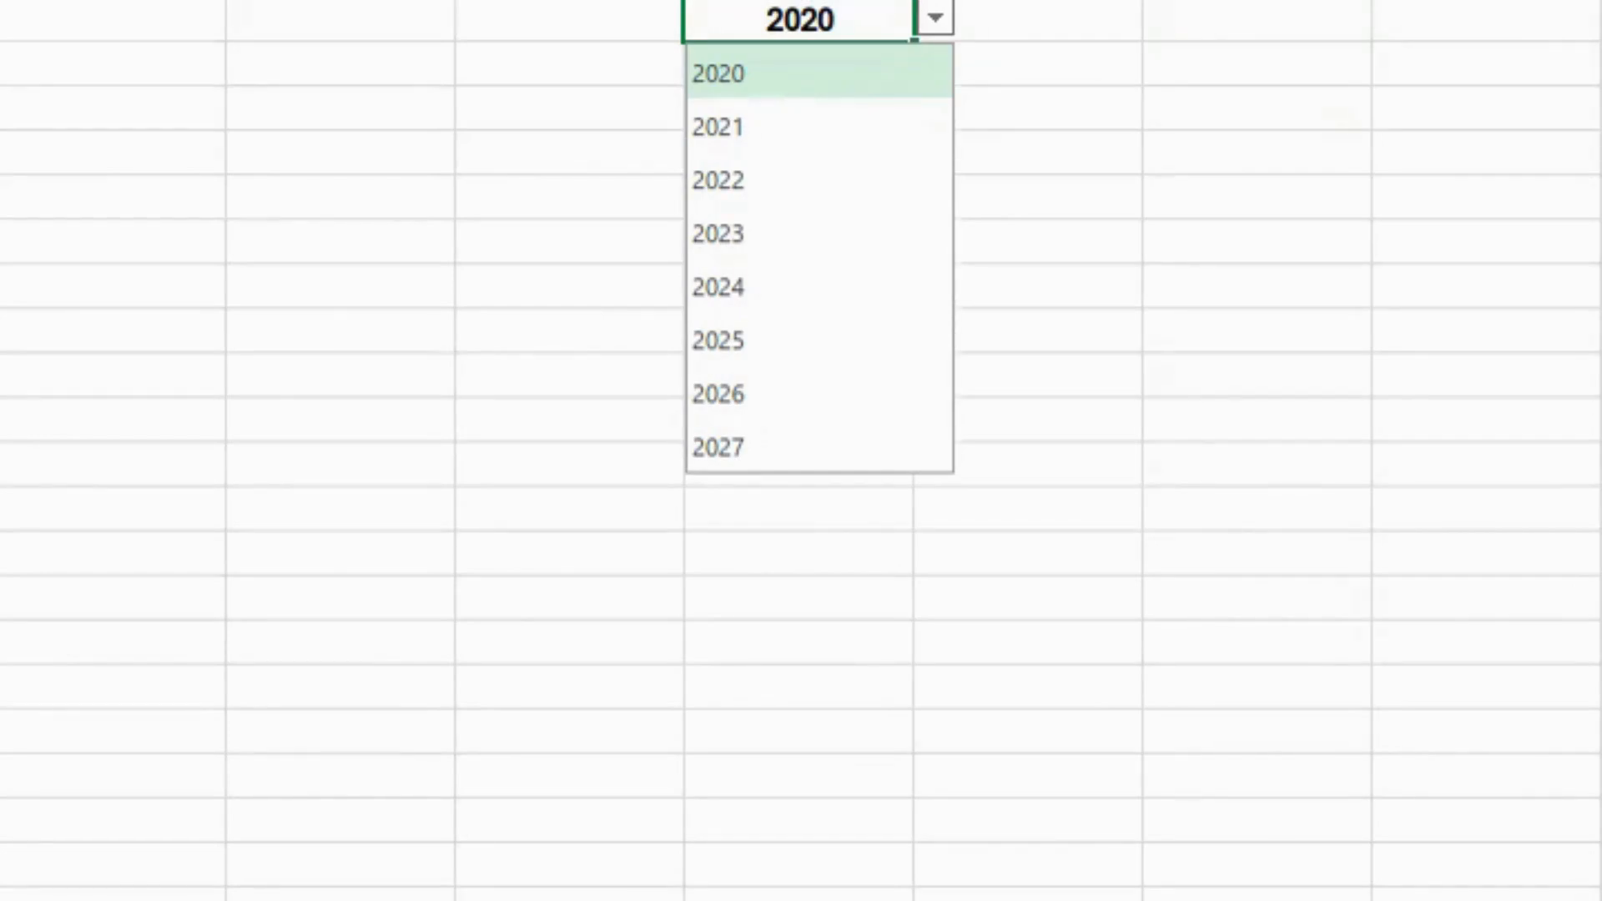
# - Start the formula as =LAMBDA(CalendarYear, …)(D1), passing in the year from D1
pyautogui.click(742, 387)
pyautogui.write('=')
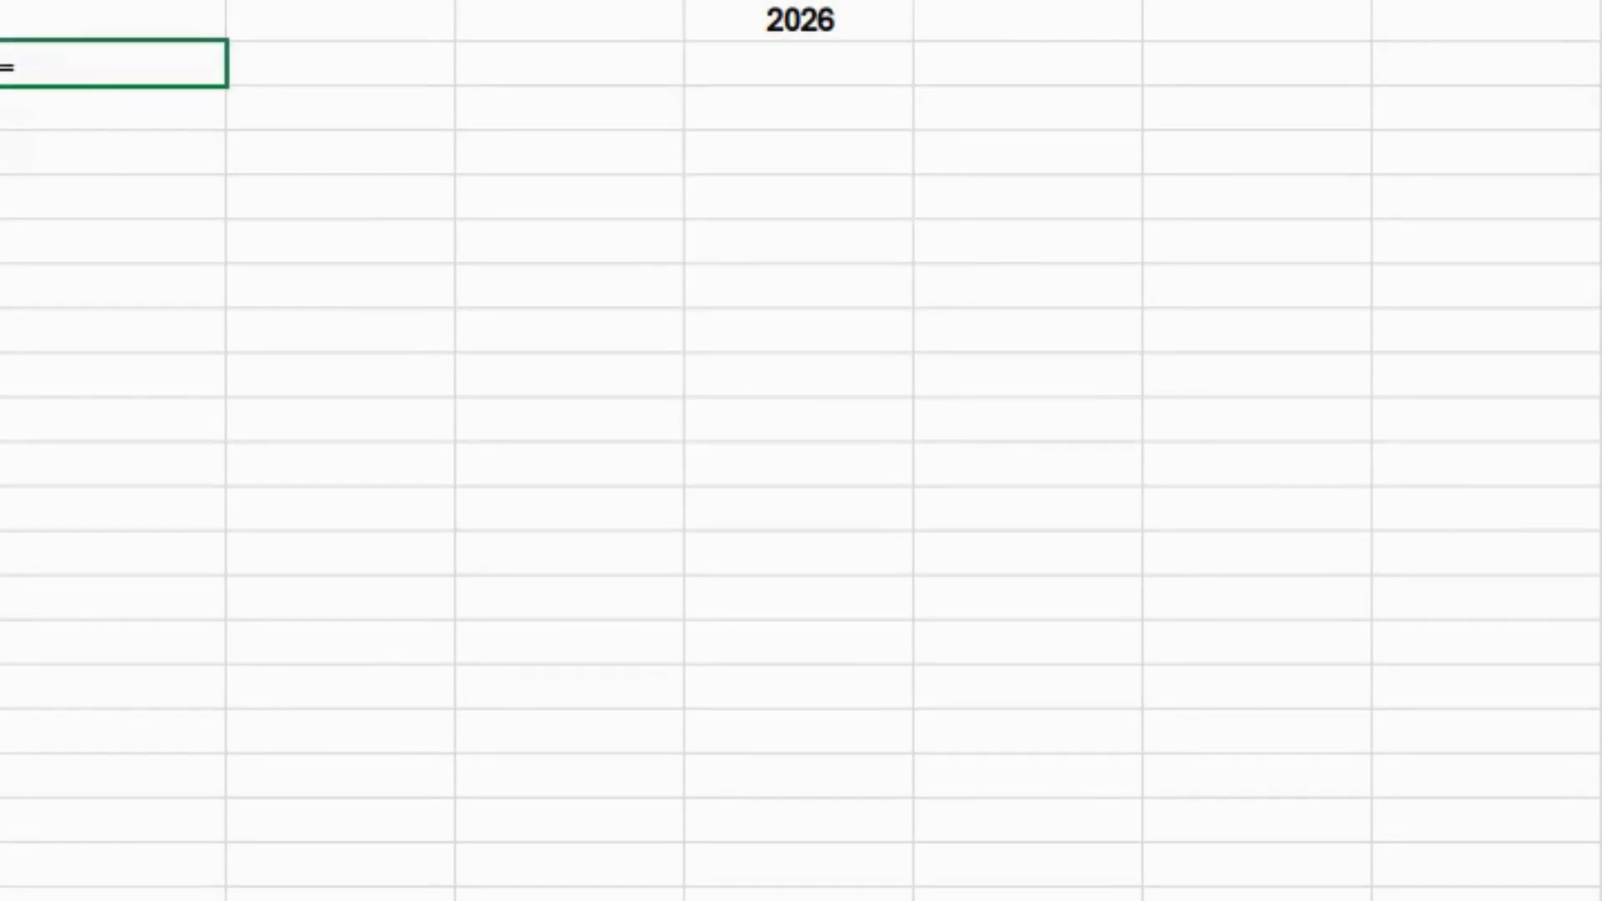
pyautogui.write('lambda')
pyautogui.press('Tab')
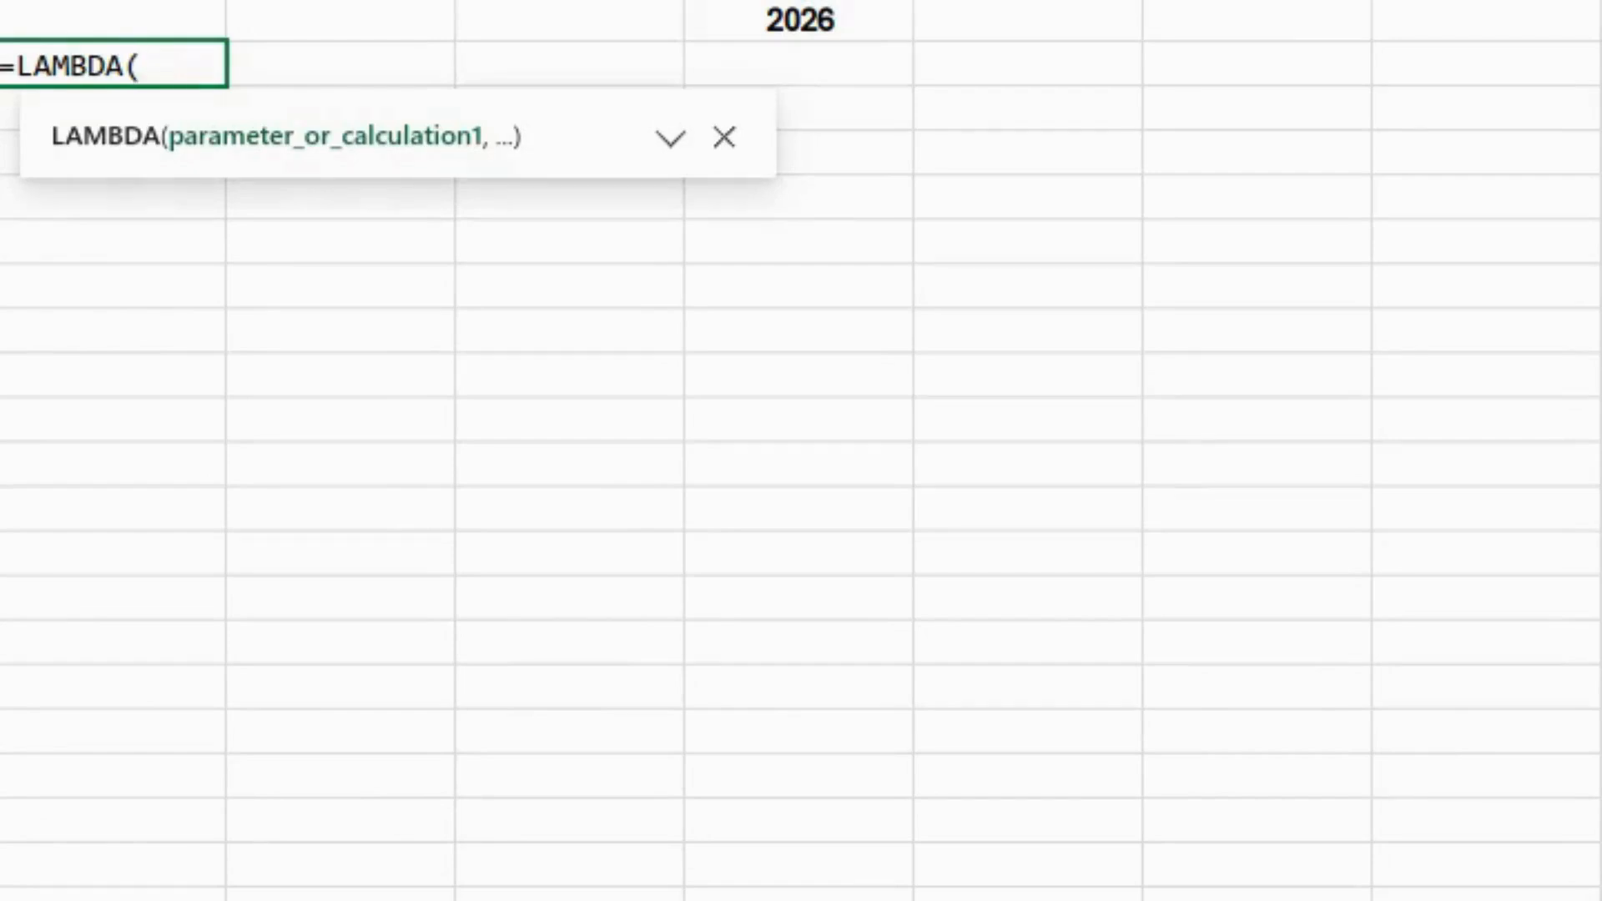
pyautogui.write('CalendarYear,')
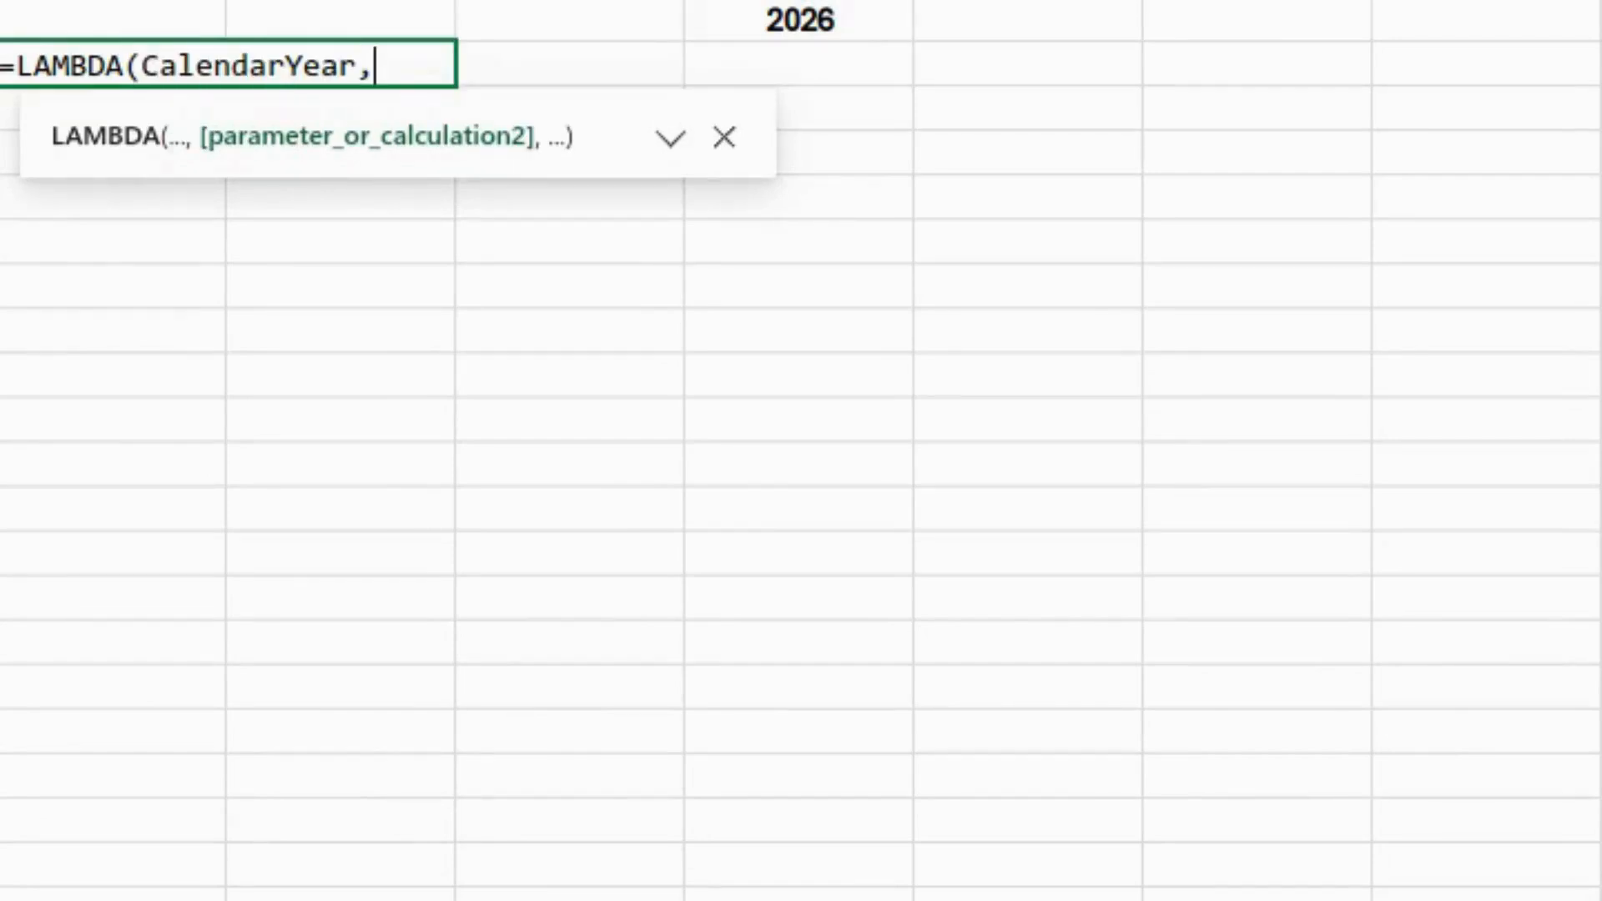
pyautogui.write('0)')
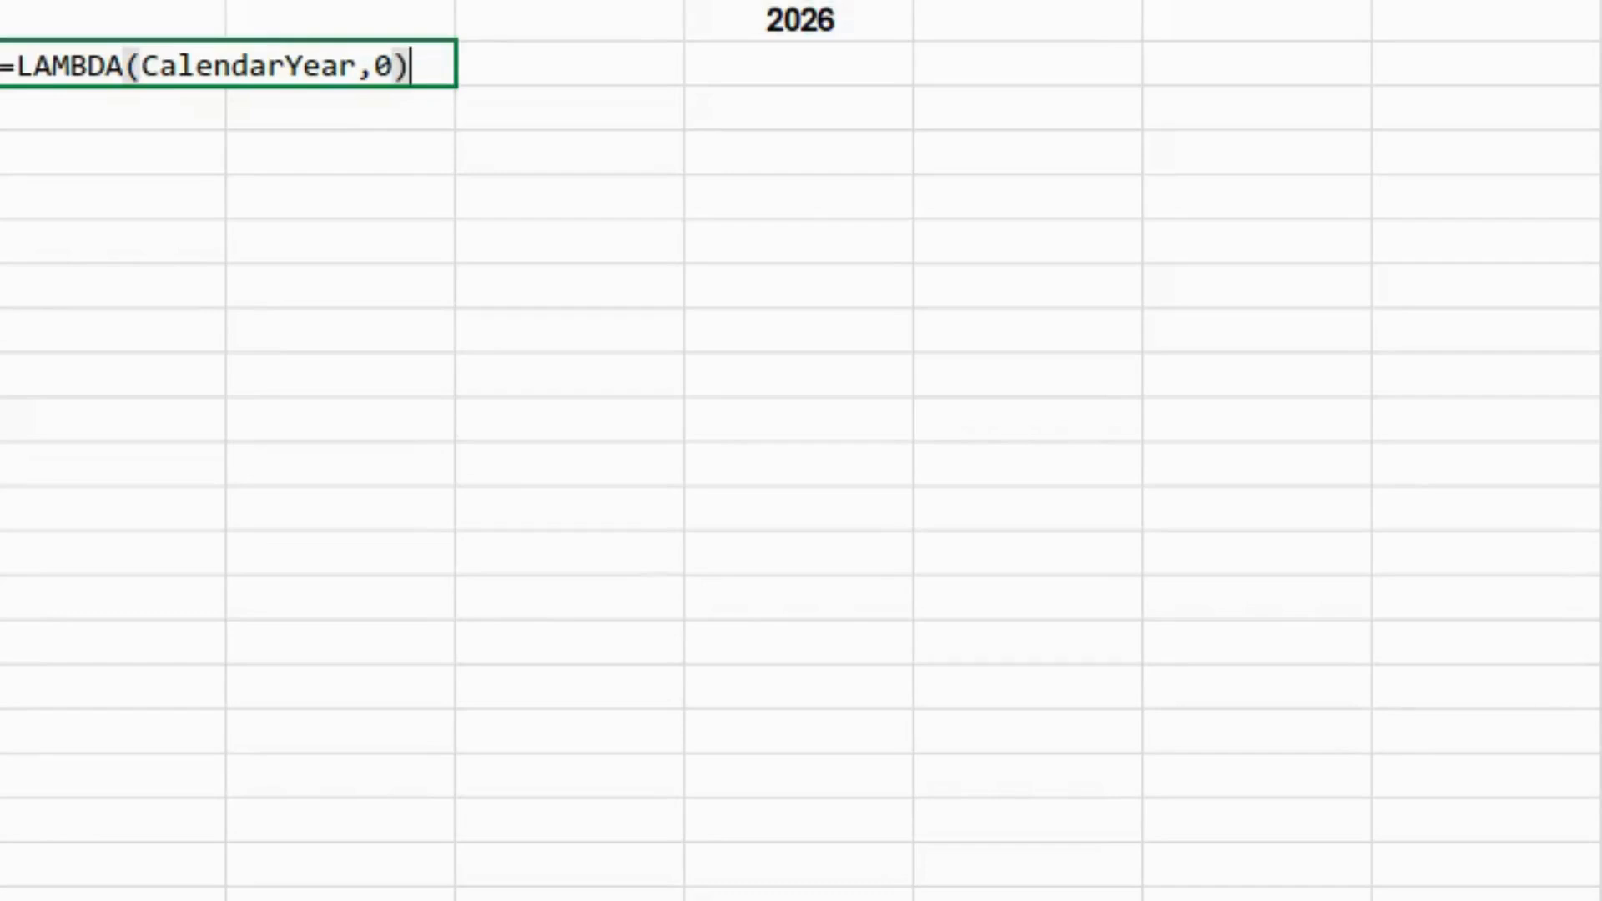
pyautogui.write('(')
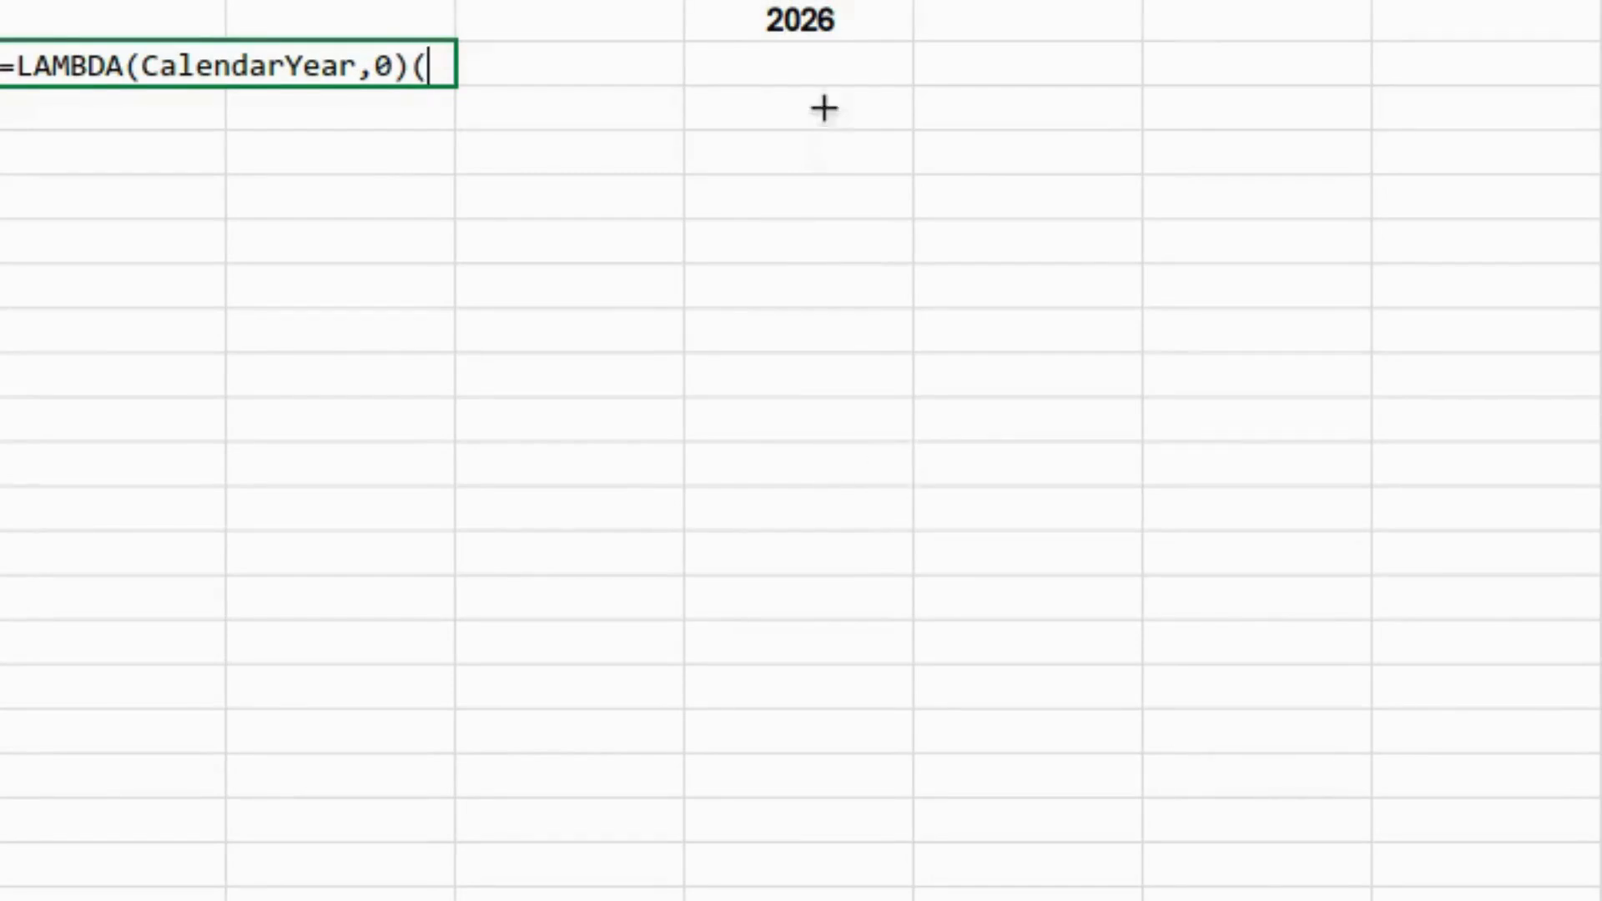
pyautogui.click(772, 18)
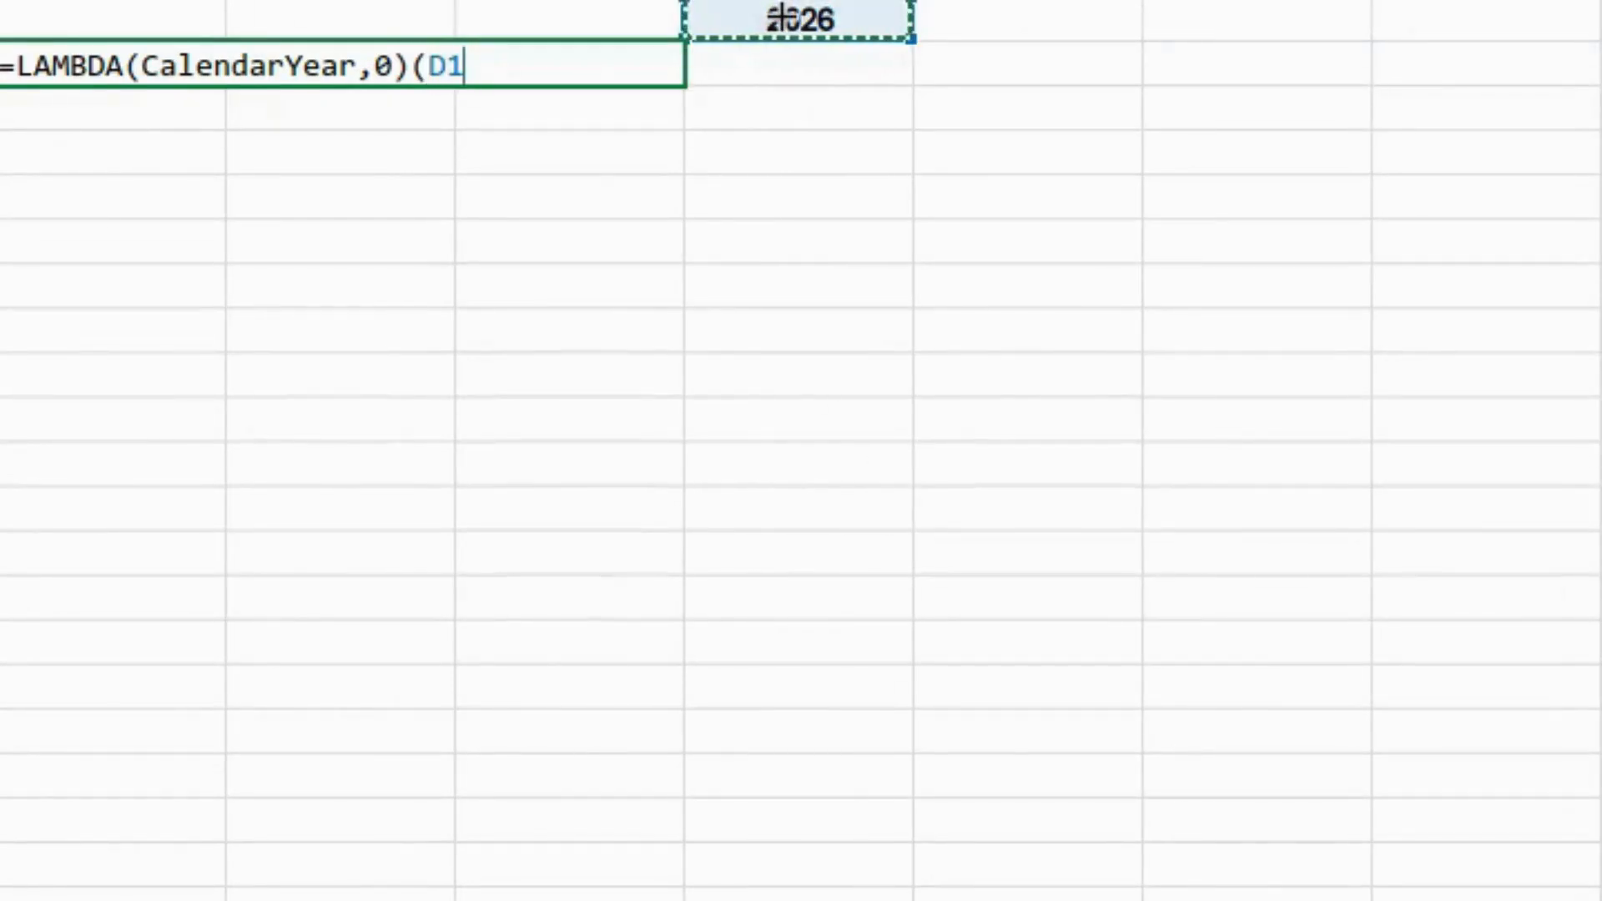
pyautogui.write(')')
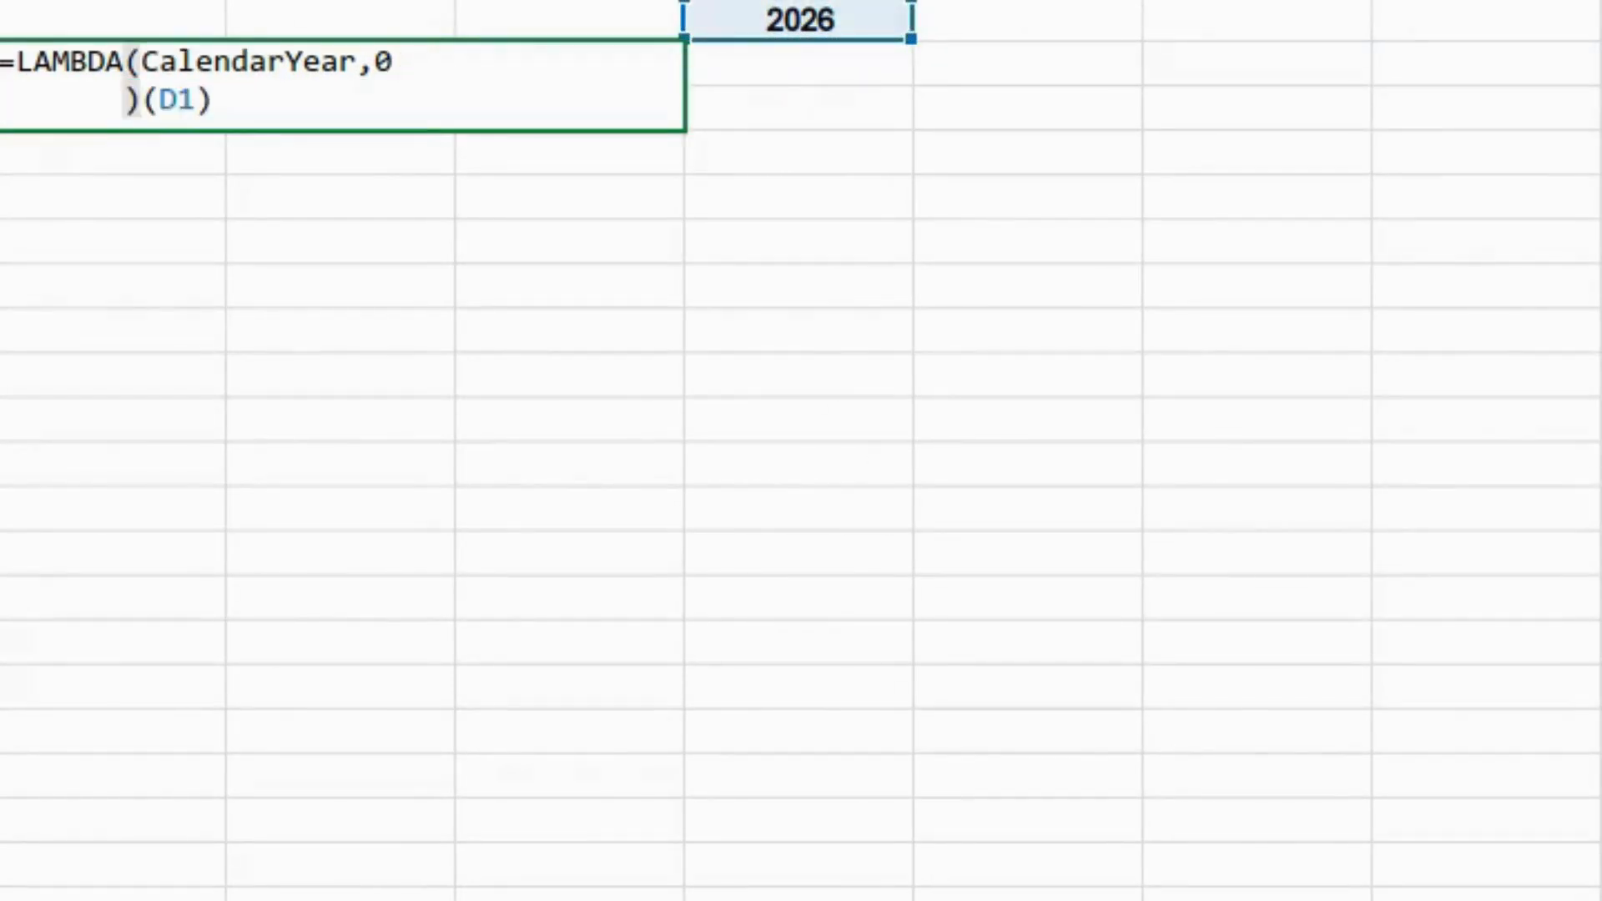
pyautogui.press('BackSpace')
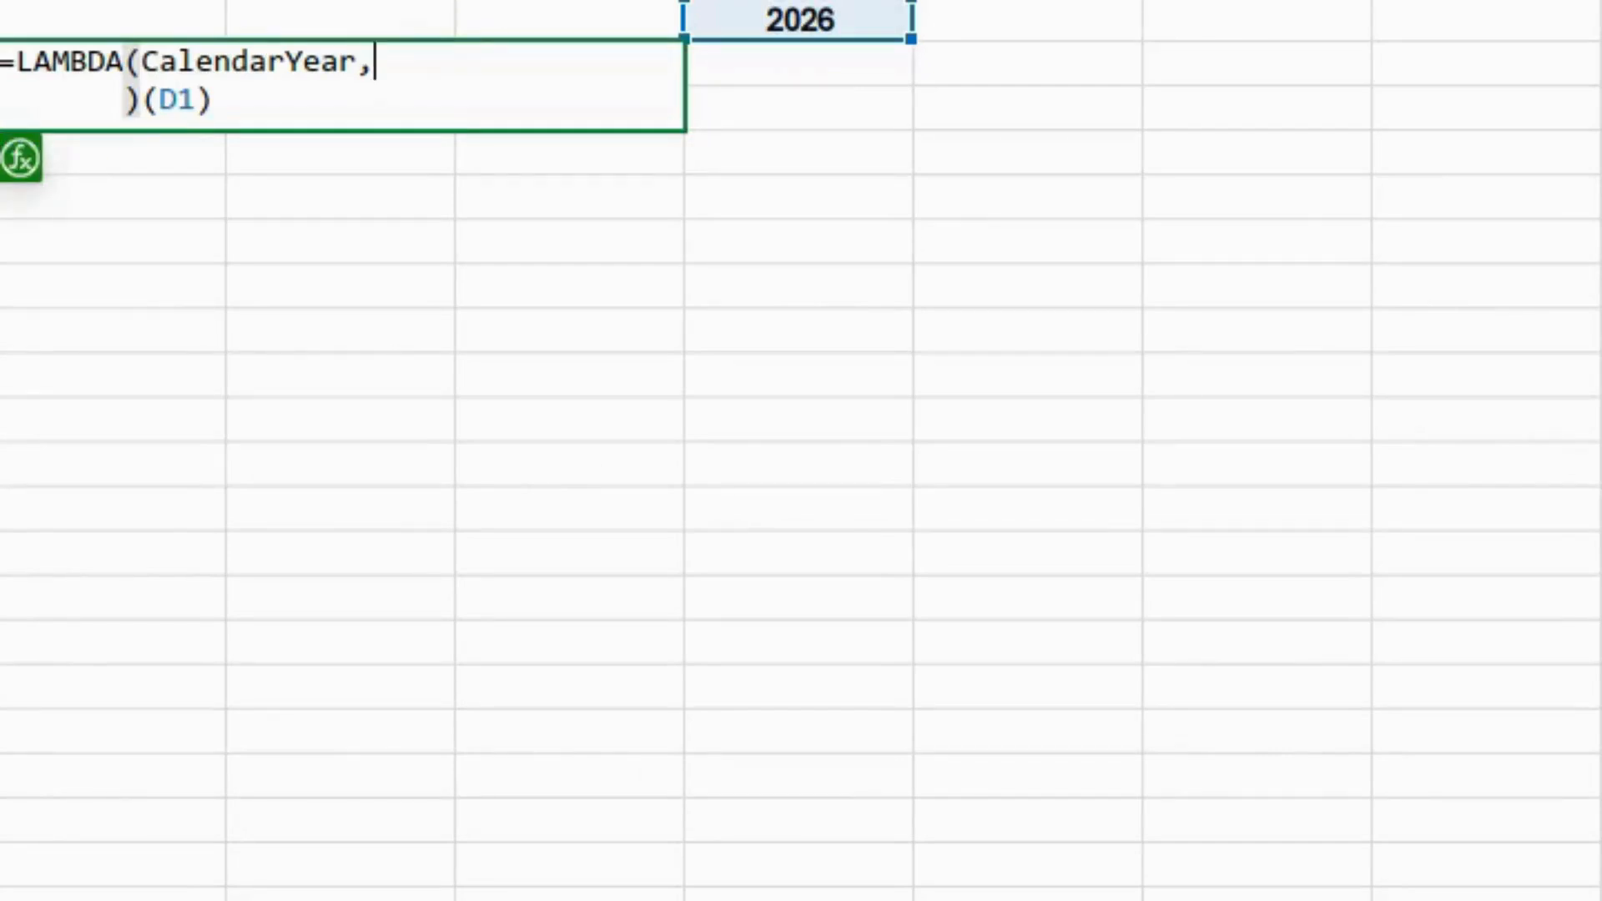
# - Add REDUCE with SEQUENCE(,7 as its seven-column starting value
pyautogui.write('reduce')
pyautogui.press('Tab')
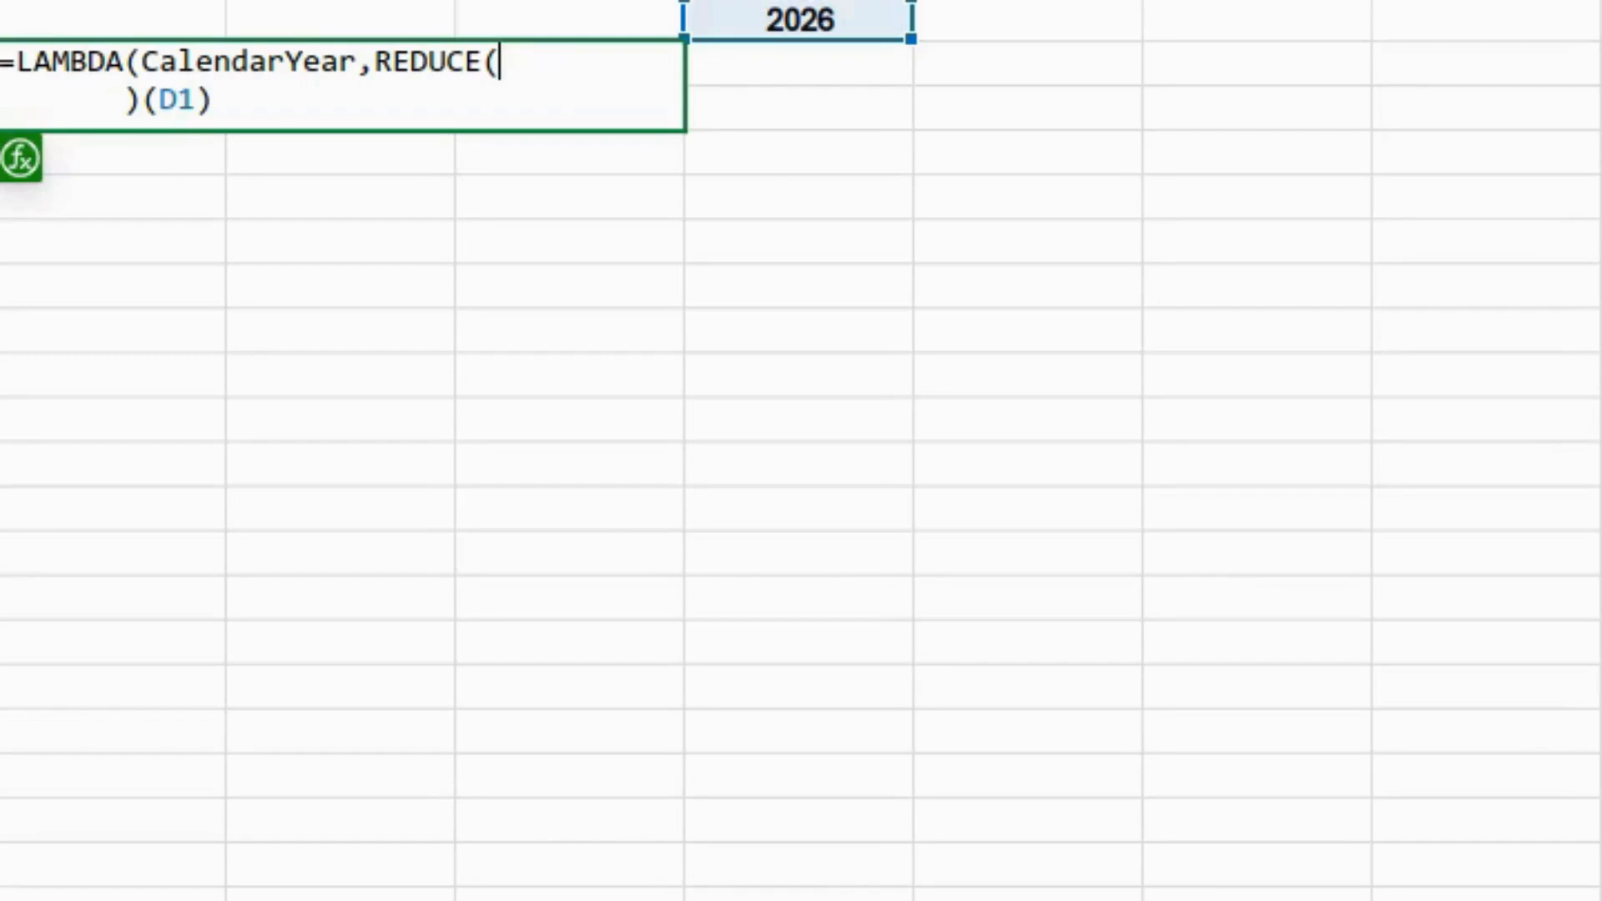
pyautogui.write('sequ')
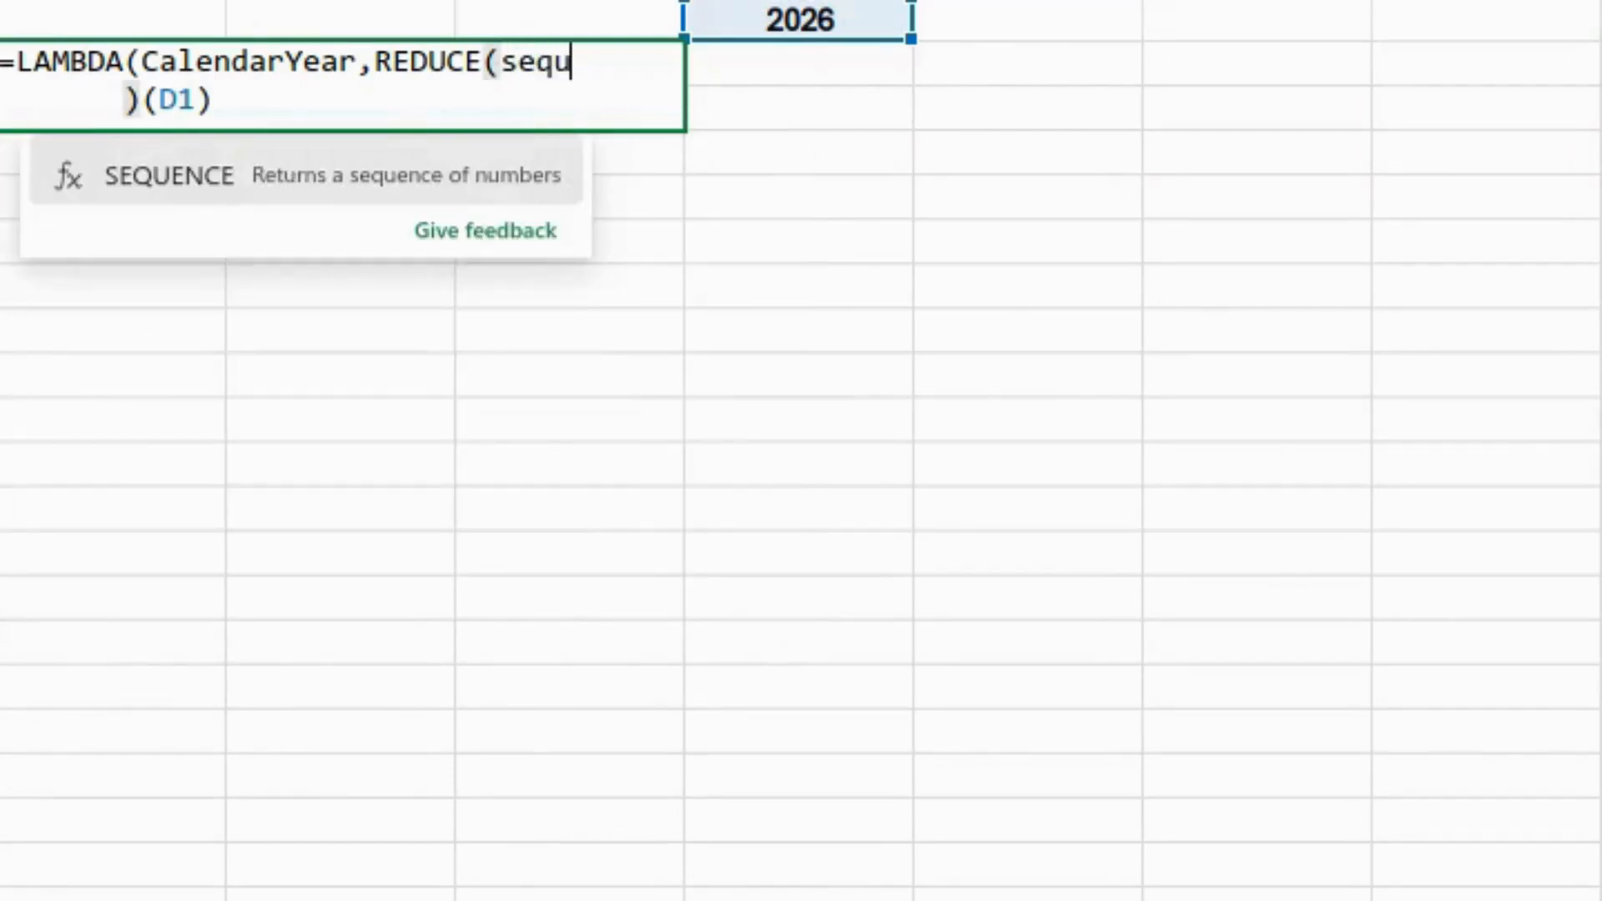
pyautogui.press('Tab')
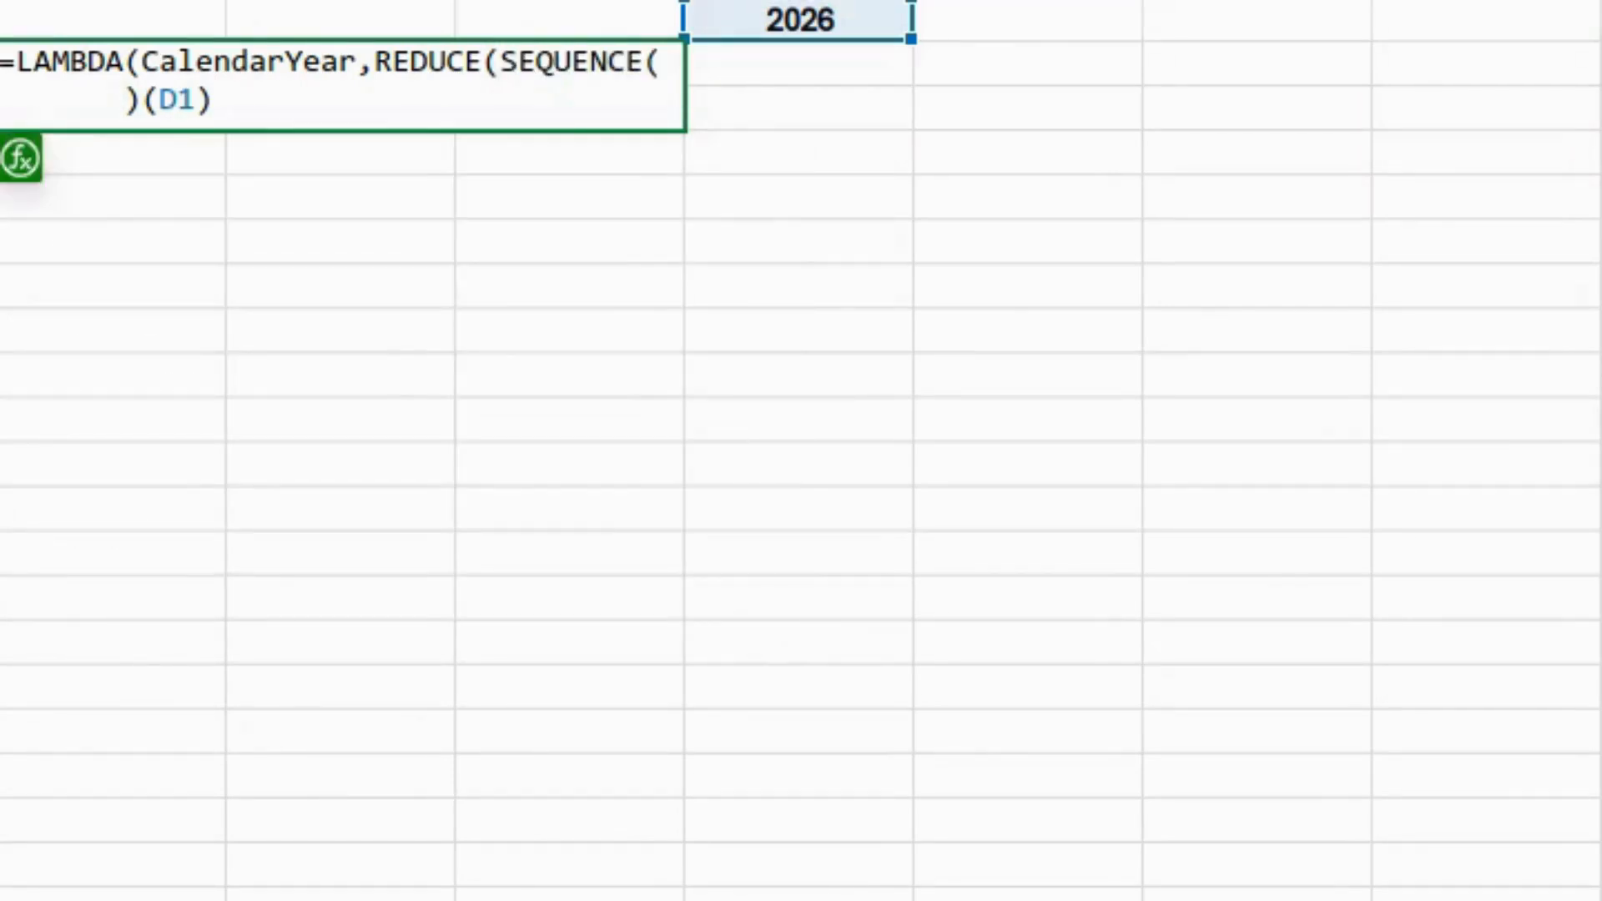
pyautogui.write(',7')
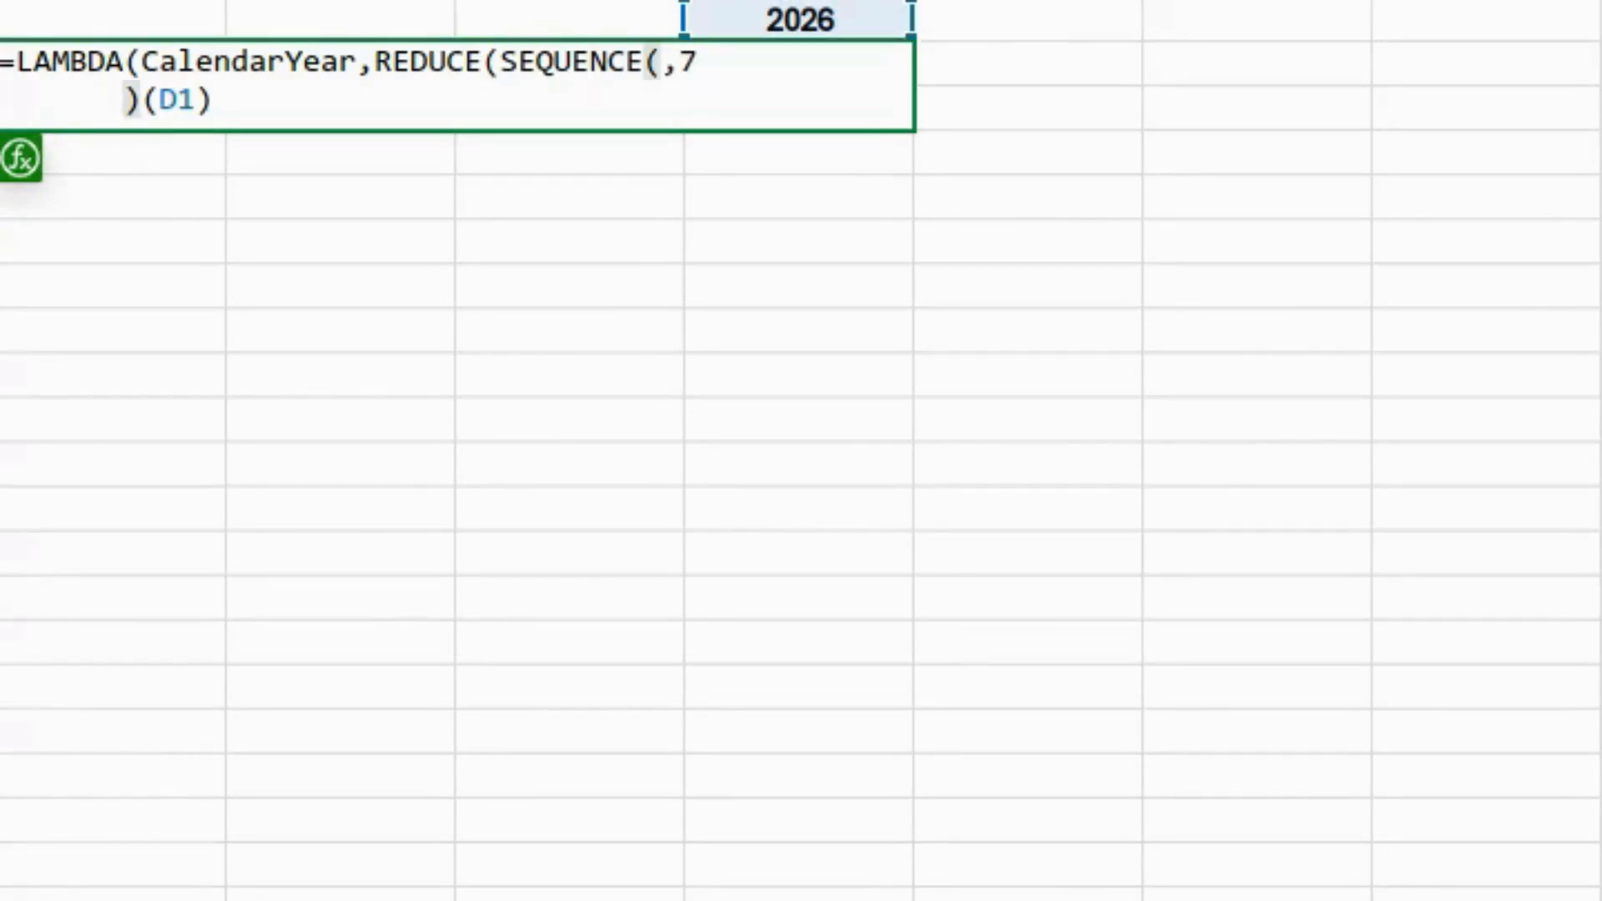
# - Add DATE(CalendarYear,SEQUENCE(12),1) as REDUCE's array of month start dates
pyautogui.write('),')
pyautogui.hotkey('alt', 'Return')
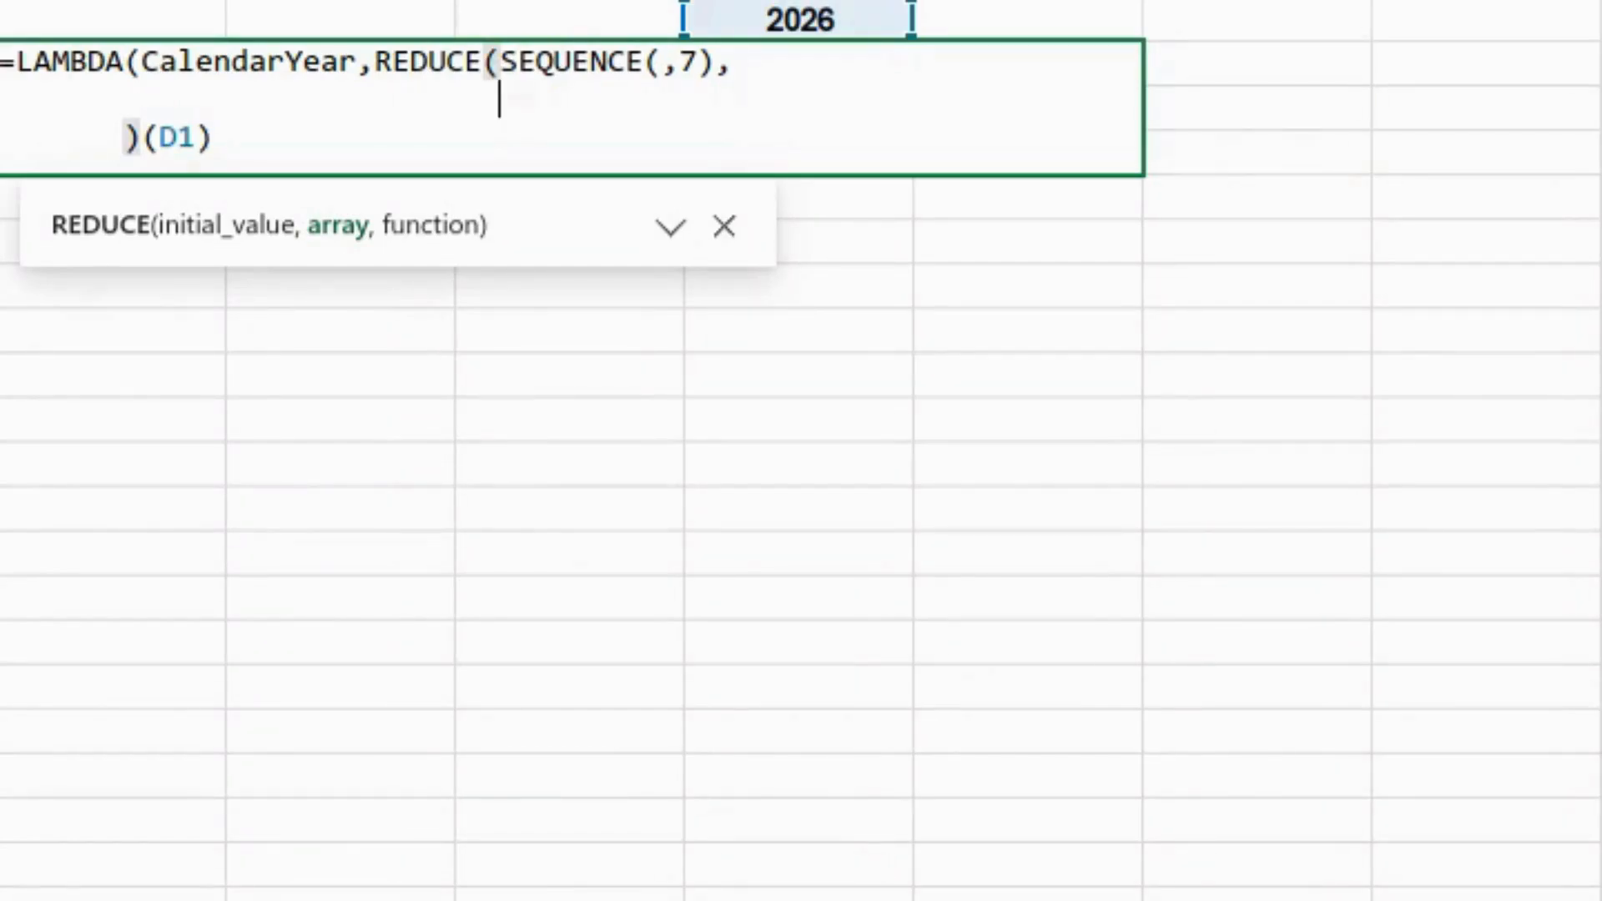
pyautogui.write('date')
pyautogui.press('Tab')
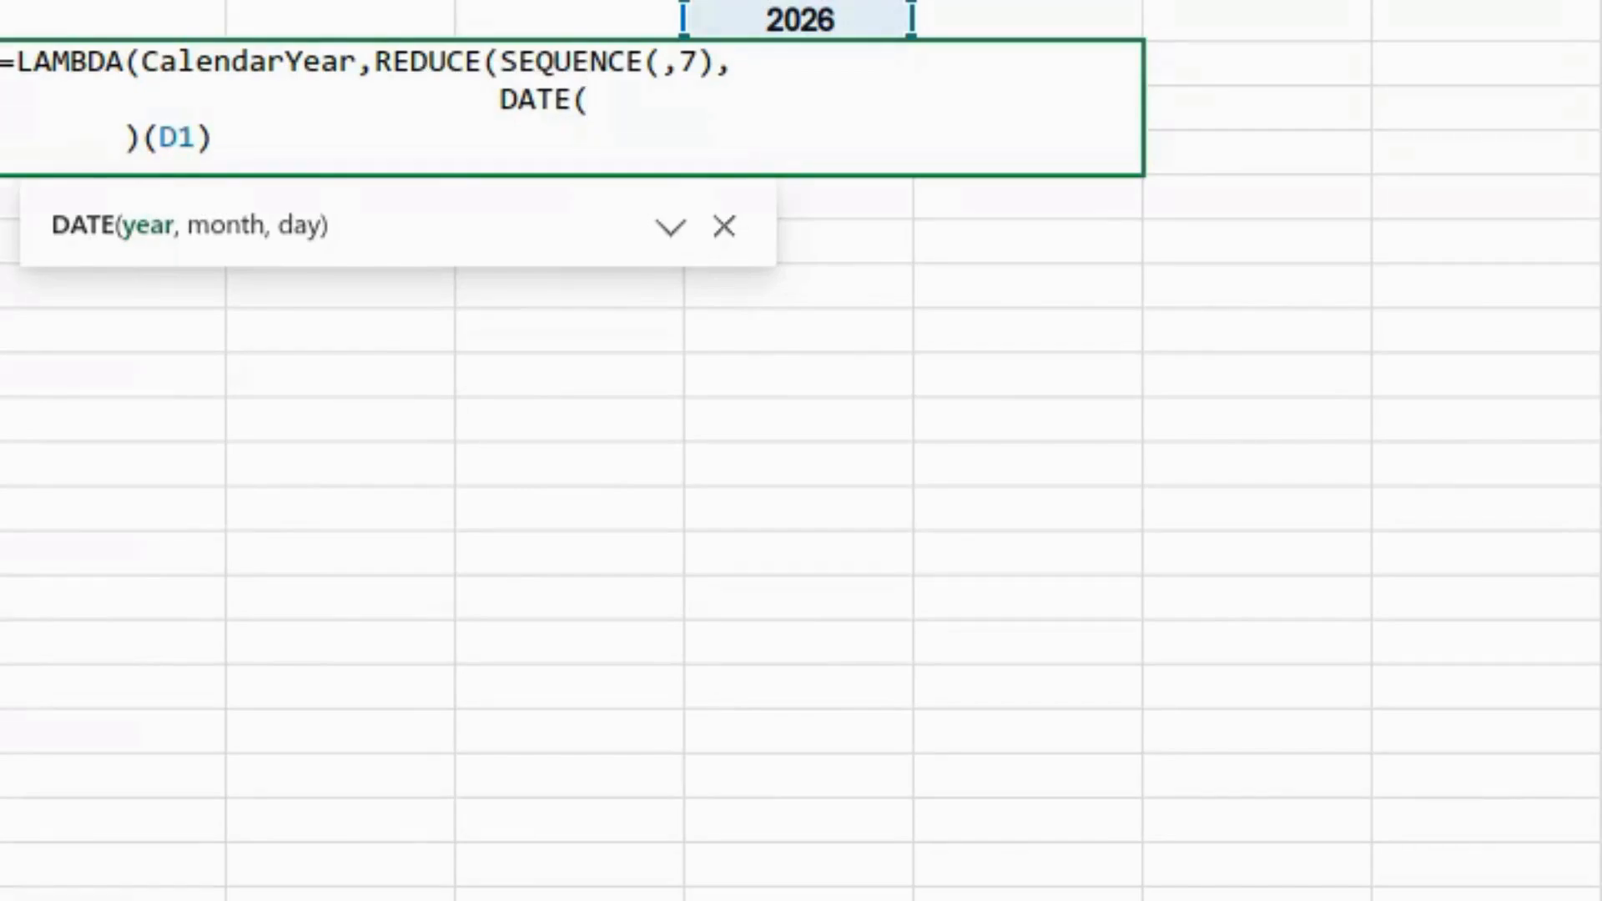
pyautogui.write('CalendarYear,')
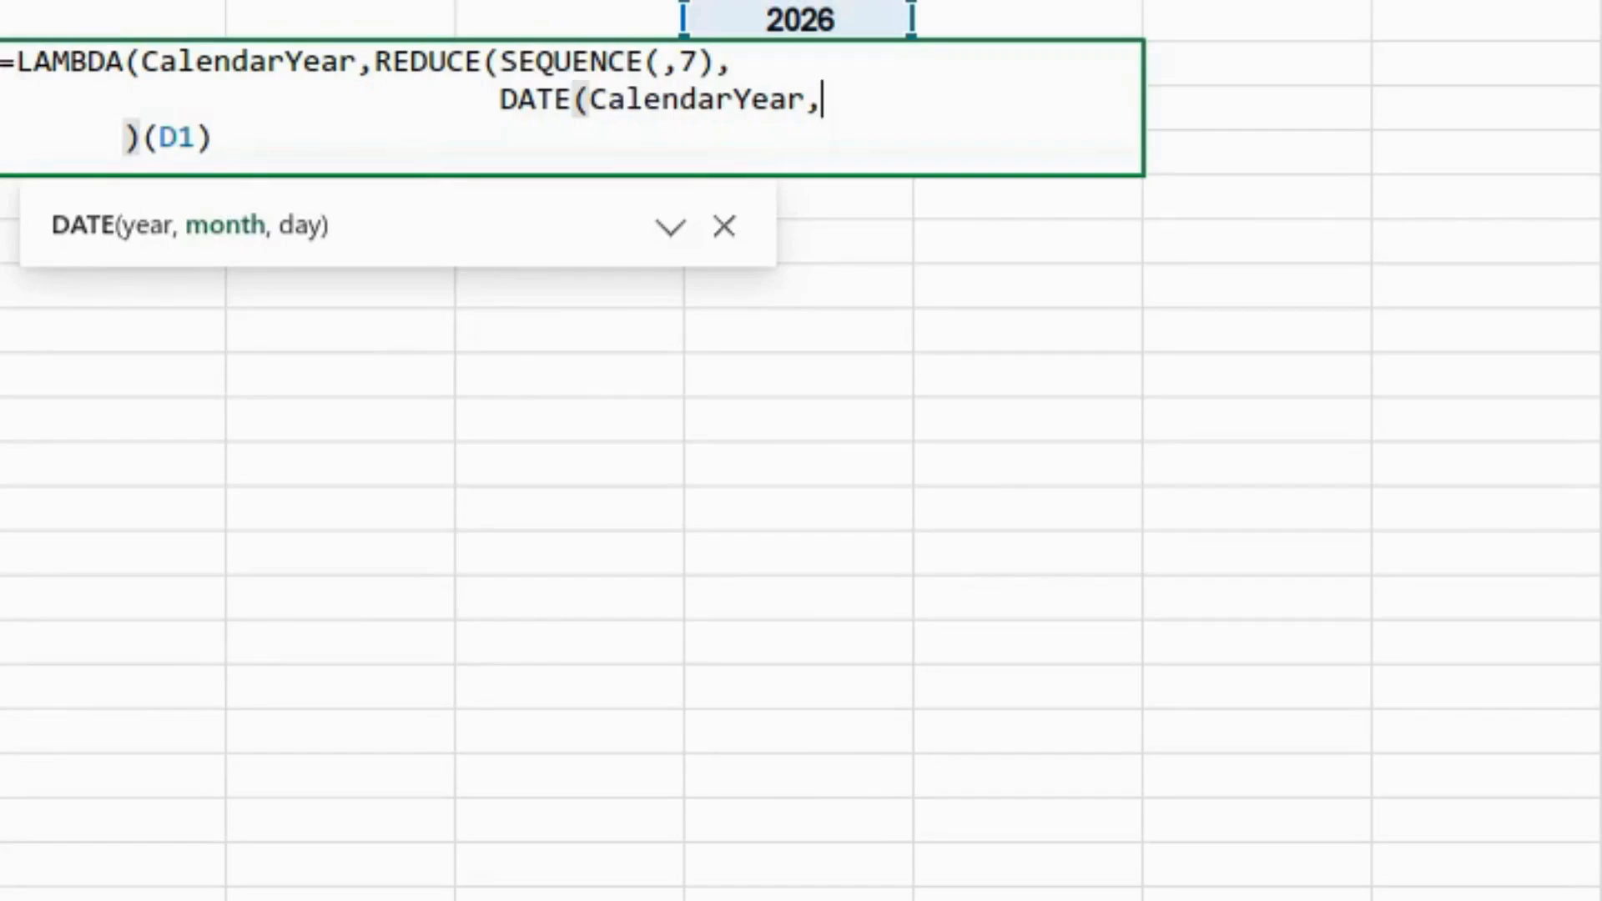
pyautogui.write('sequ')
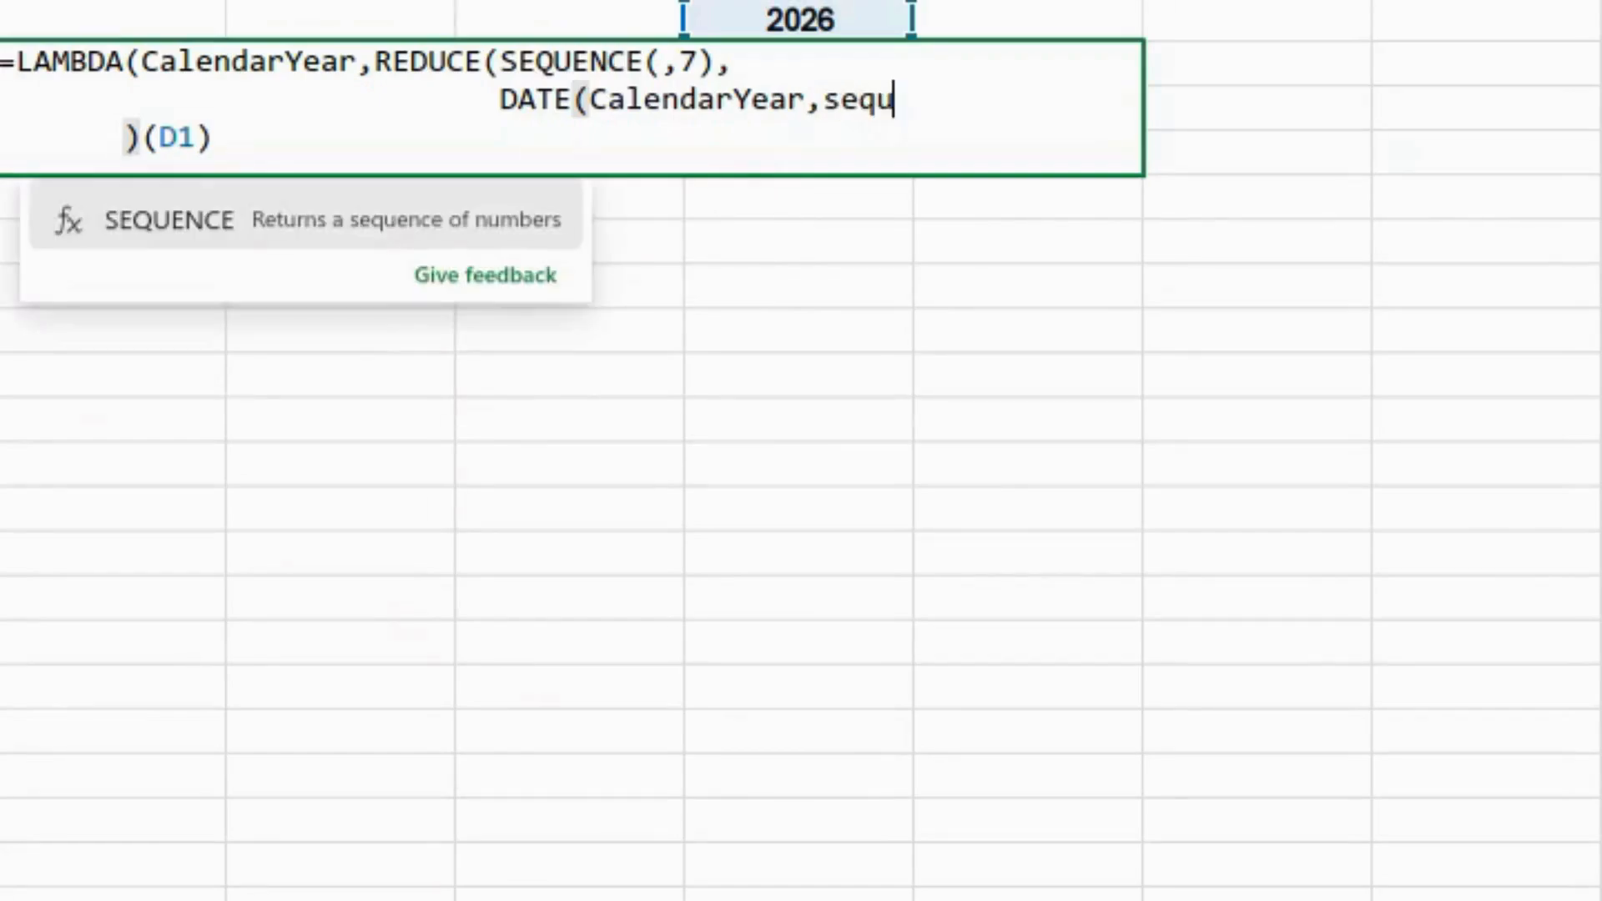
pyautogui.press('Tab')
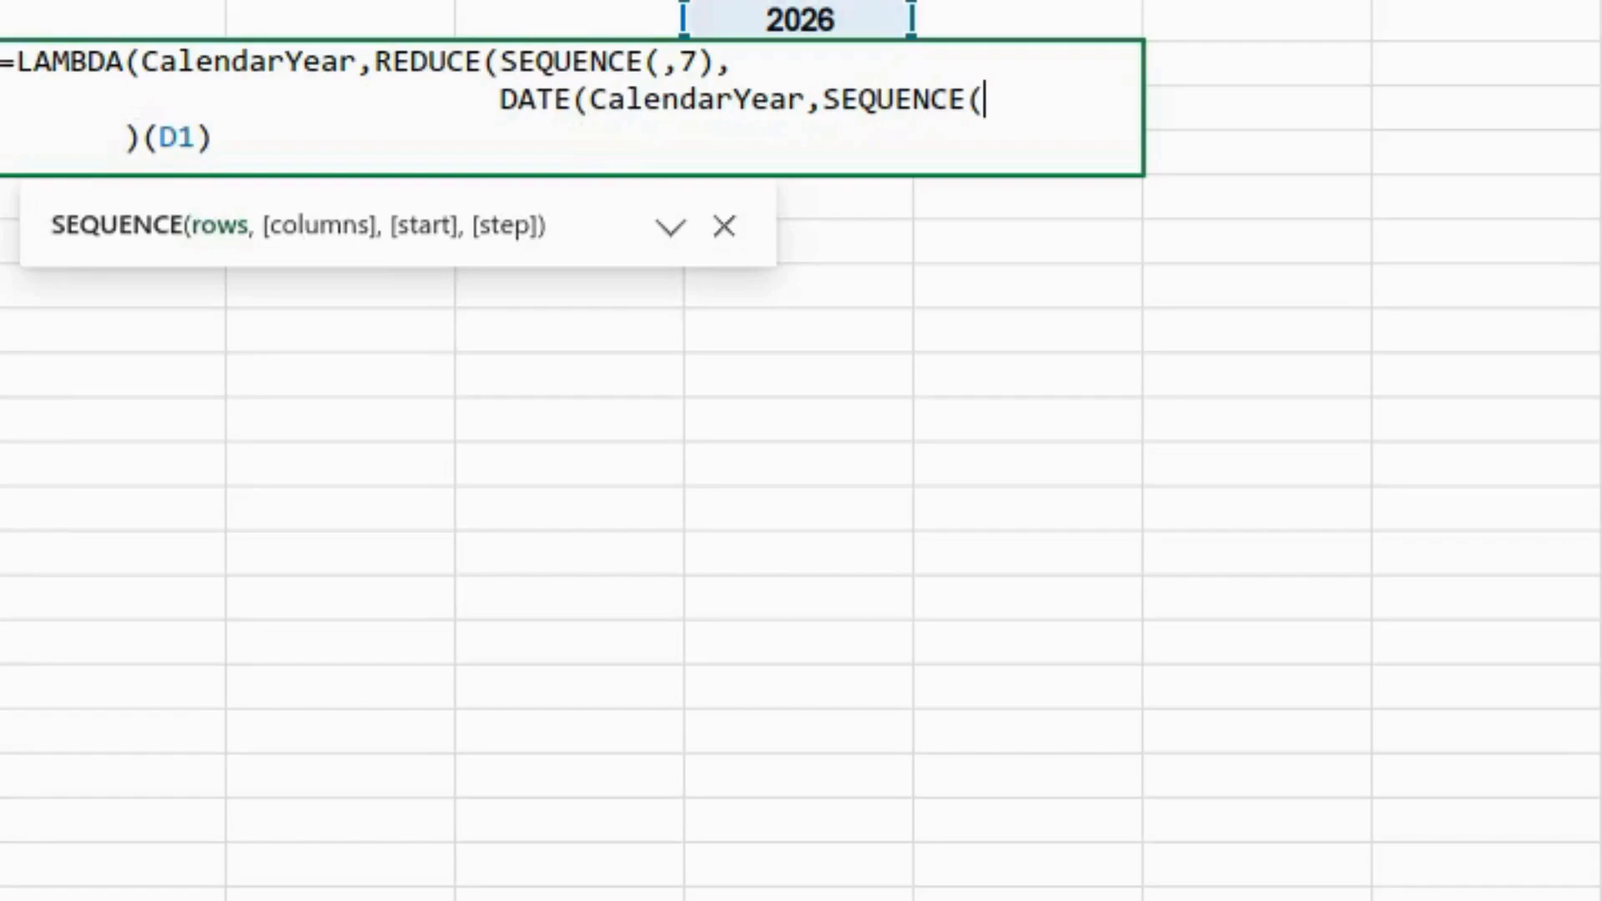
pyautogui.write('12')
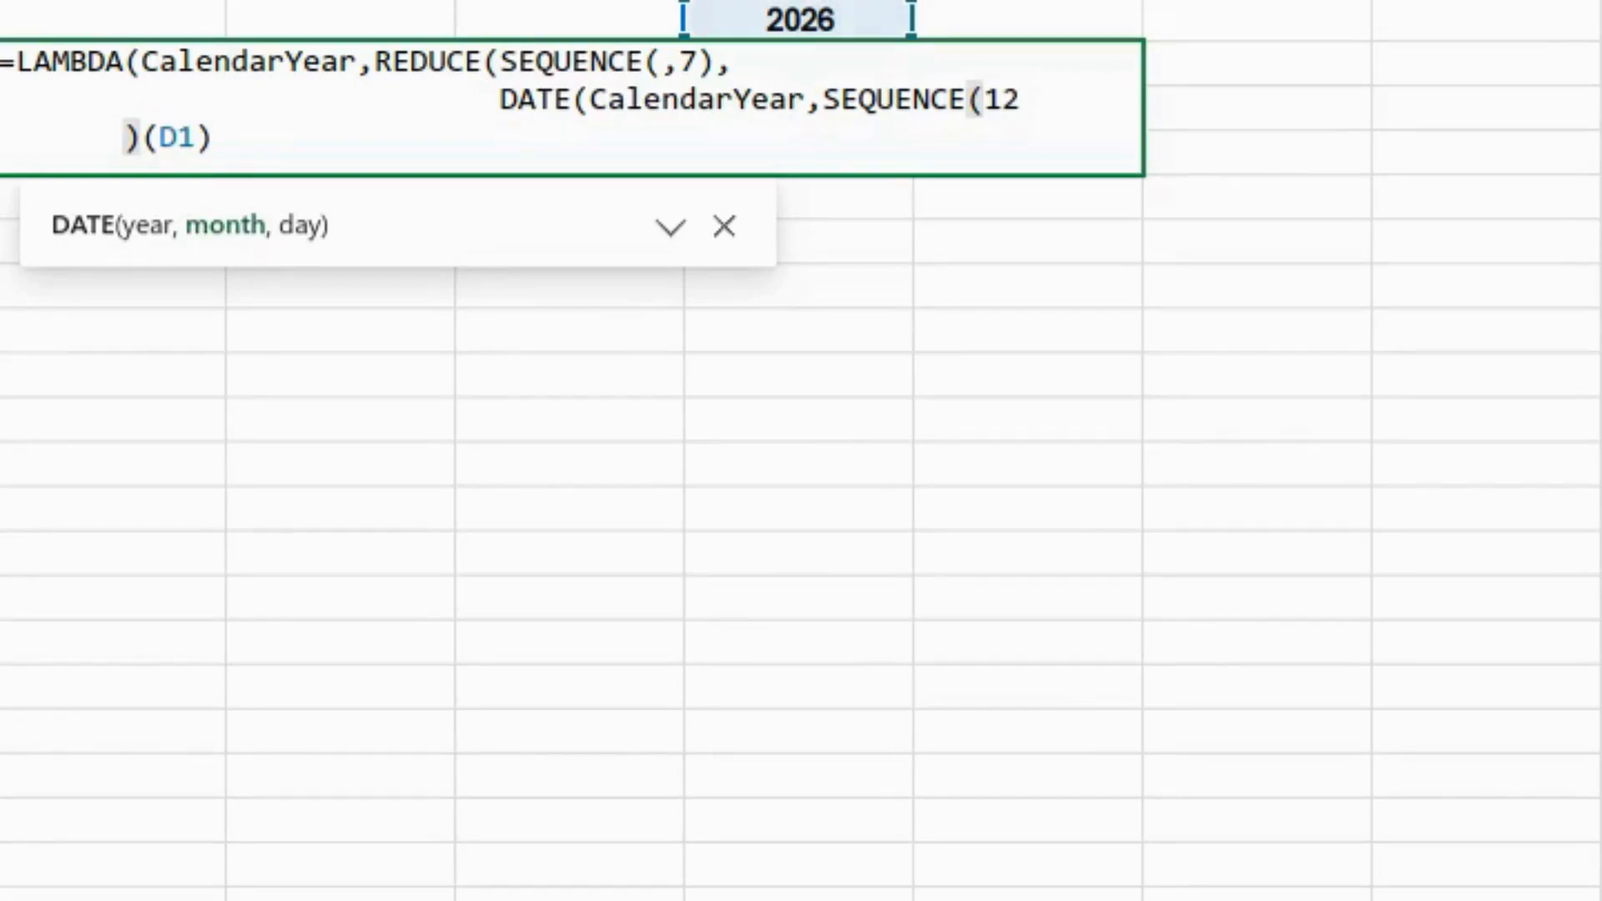
pyautogui.write('),')
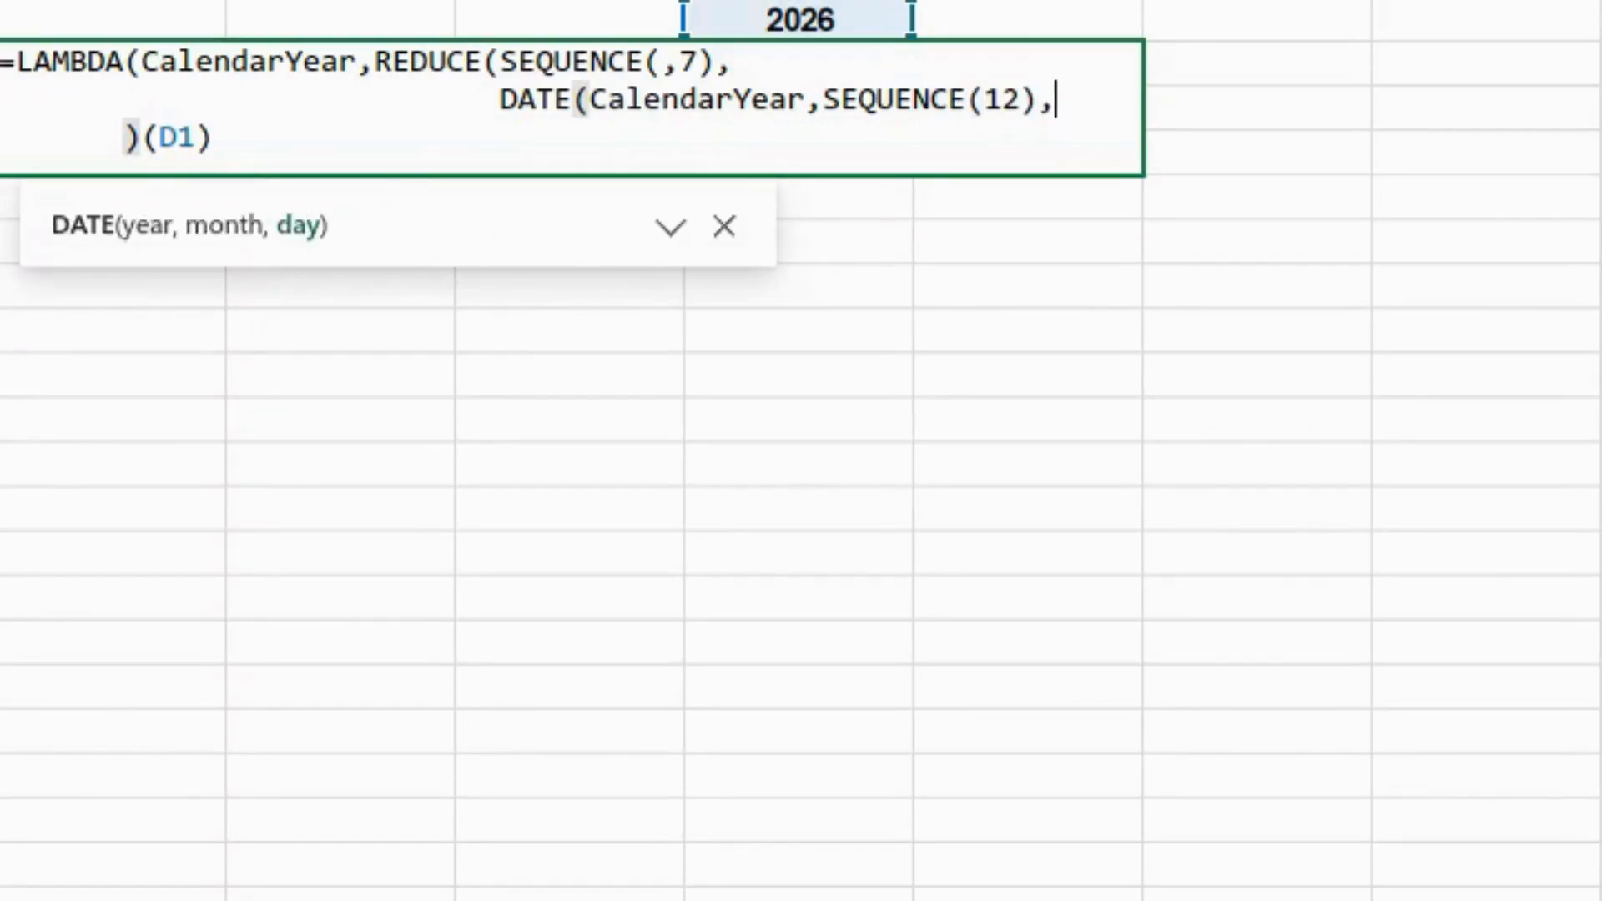
pyautogui.write('1')
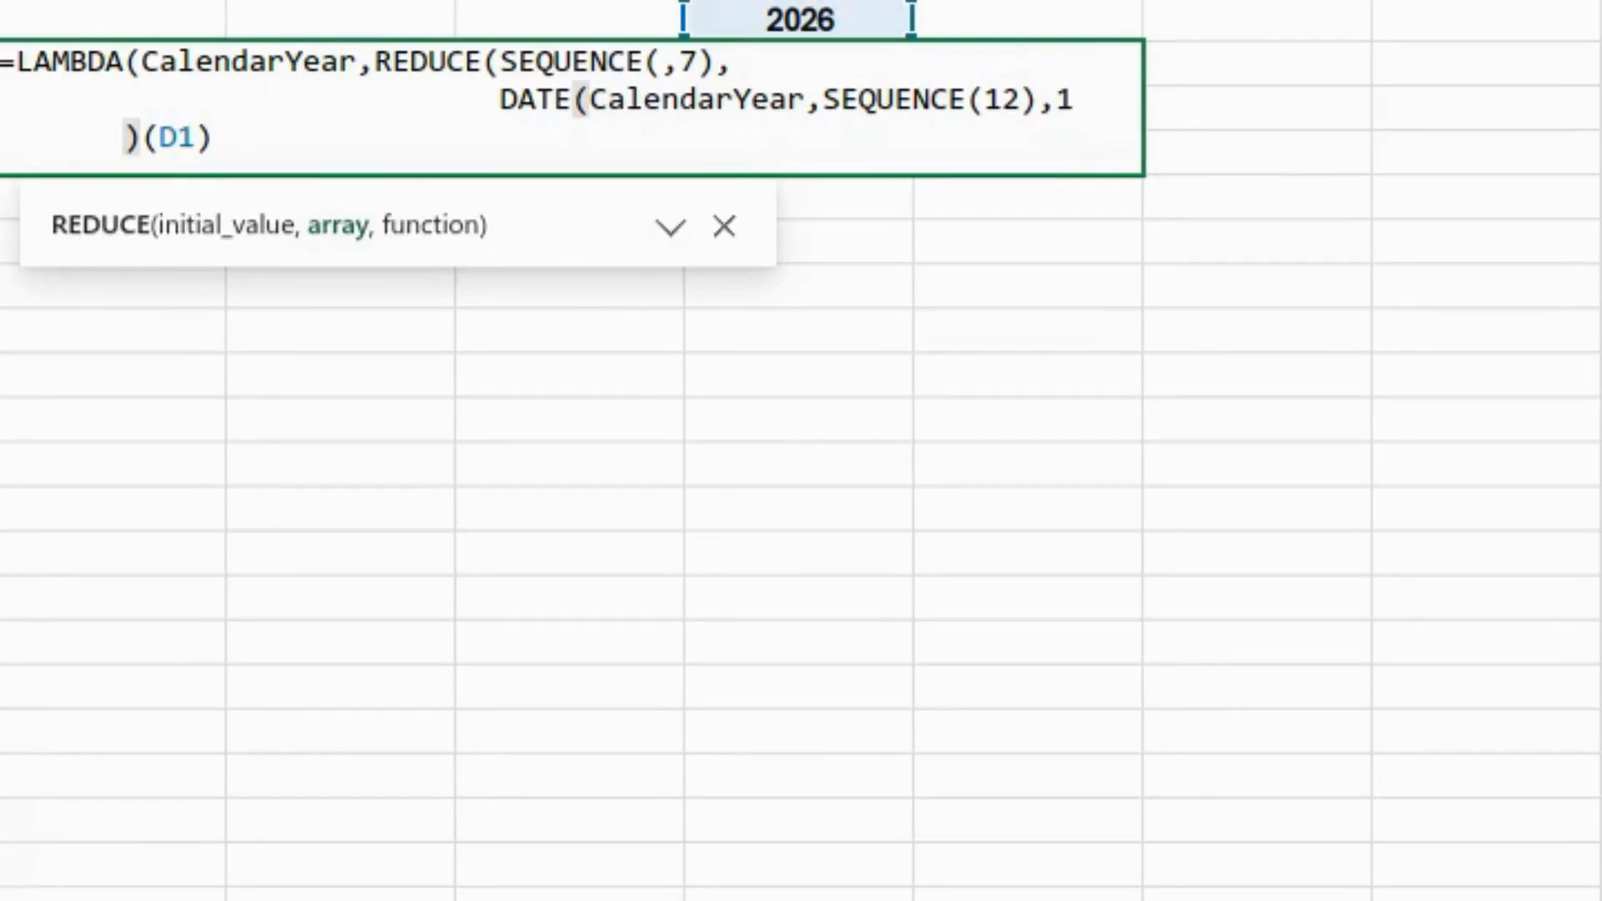
pyautogui.write('),')
pyautogui.hotkey('alt', 'Return')
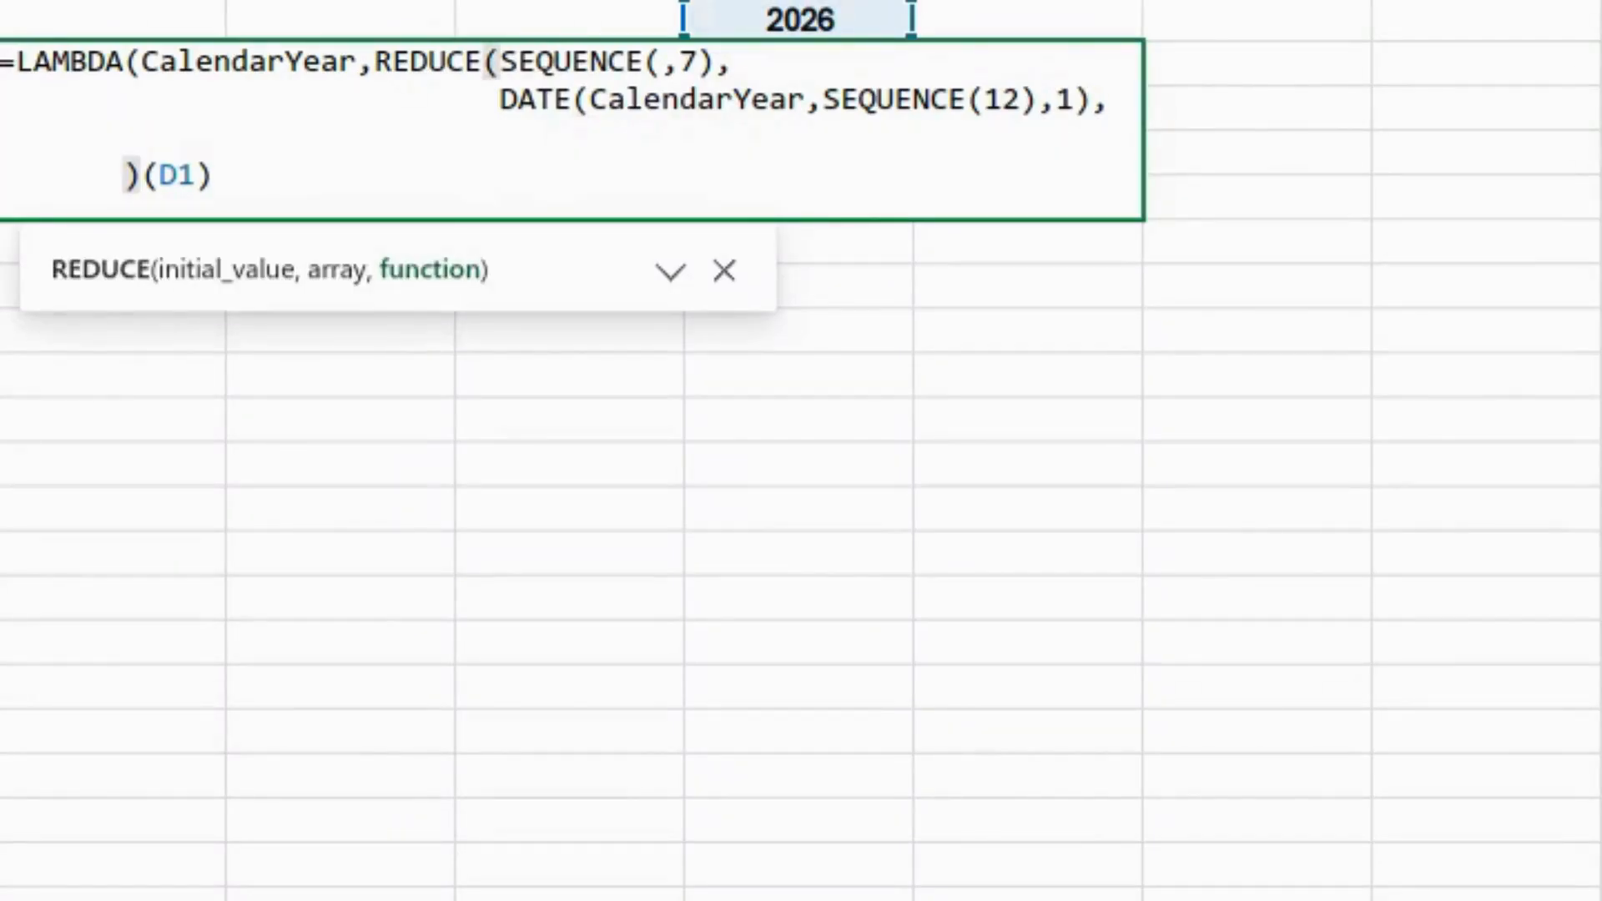
# - Finish REDUCE with LAMBDA(acc,FirstDayOfMonth,VSTACK(acc,FirstDayOfMonth)) and enter the formula
pyautogui.write('lambda')
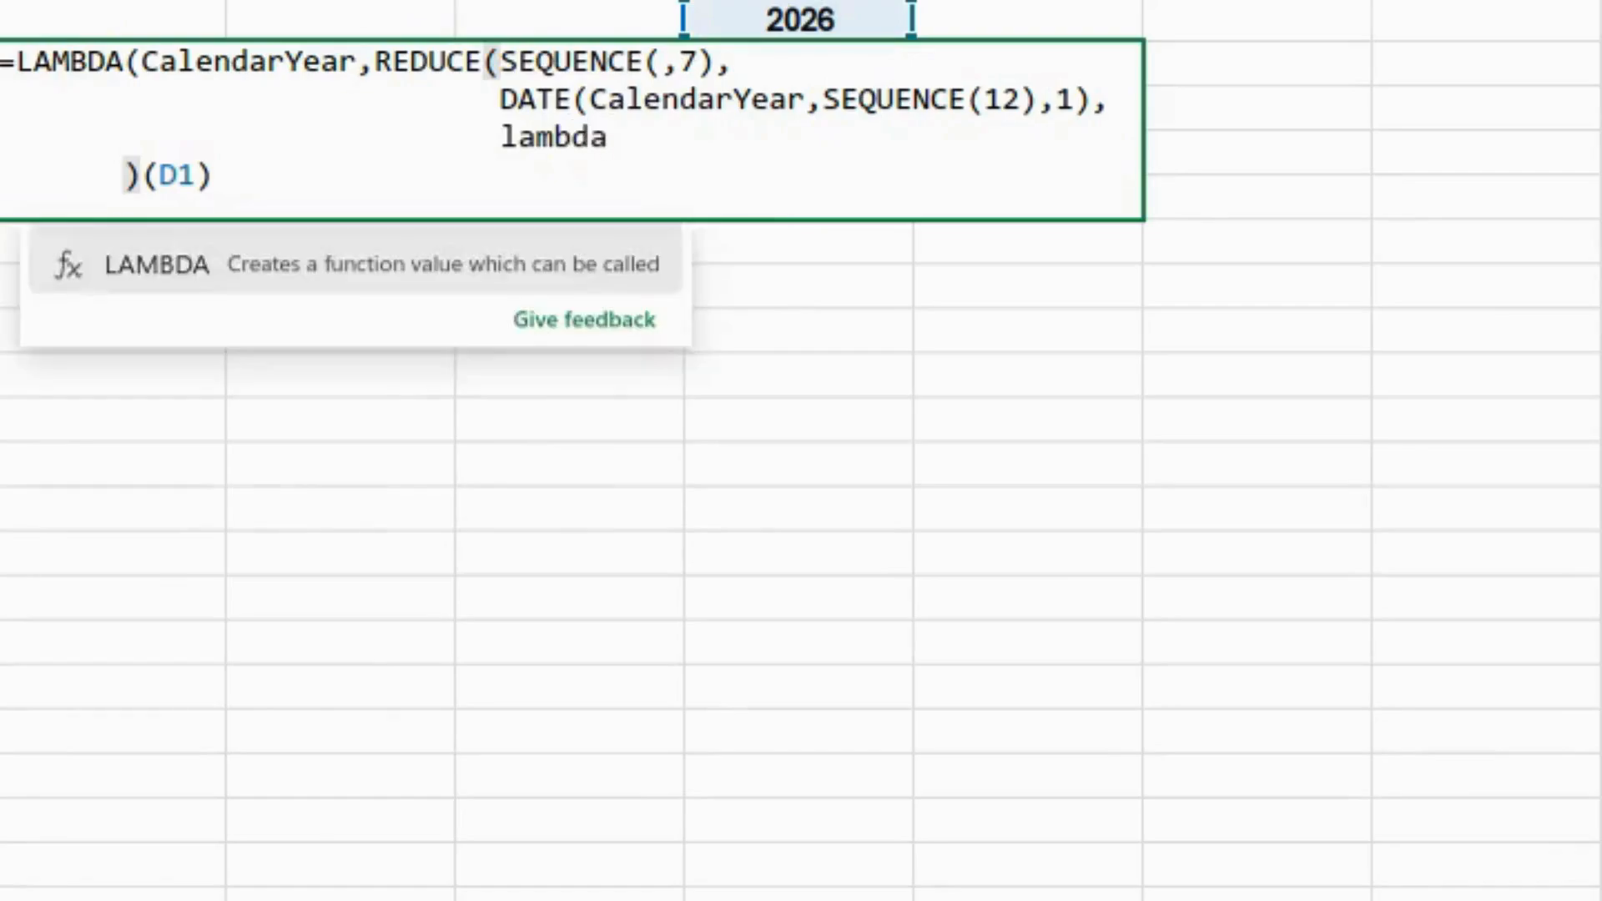
pyautogui.press('Tab')
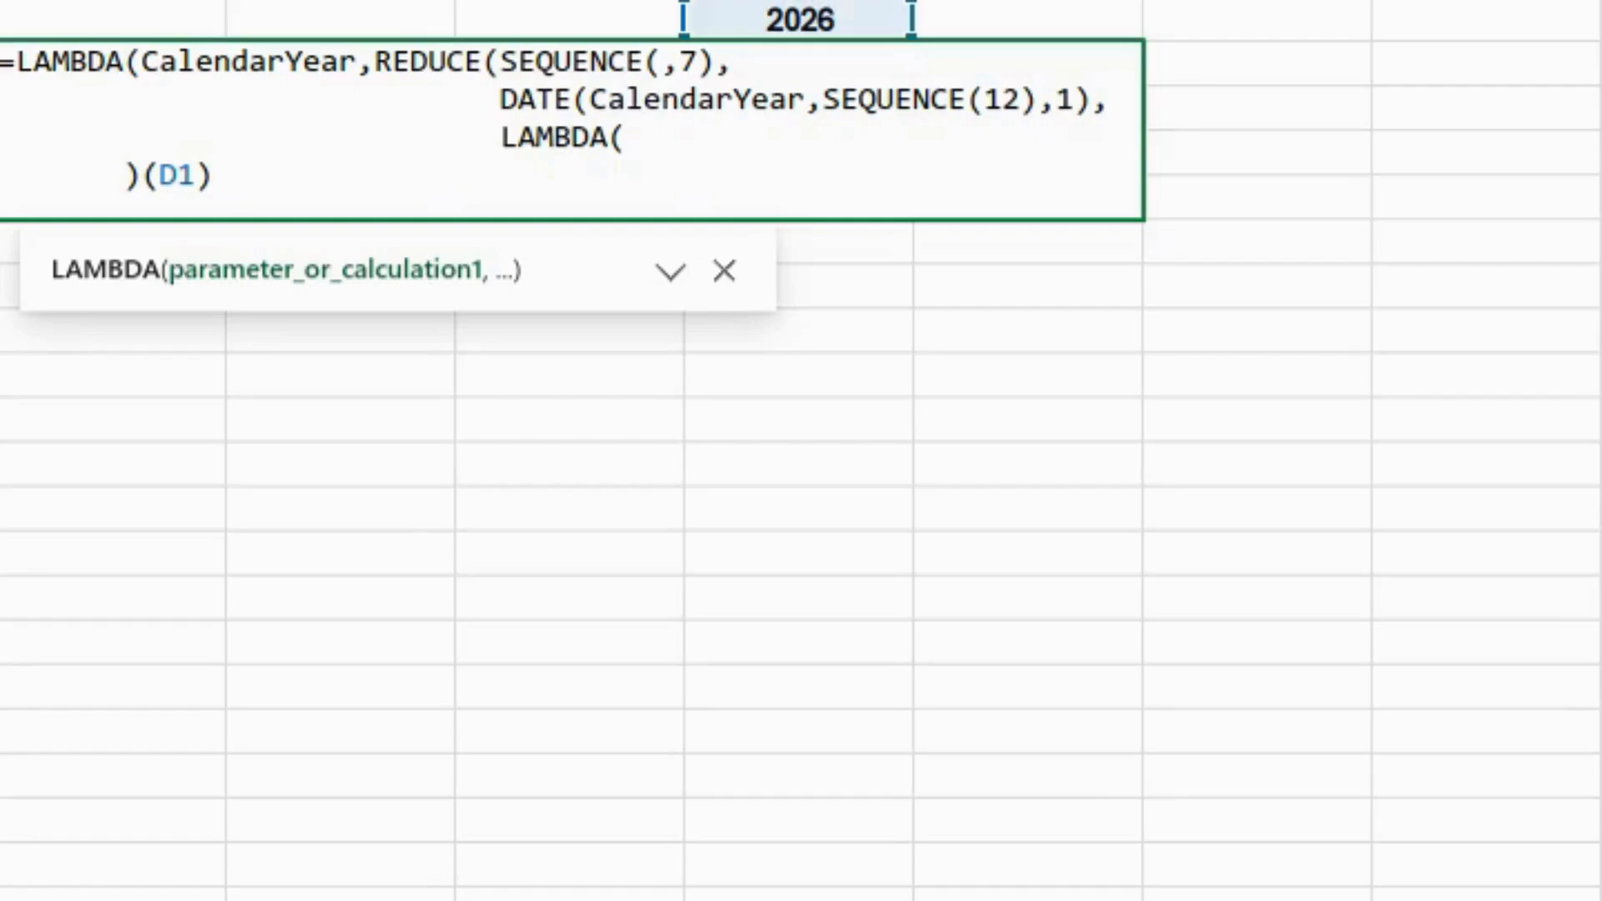
pyautogui.write('acc,')
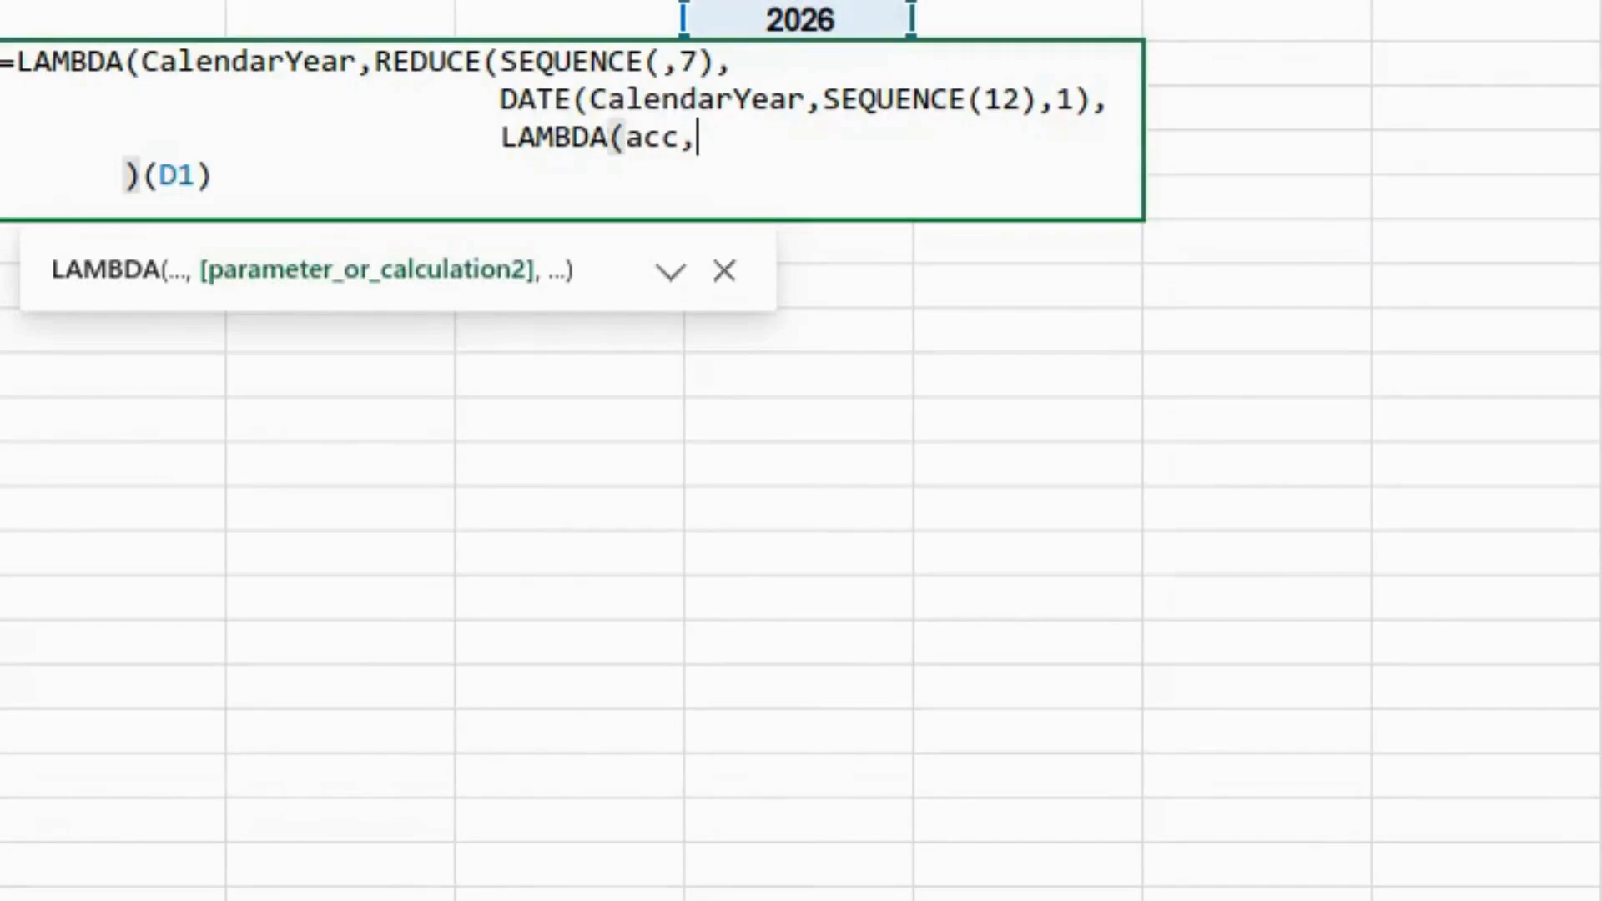
pyautogui.write('FirstDayOfMonth')
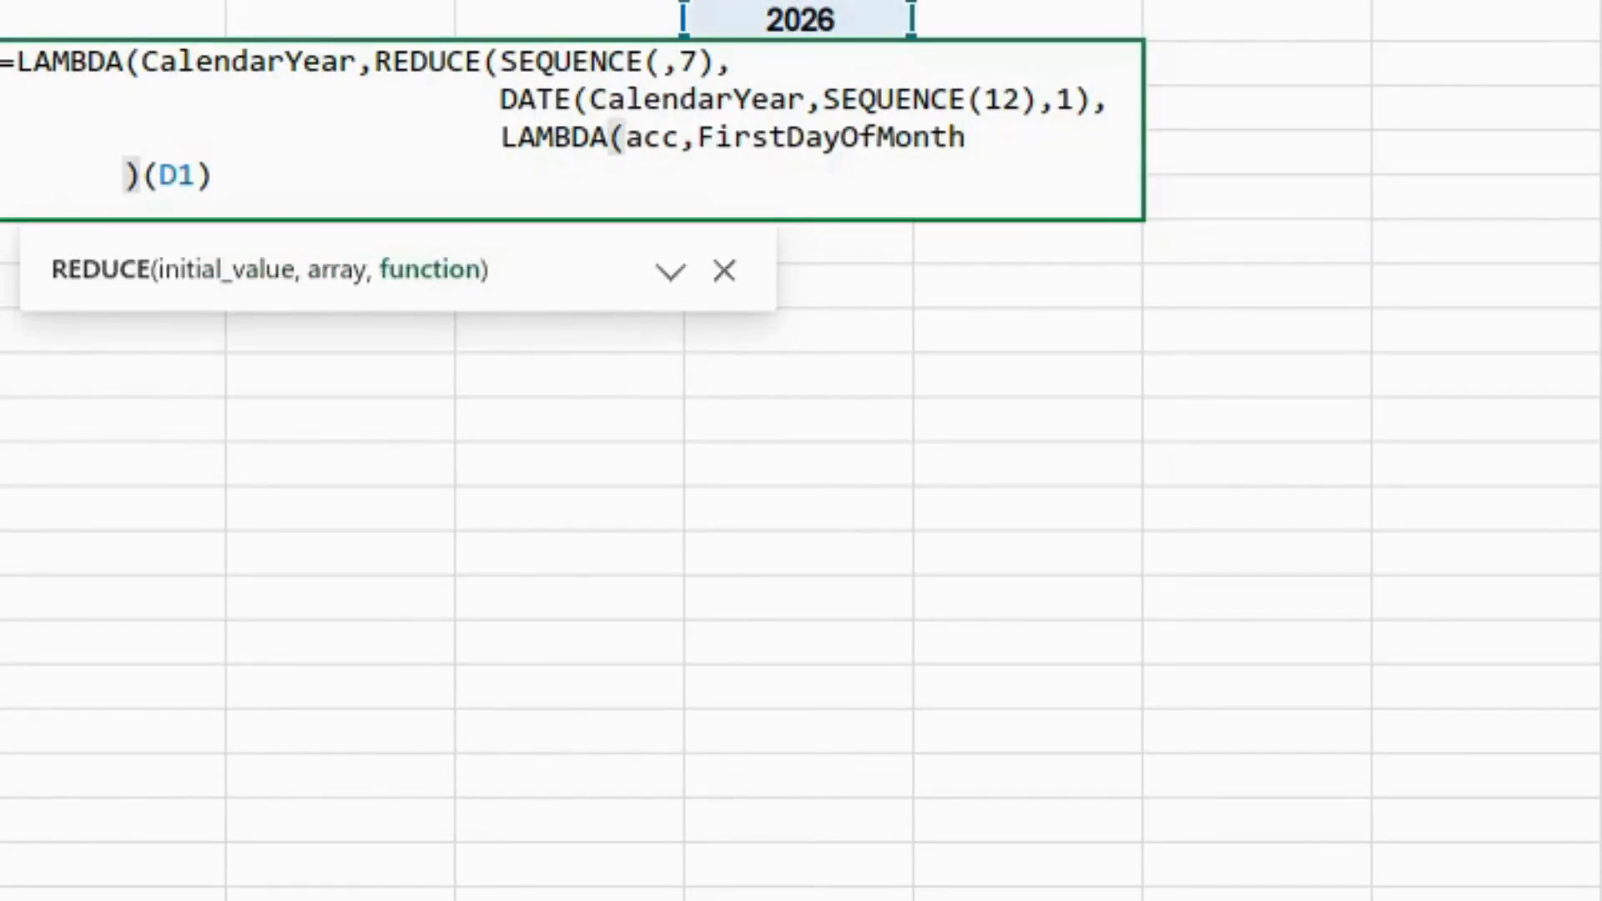
pyautogui.write(',')
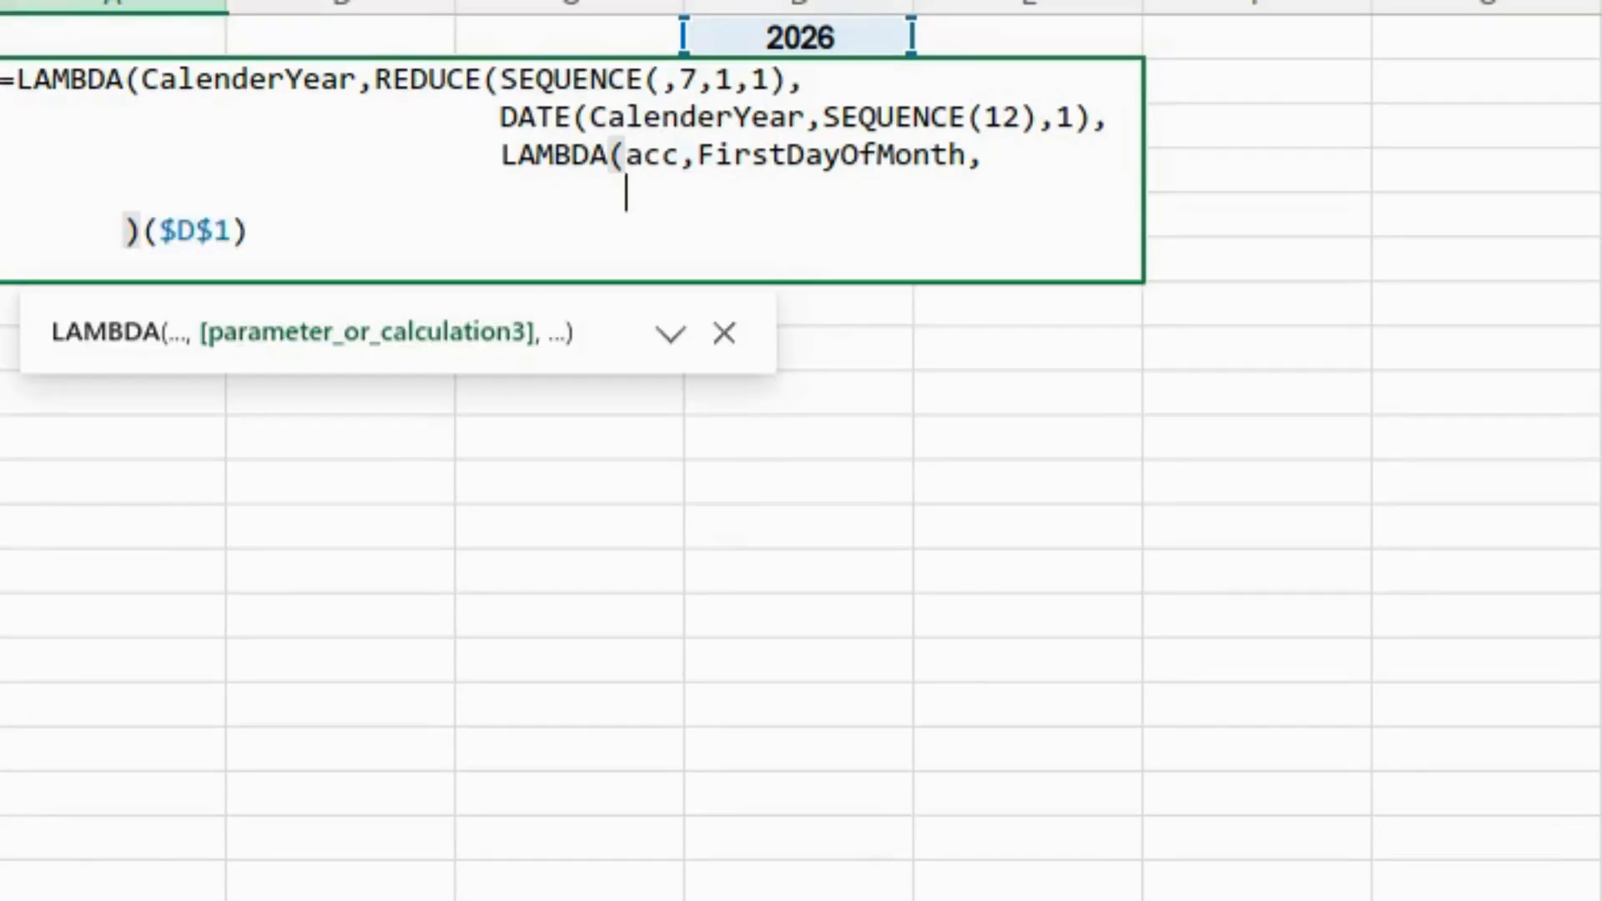
pyautogui.write('vstack')
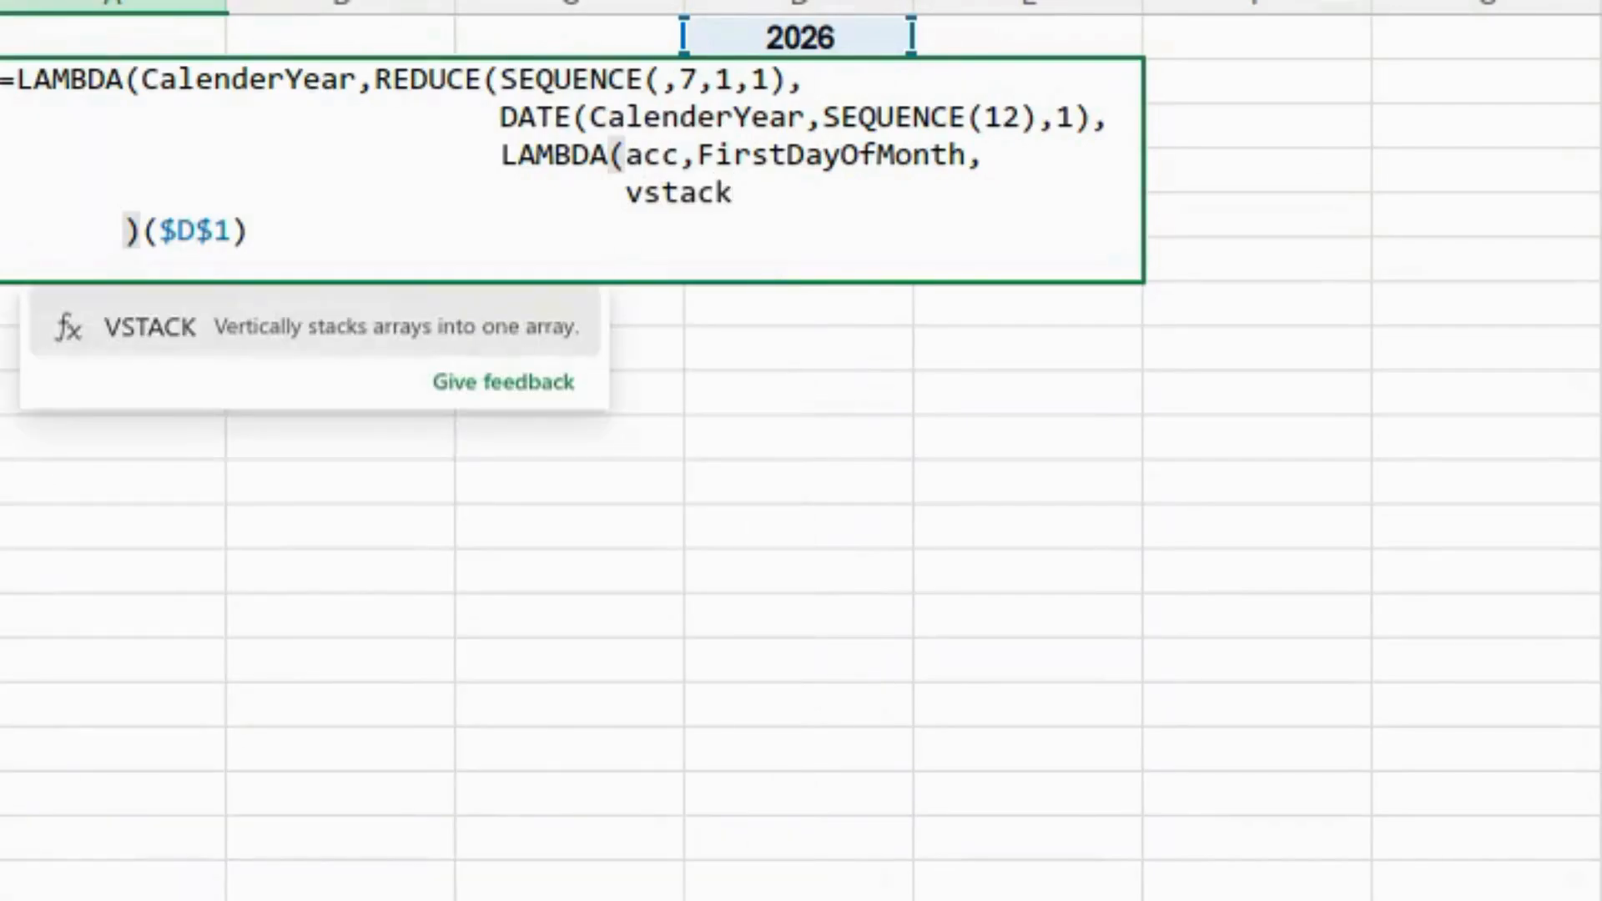
pyautogui.press('Tab')
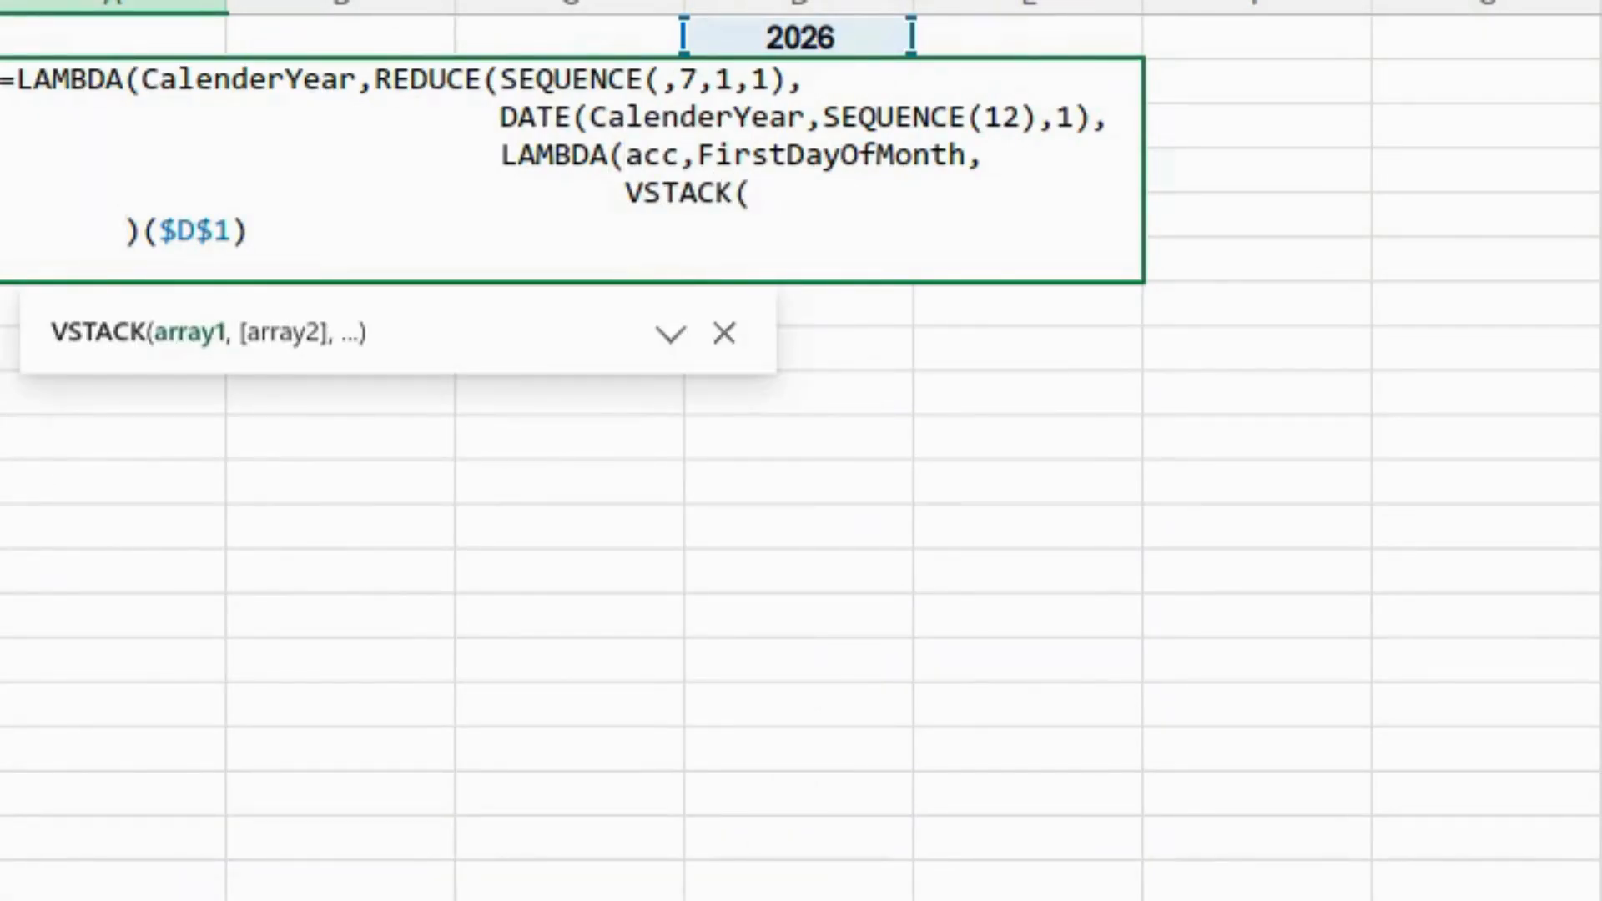
pyautogui.write('acc,')
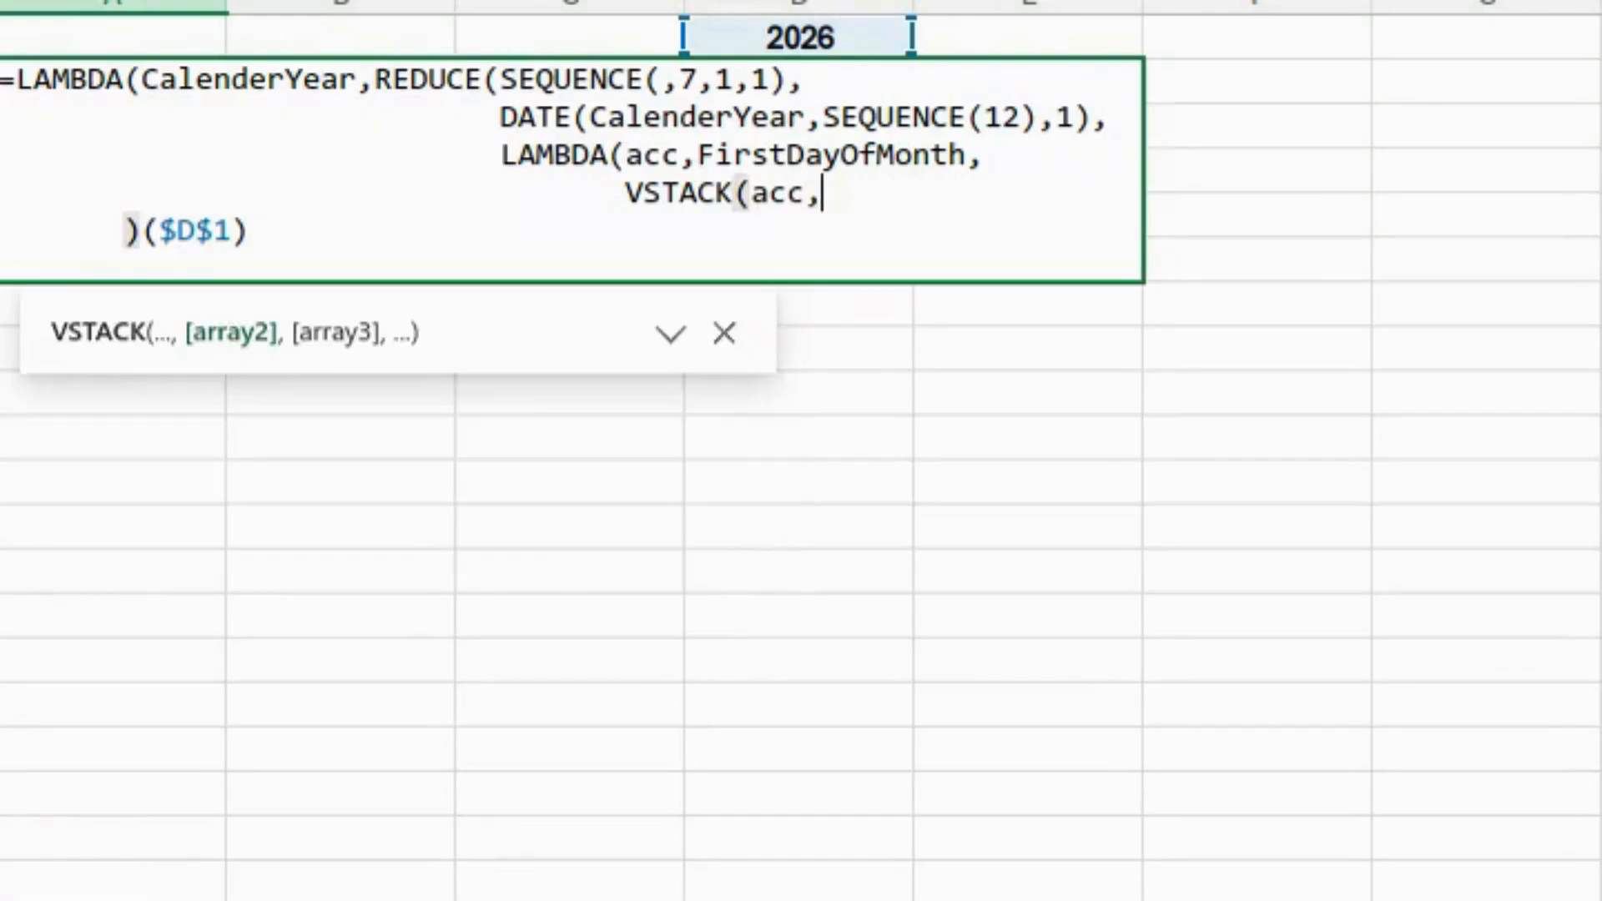
pyautogui.write('First')
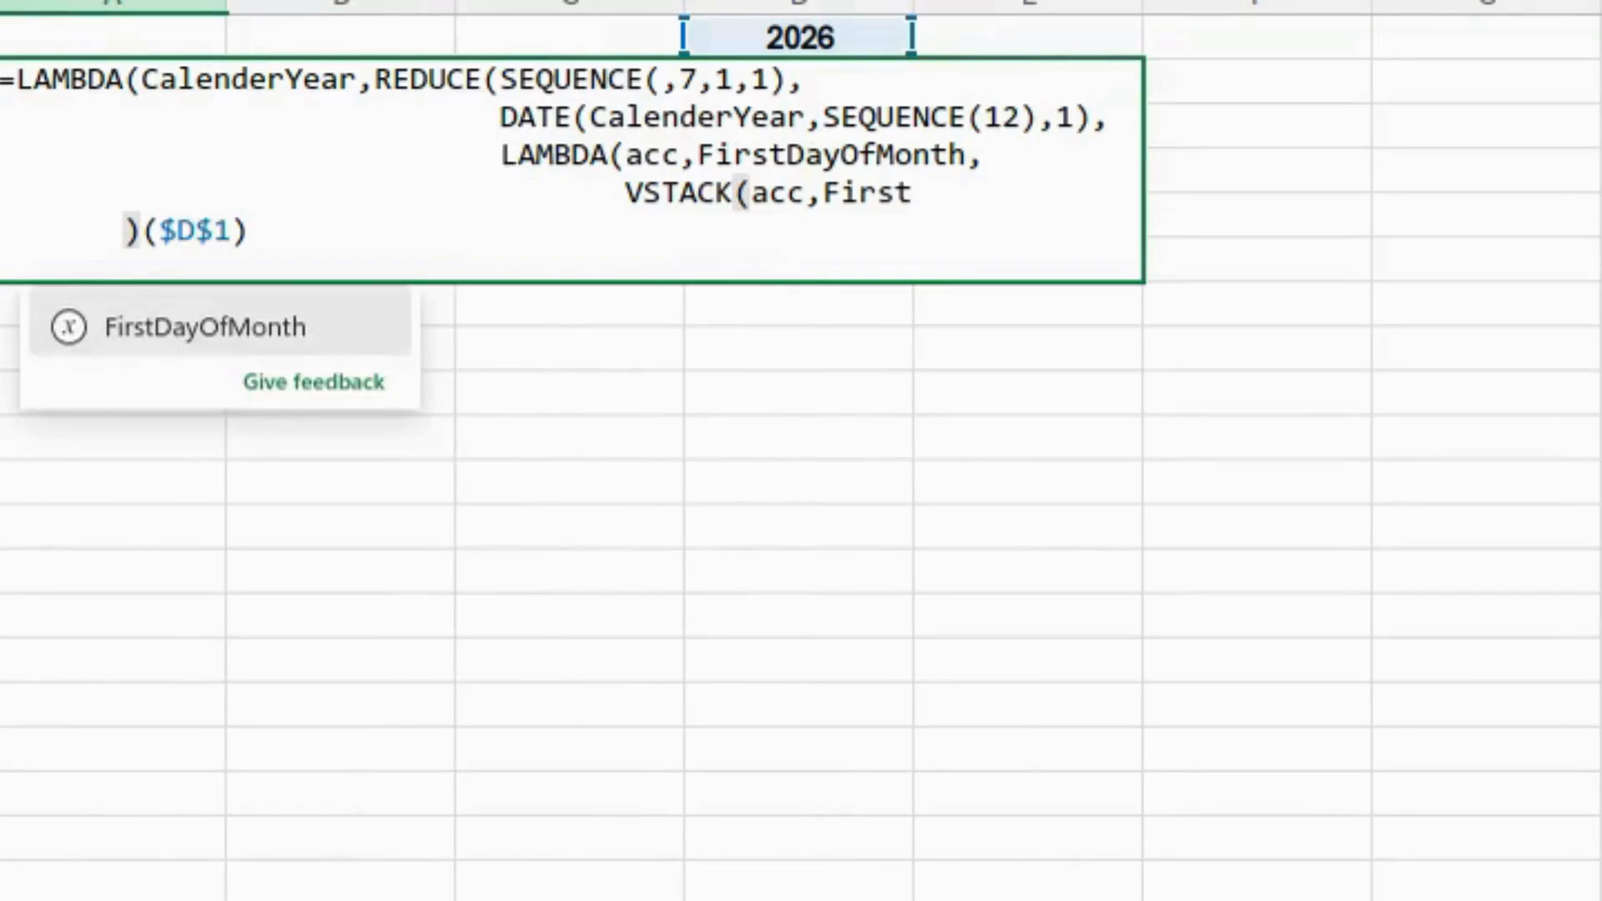
pyautogui.doubleClick(161, 327)
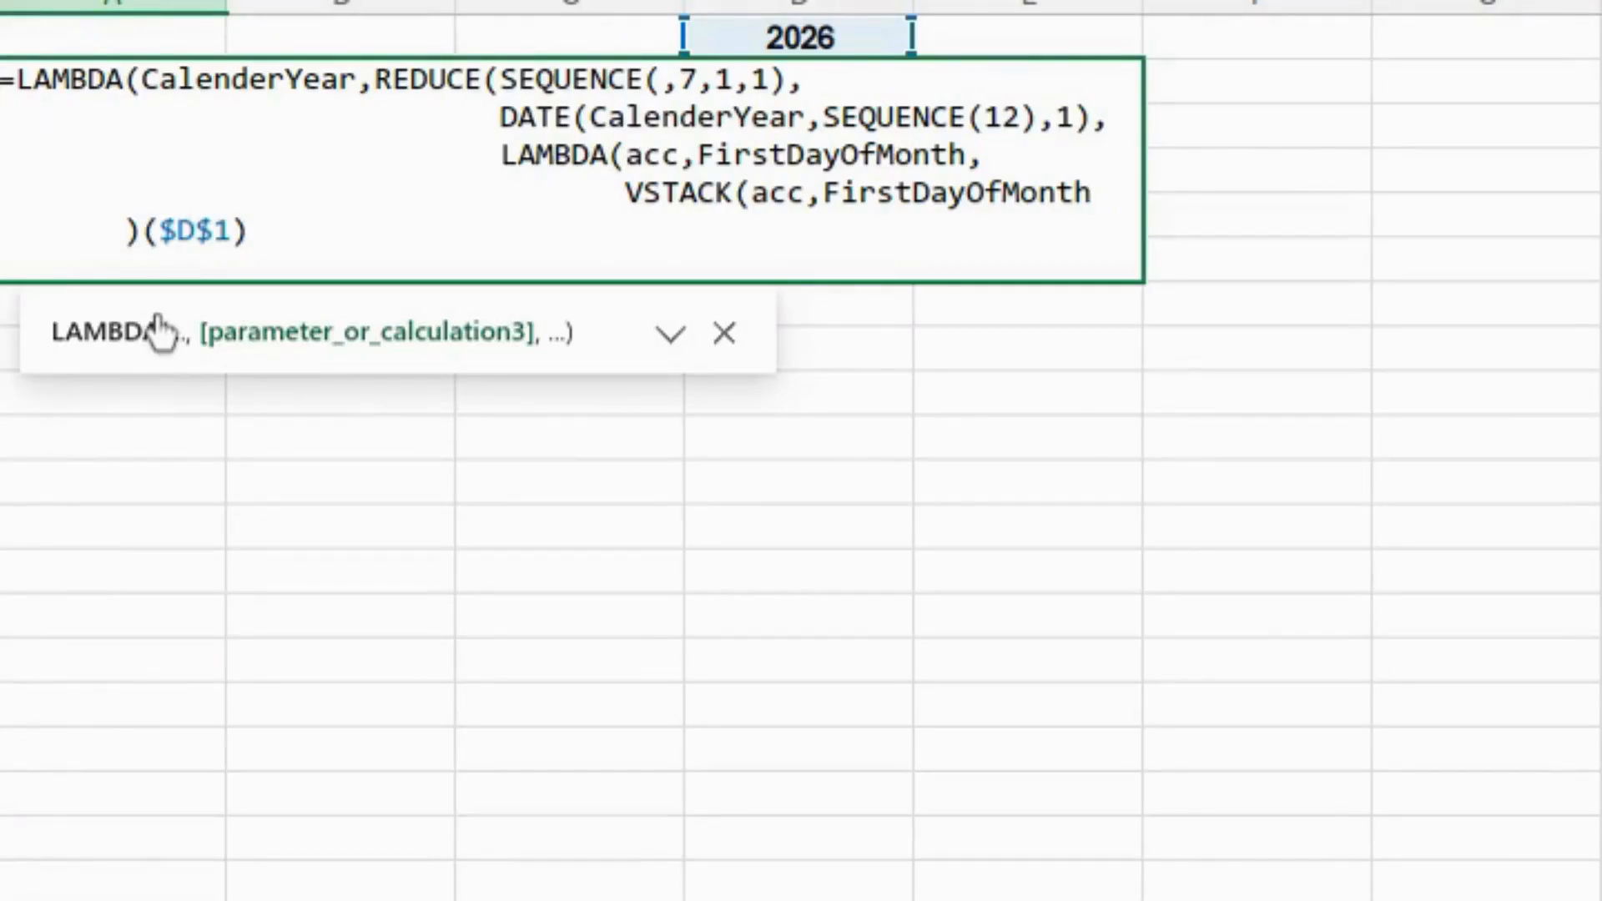
pyautogui.write('))')
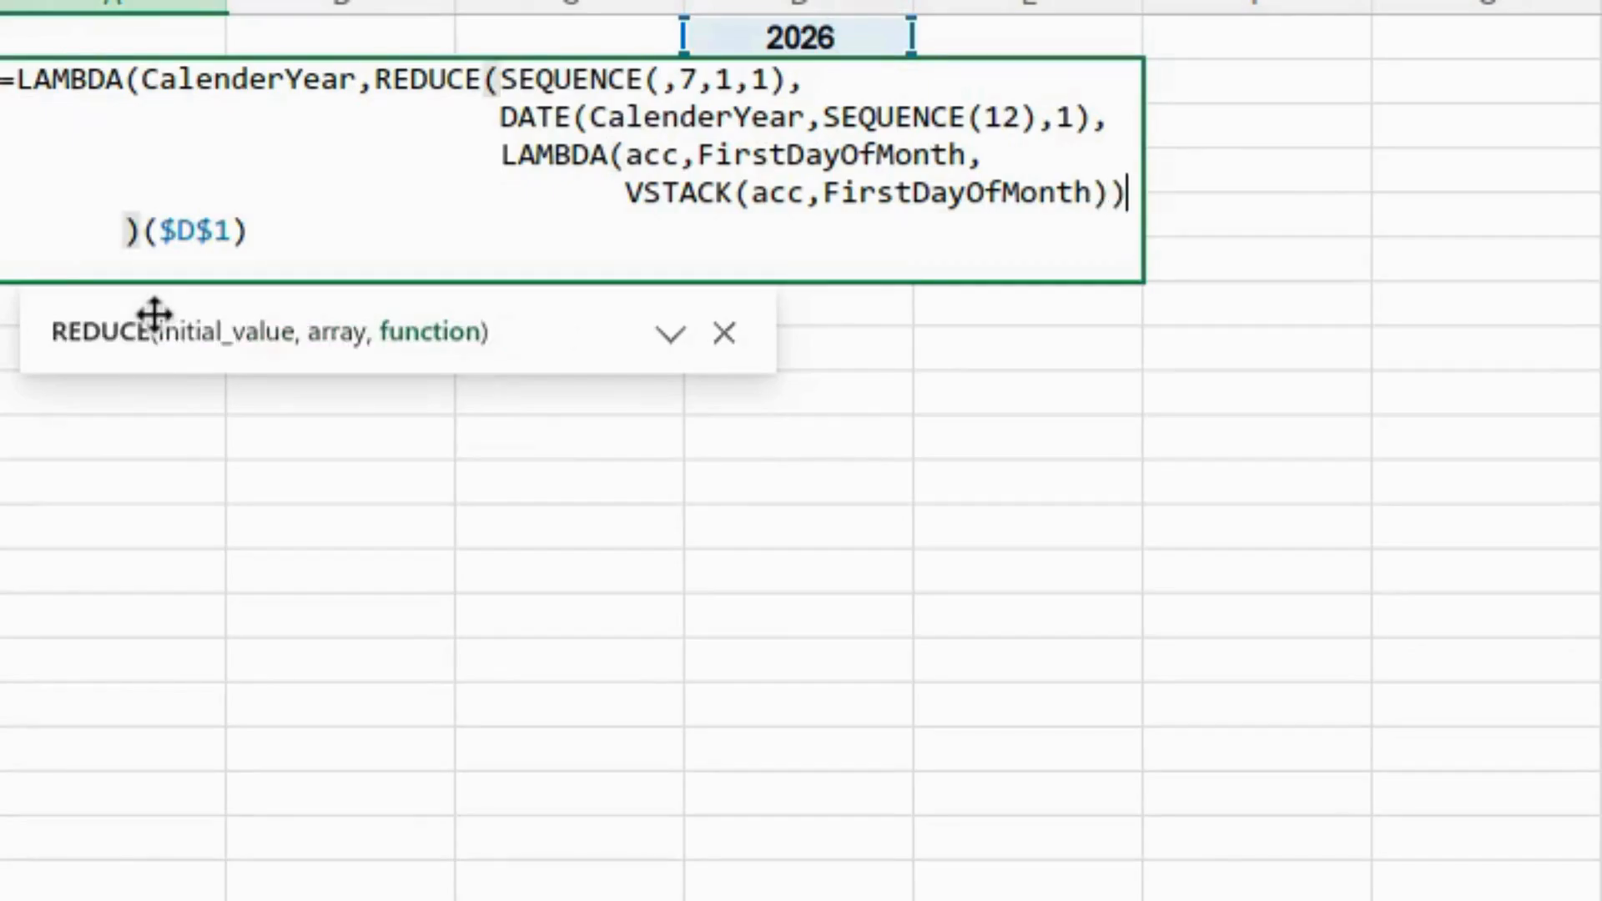
pyautogui.write(')')
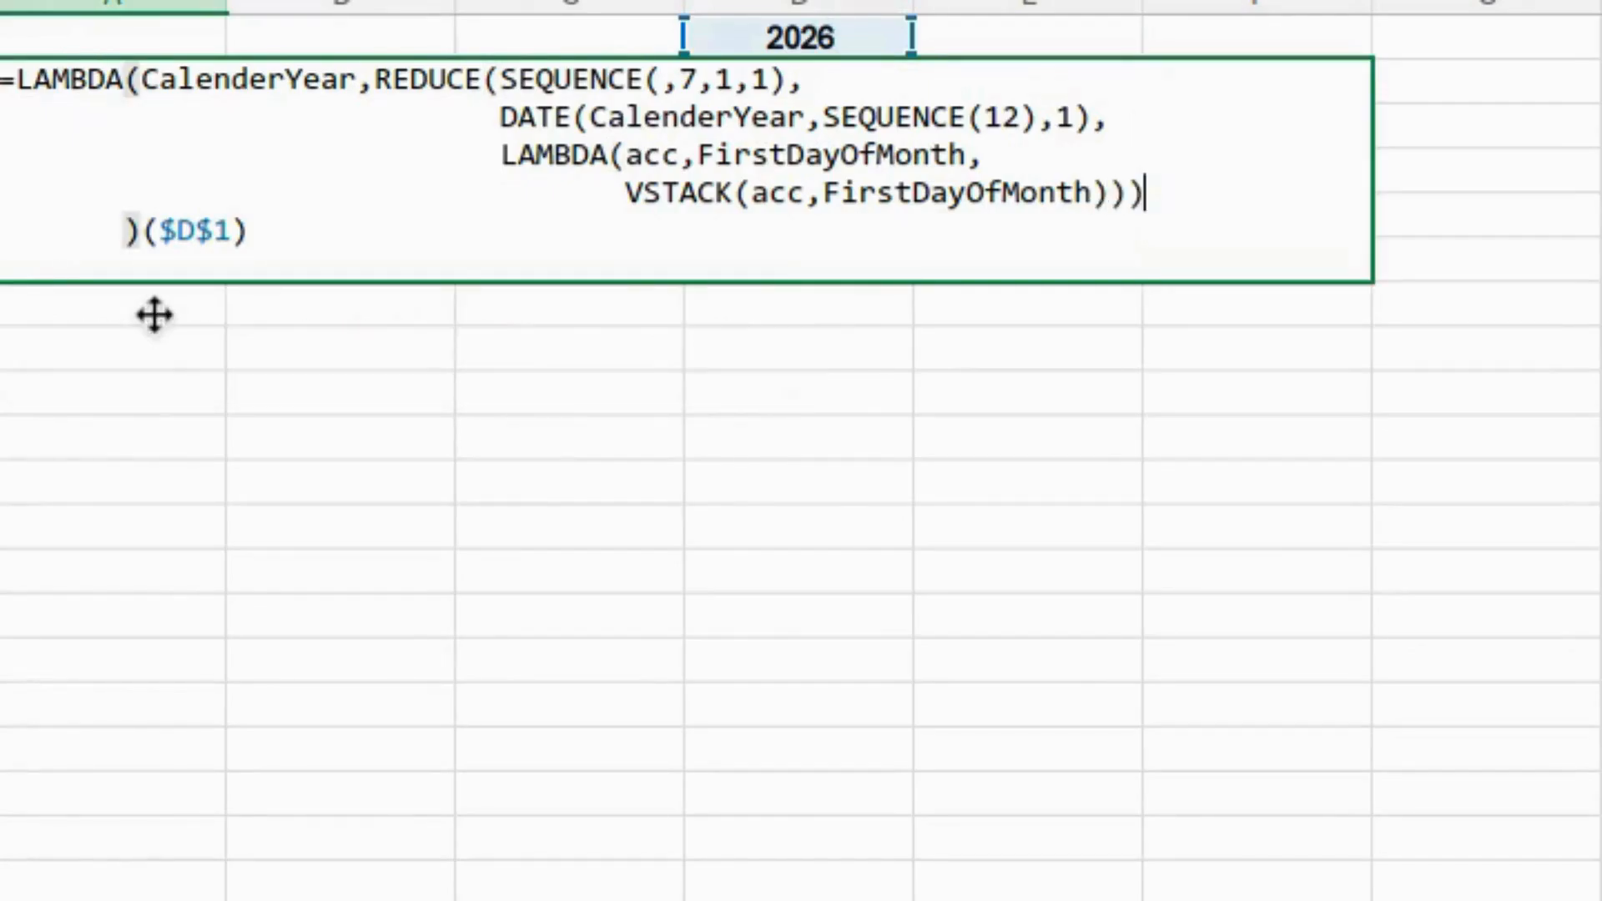
pyautogui.press('Return')
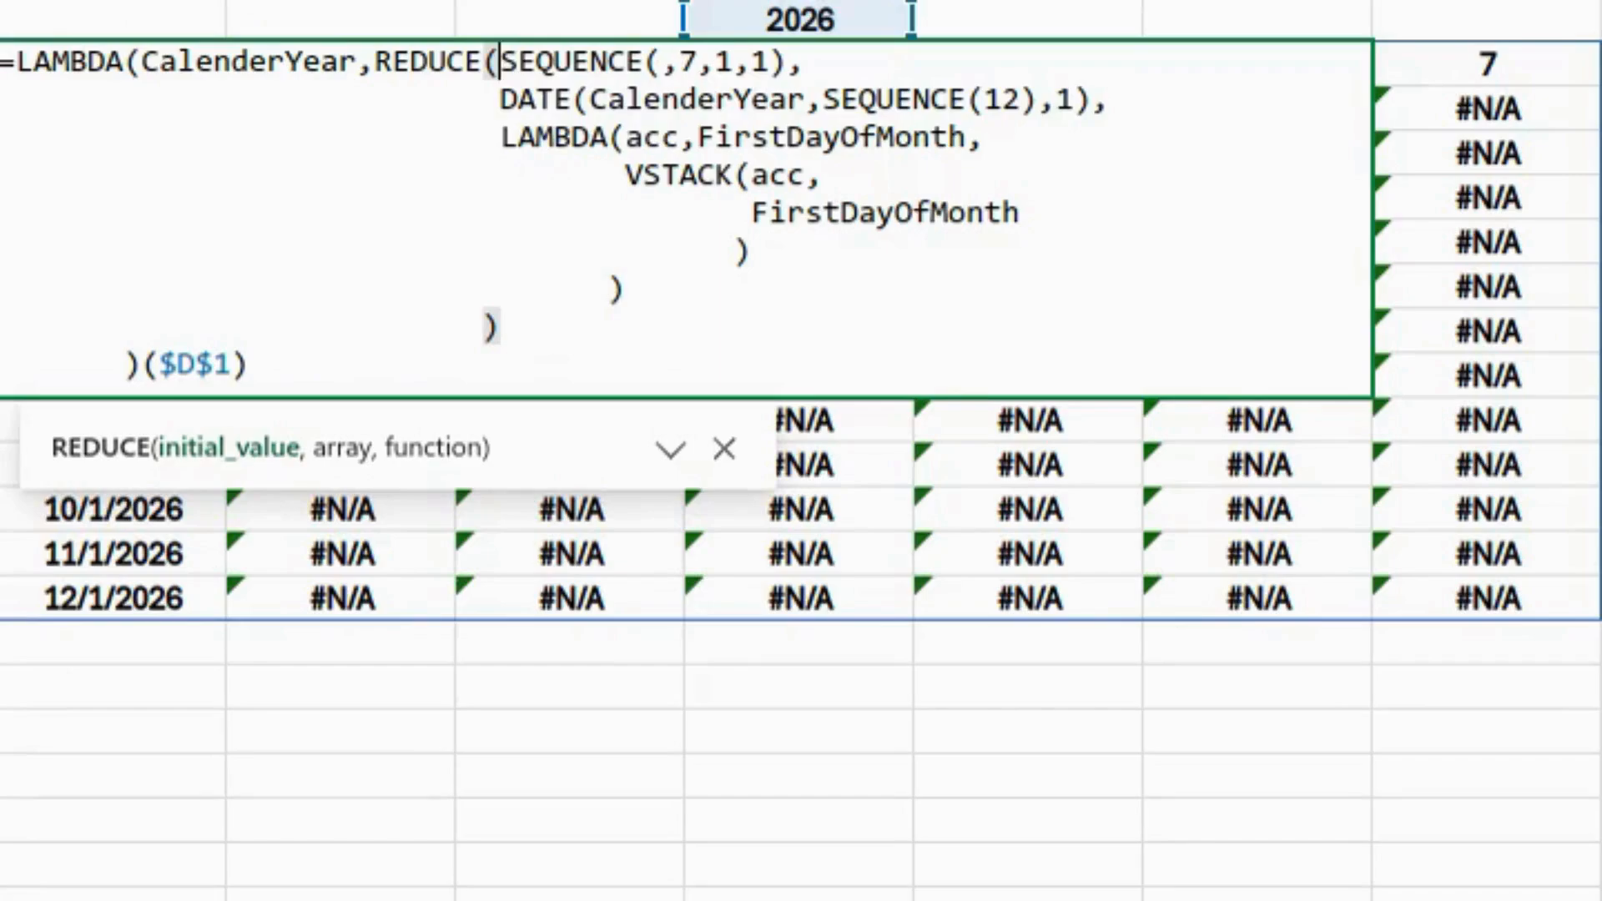
# - Wrap the header SEQUENCE(,7,1,1) in TEXT(…,"dddd") and select FirstDayOfMonth inside VSTACK
pyautogui.write('text(')
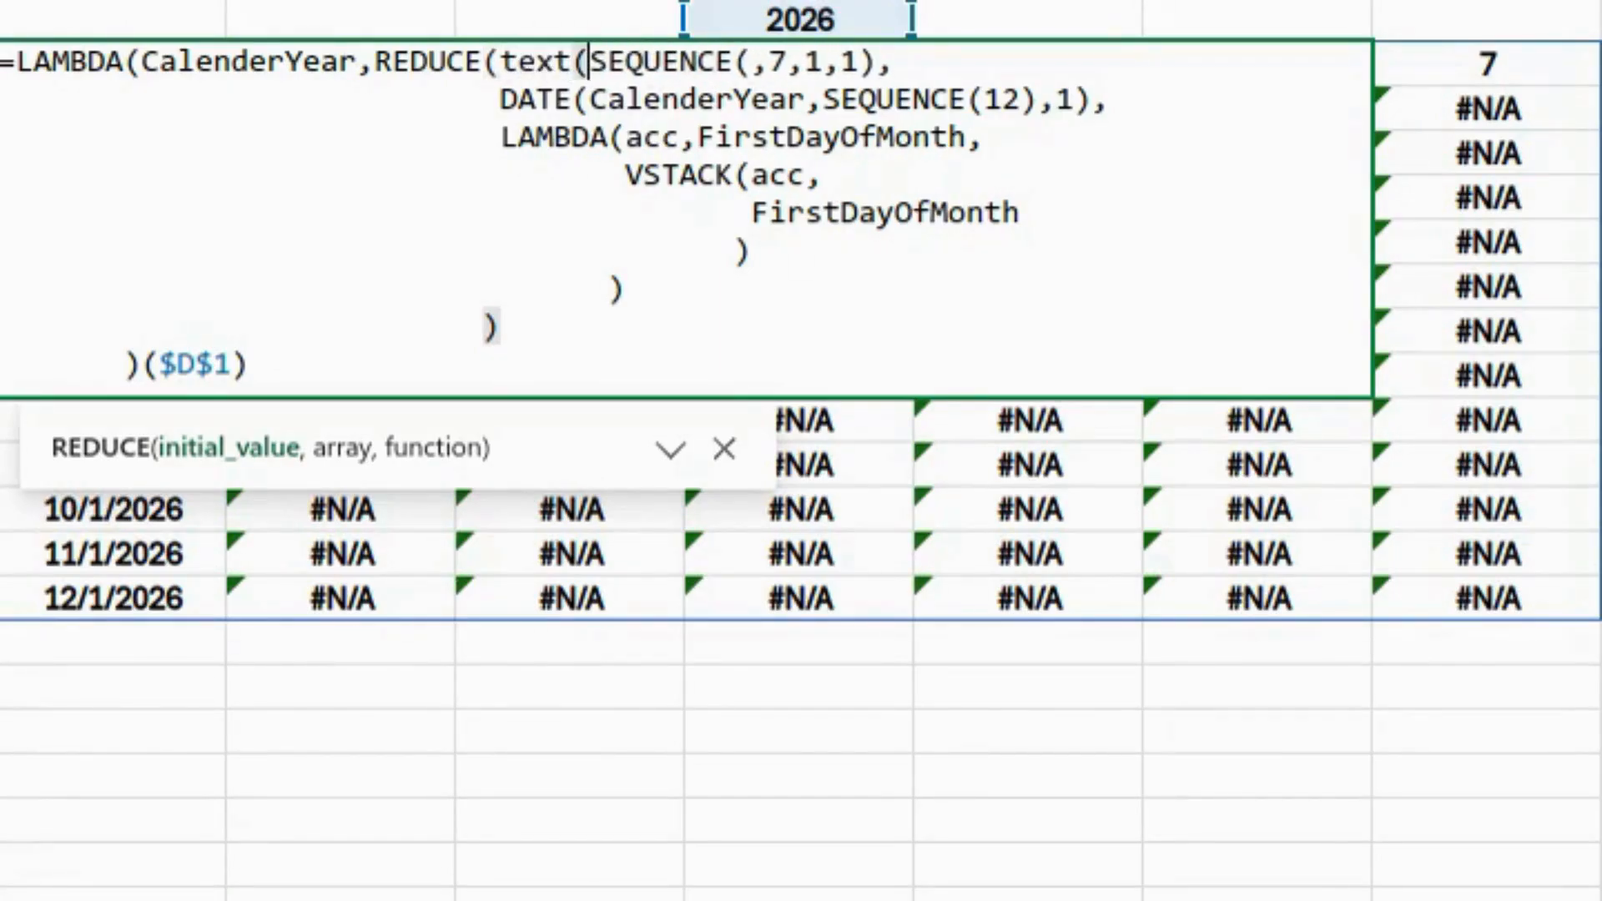
pyautogui.click(880, 63)
pyautogui.write(',"dddd")')
pyautogui.click(750, 213)
pyautogui.hotkey('shift', 'Right')
pyautogui.hotkey('shift', 'Right')
pyautogui.hotkey('shift', 'Right')
pyautogui.hotkey('shift', 'Right')
pyautogui.hotkey('shift', 'Right')
pyautogui.hotkey('shift', 'Right')
pyautogui.hotkey('shift', 'Right')
pyautogui.hotkey('shift', 'Right')
pyautogui.hotkey('shift', 'Right')
pyautogui.hotkey('shift', 'Right')
pyautogui.hotkey('shift', 'Right')
pyautogui.hotkey('shift', 'Right')
pyautogui.hotkey('shift', 'Right')
pyautogui.hotkey('shift', 'Right')
pyautogui.hotkey('shift', 'Right')
pyautogui.hotkey('shift', 'Right')
pyautogui.hotkey('shift', 'Right')
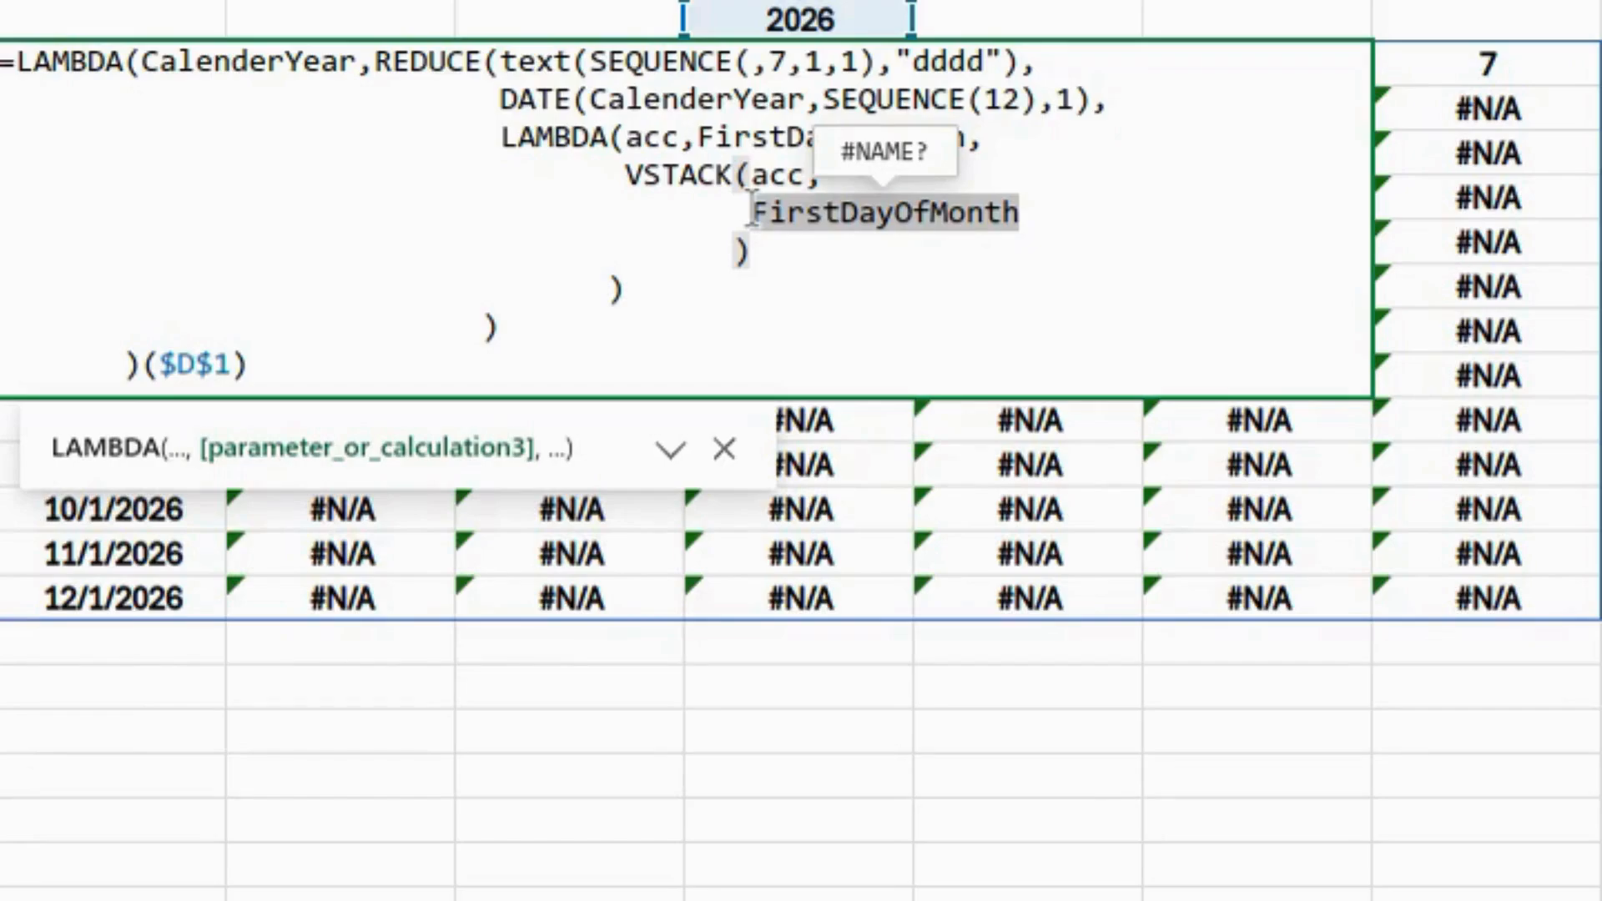
# - Replace it with HSTACK("","","",FirstDayOfMonth,"","","") and add SEQUENCE(,7,FirstDayOfMonth,1)
pyautogui.write('Hstack("","","",FirstDayOfMonth,"","","")')
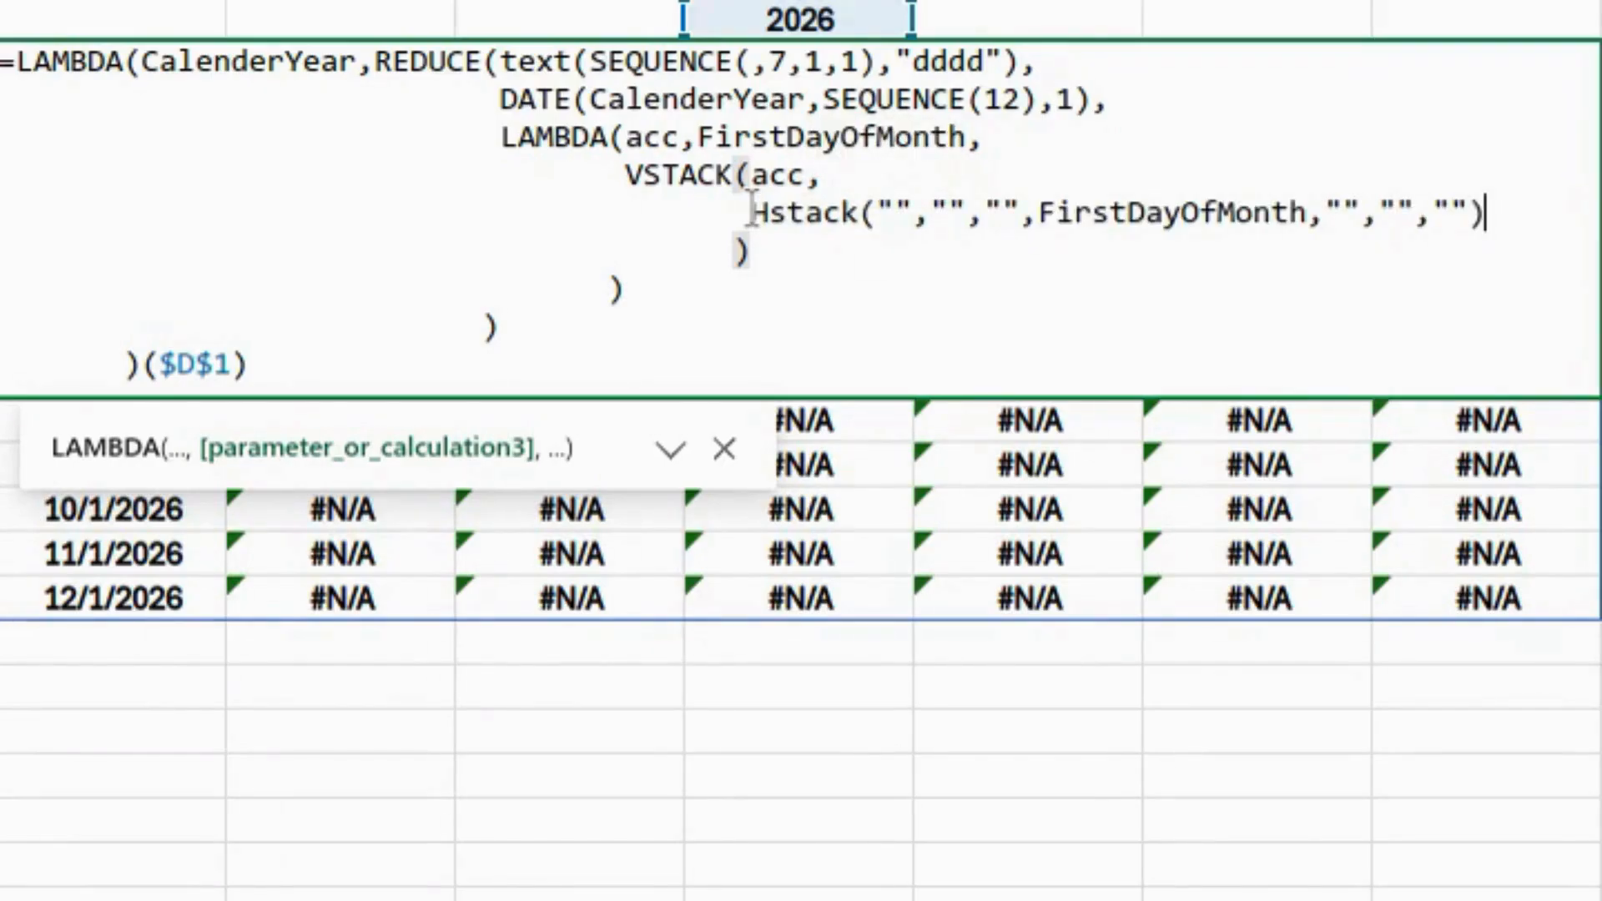
pyautogui.press('Return')
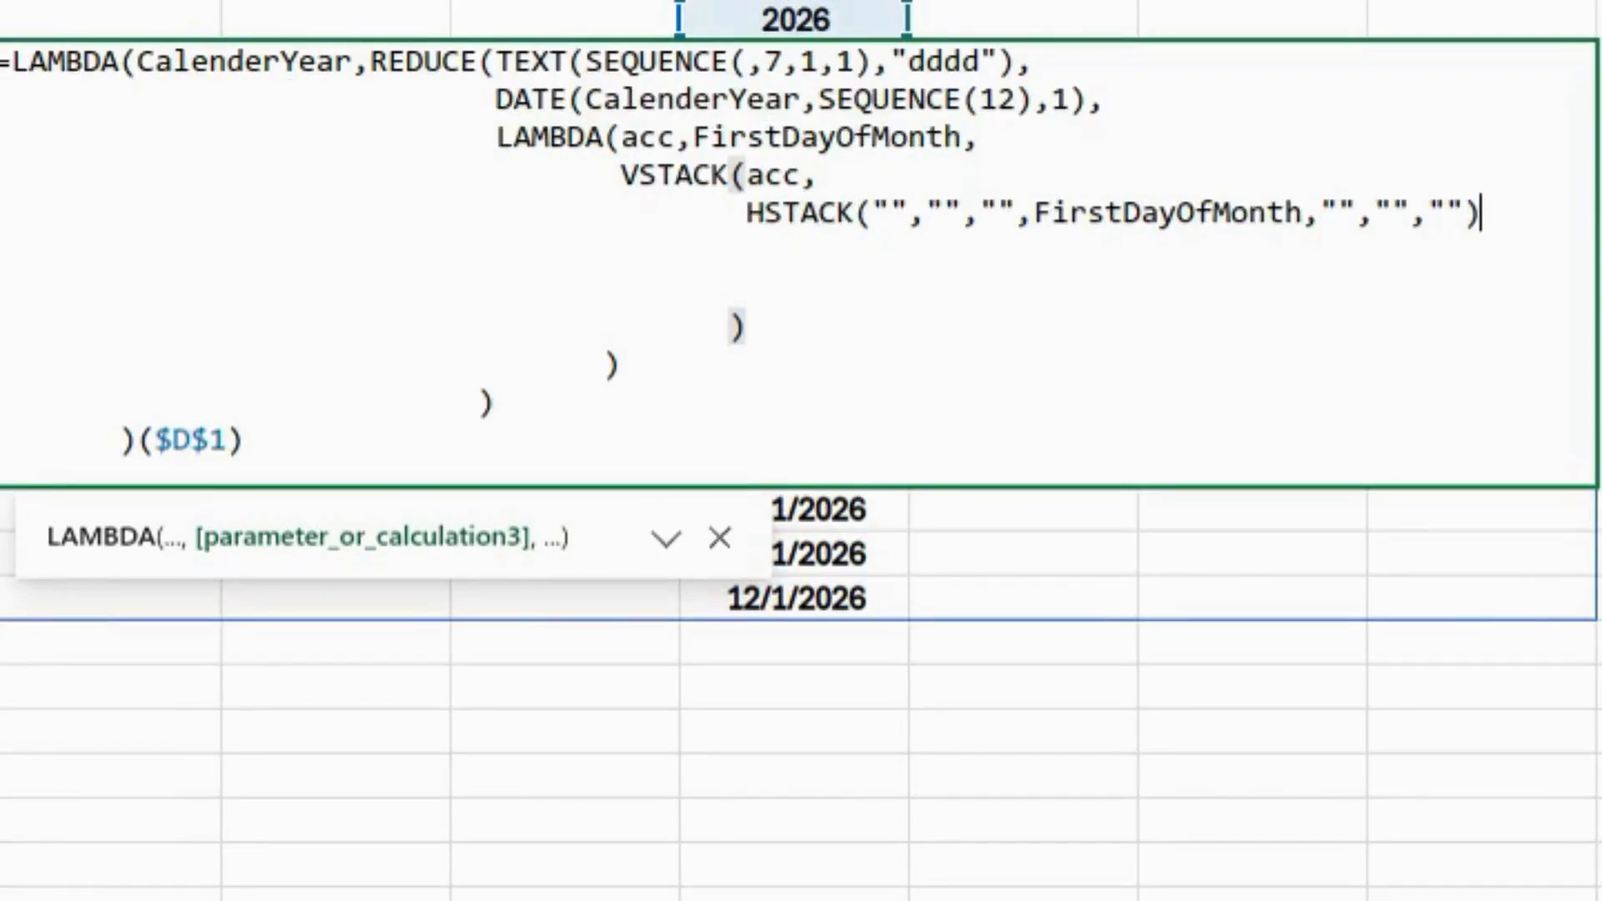
pyautogui.write(',')
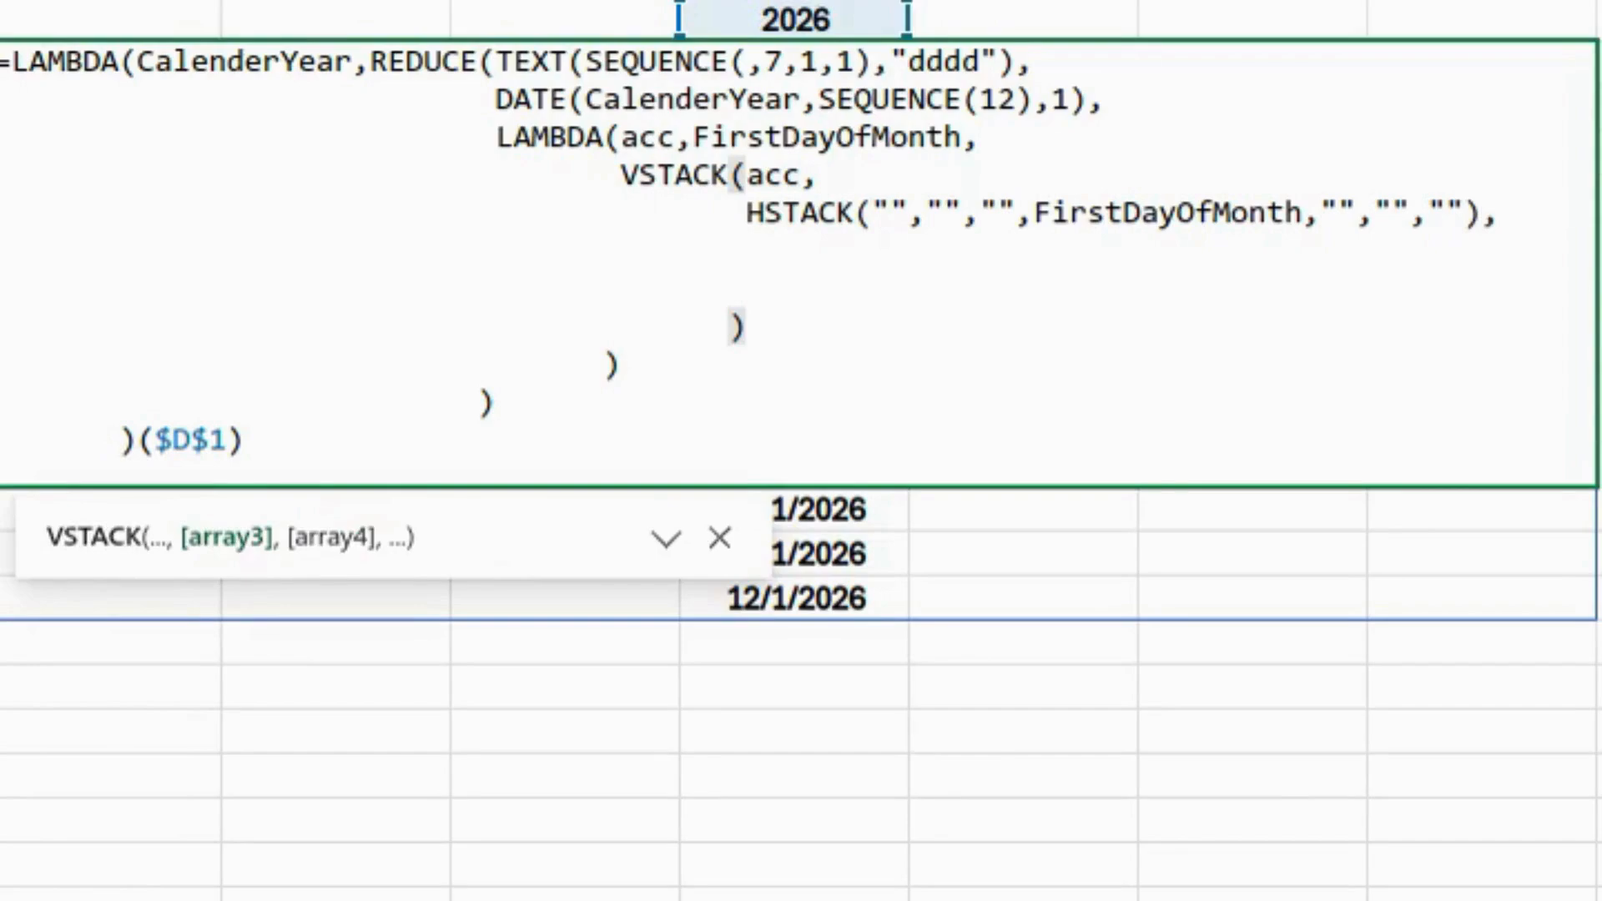
pyautogui.write('seq')
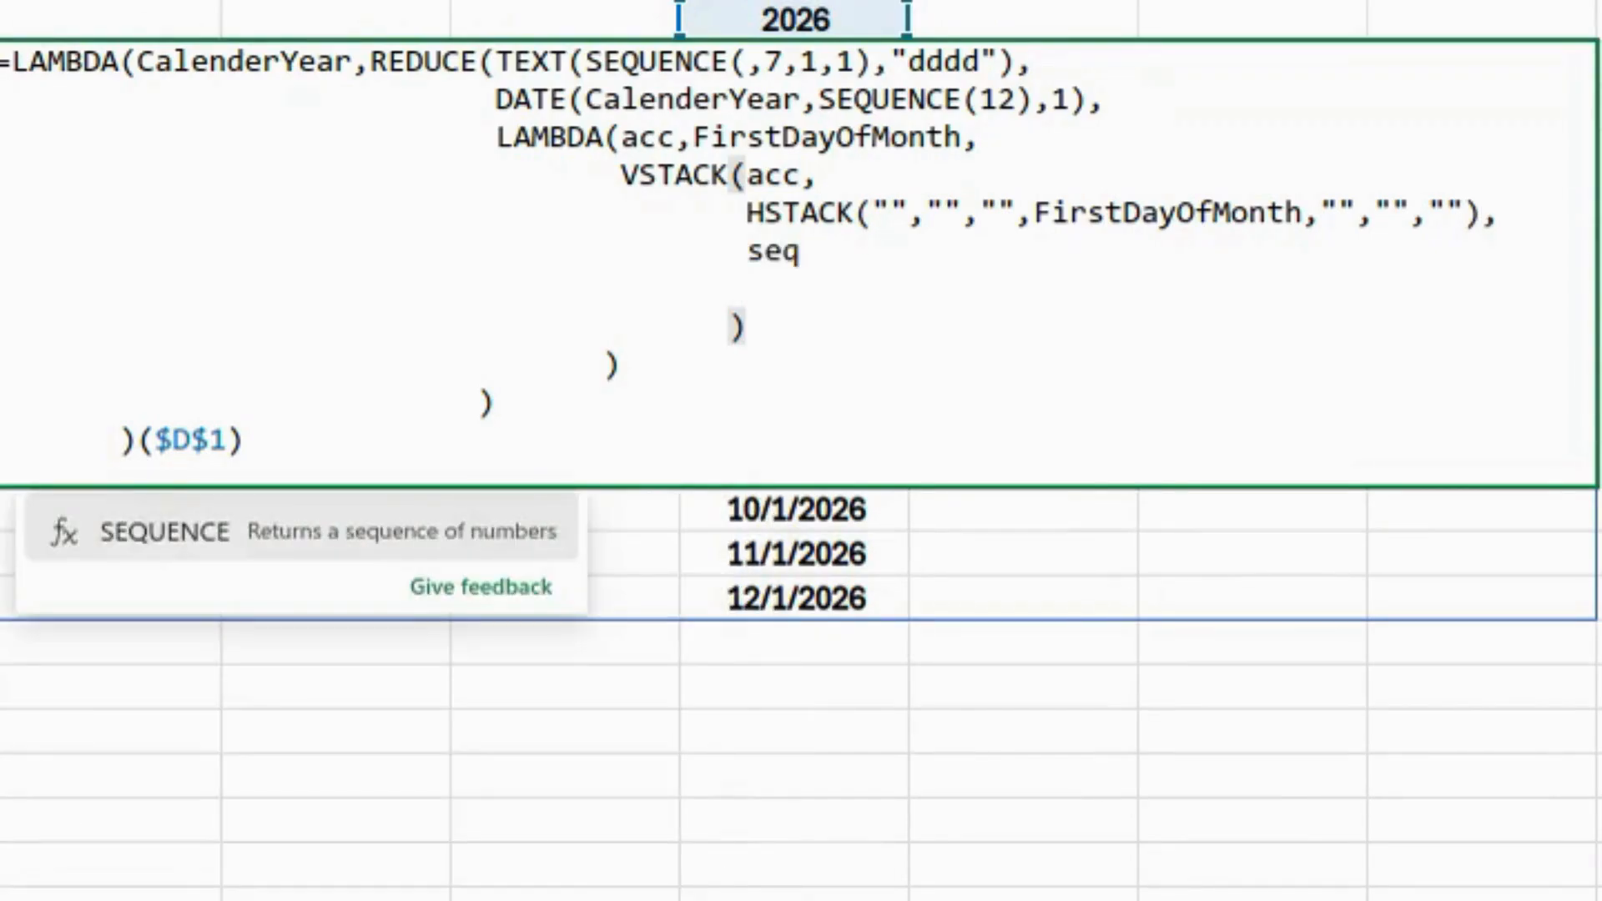
pyautogui.press('Tab')
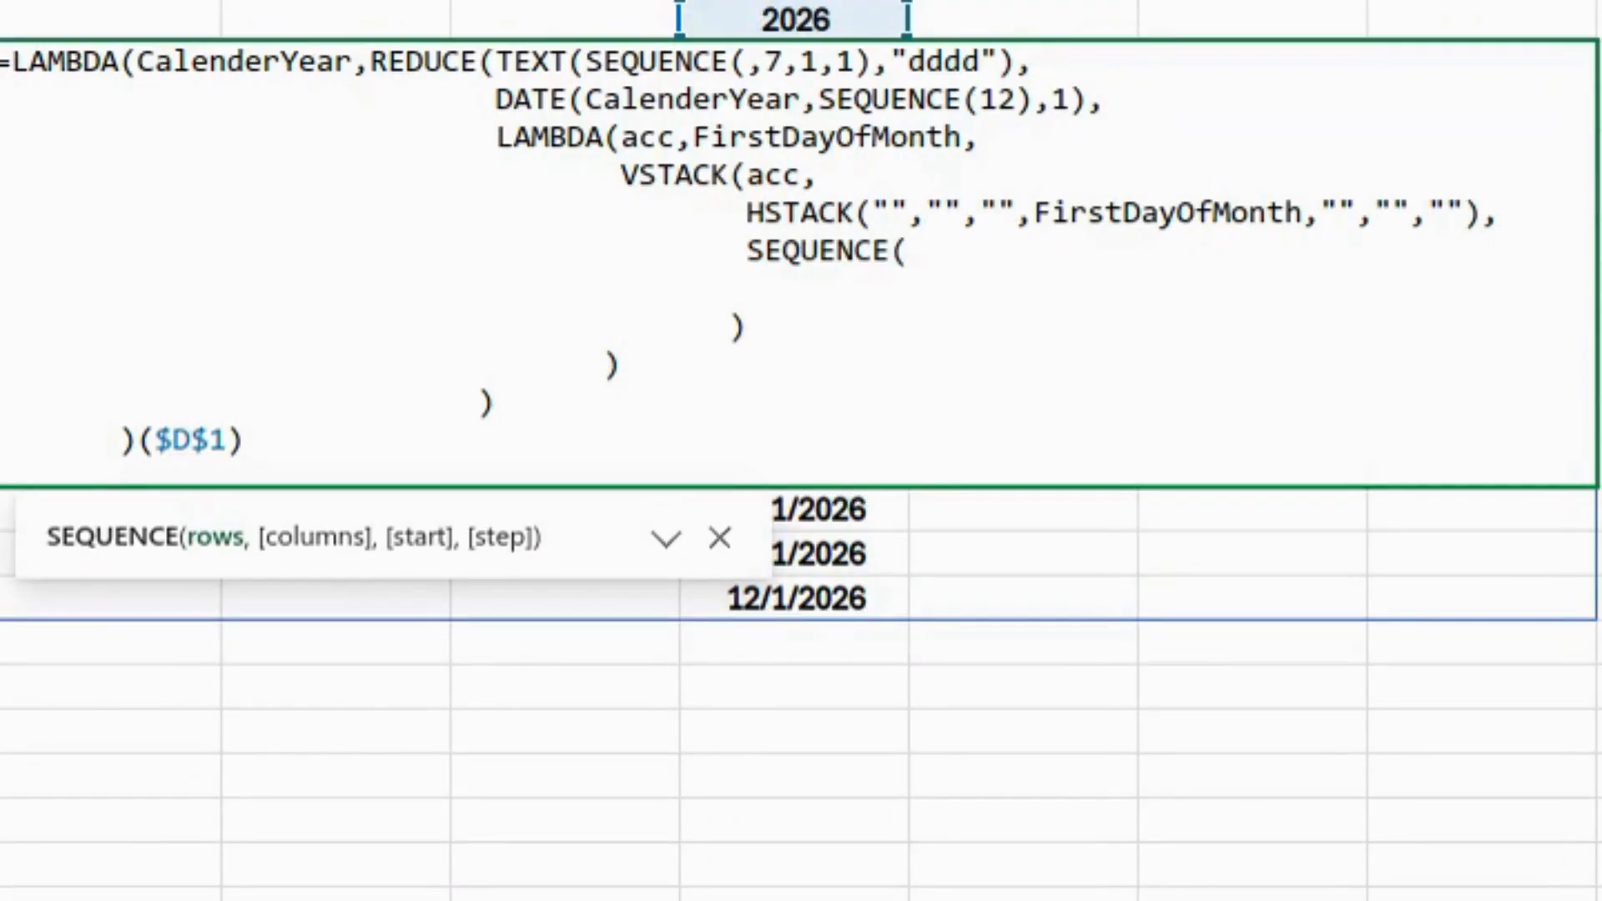
pyautogui.write(',7,')
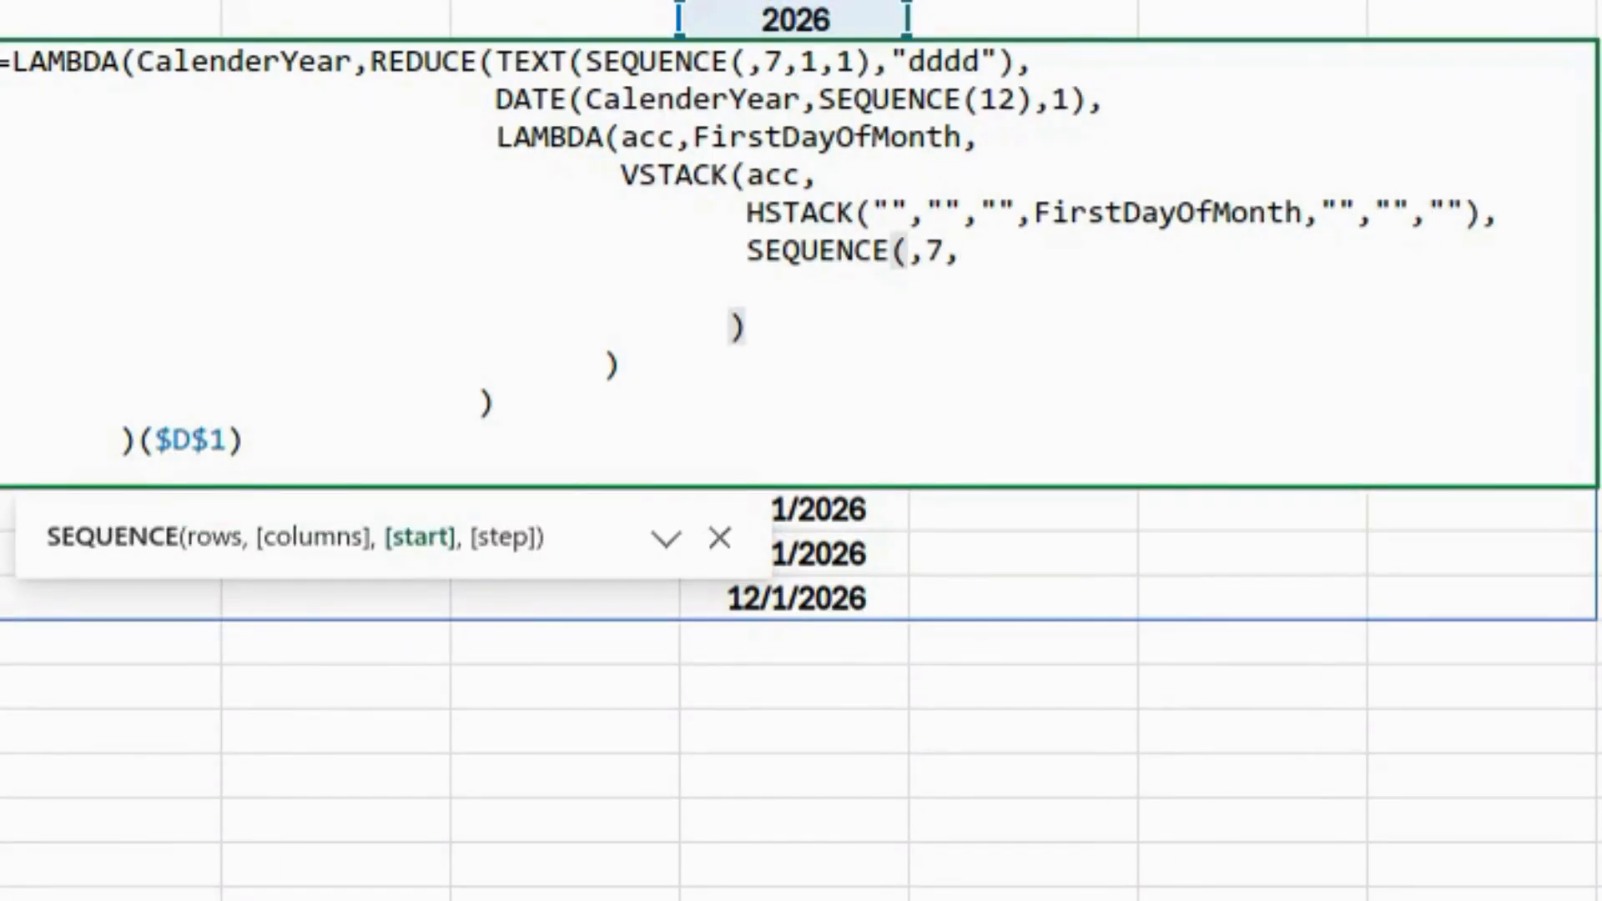
pyautogui.write('Firs')
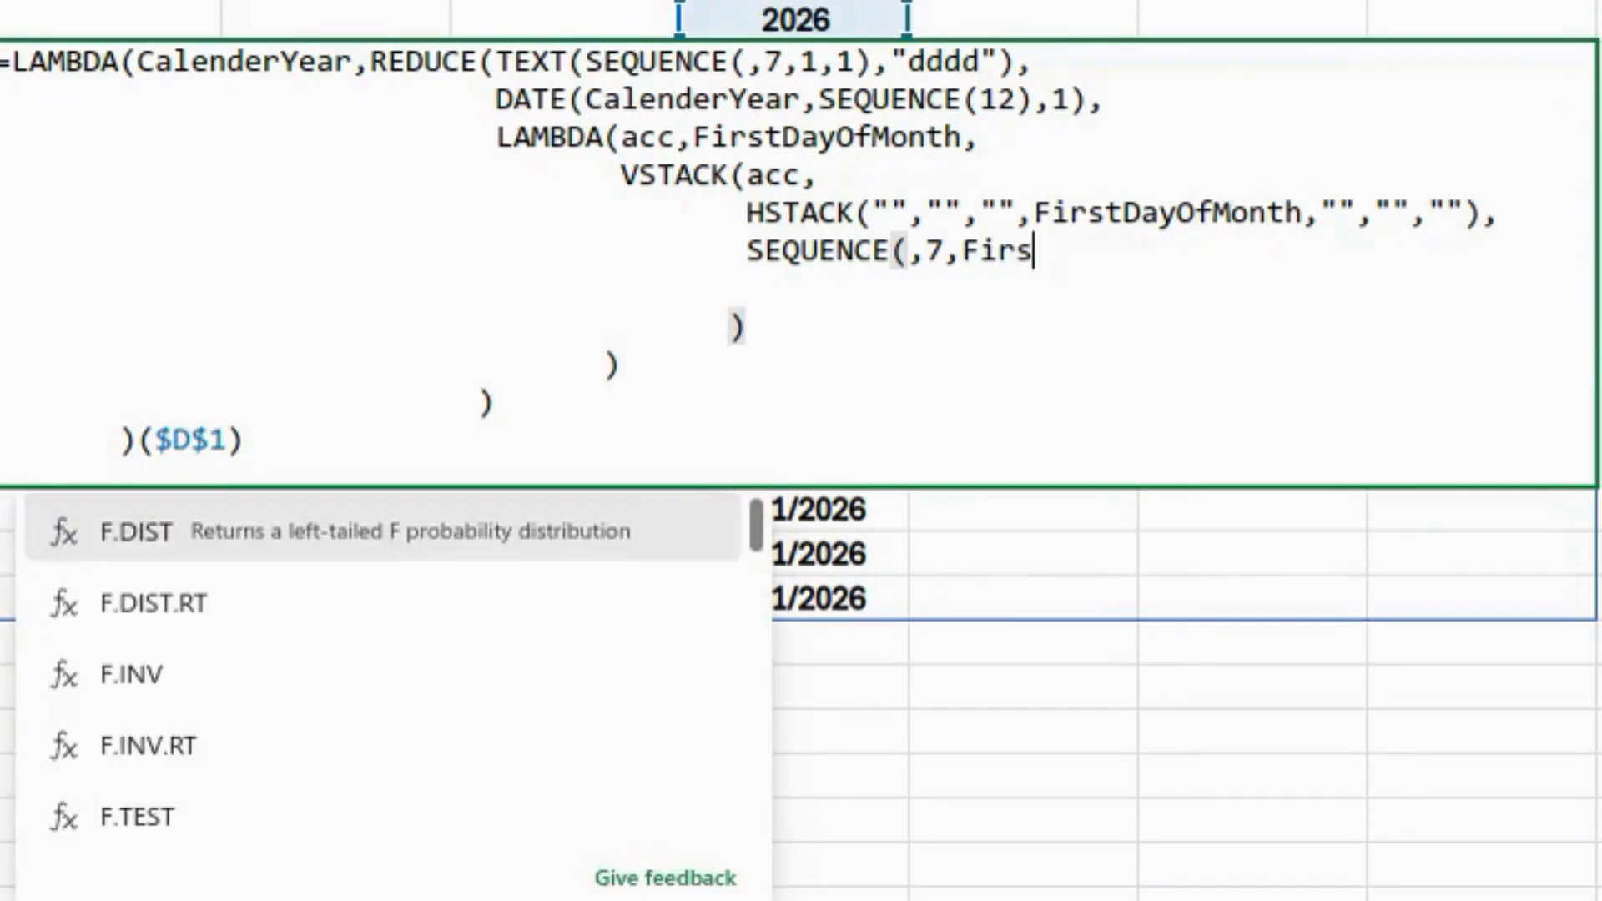
pyautogui.doubleClick(218, 536)
# - Add the weekly offsets SEQUENCE(6,,0,7) to VSTACK and enter the formula
pyautogui.write(',')
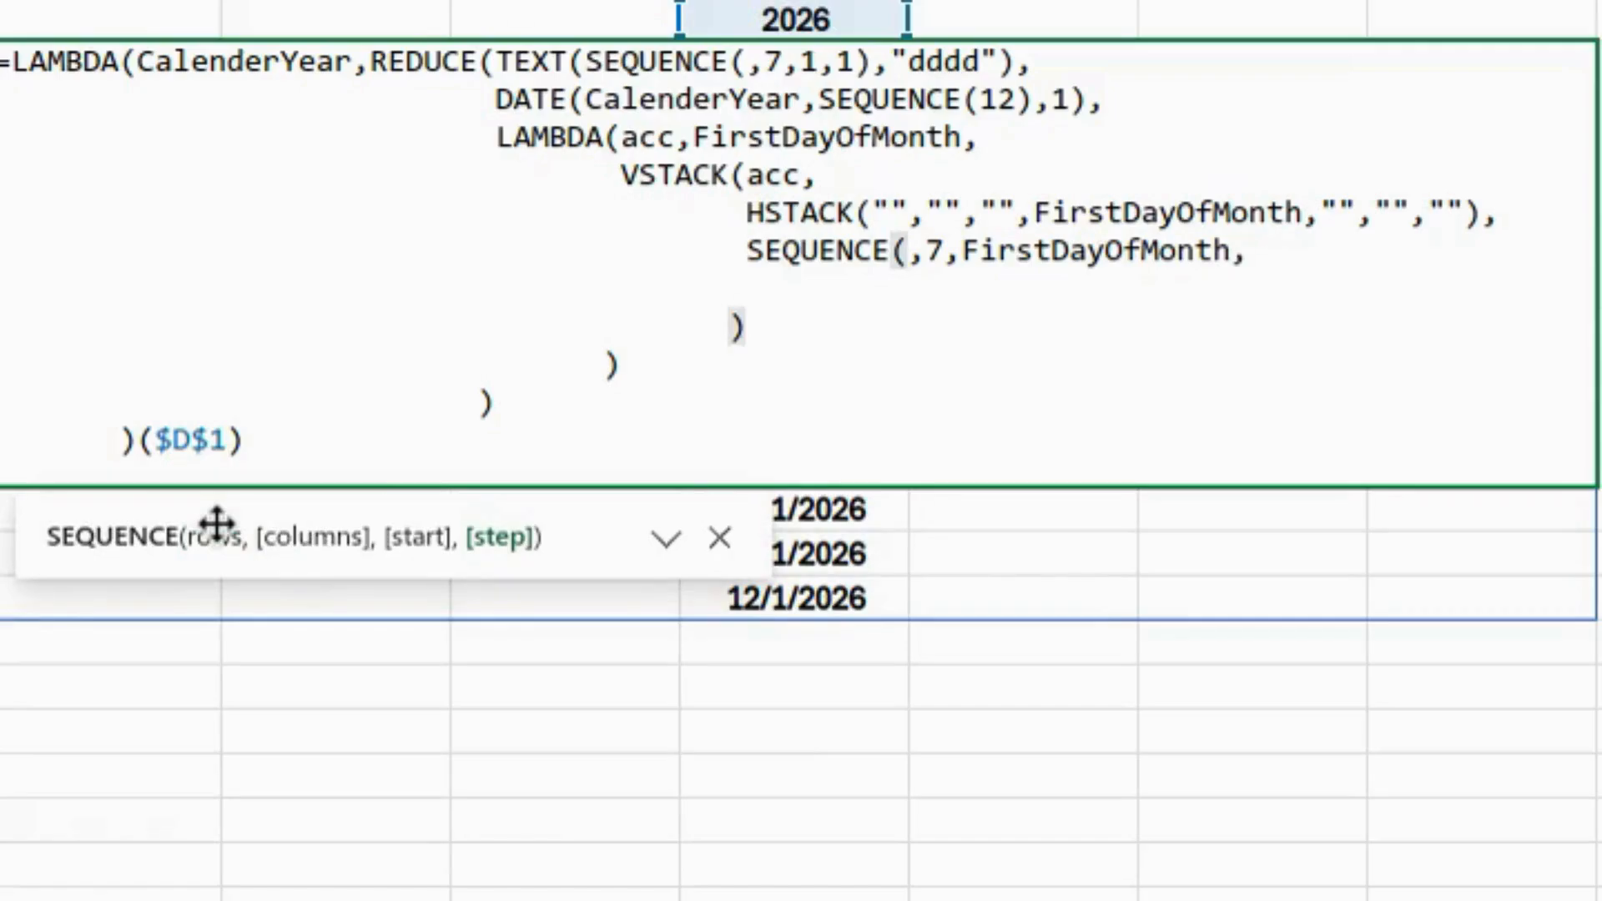
pyautogui.write('1')
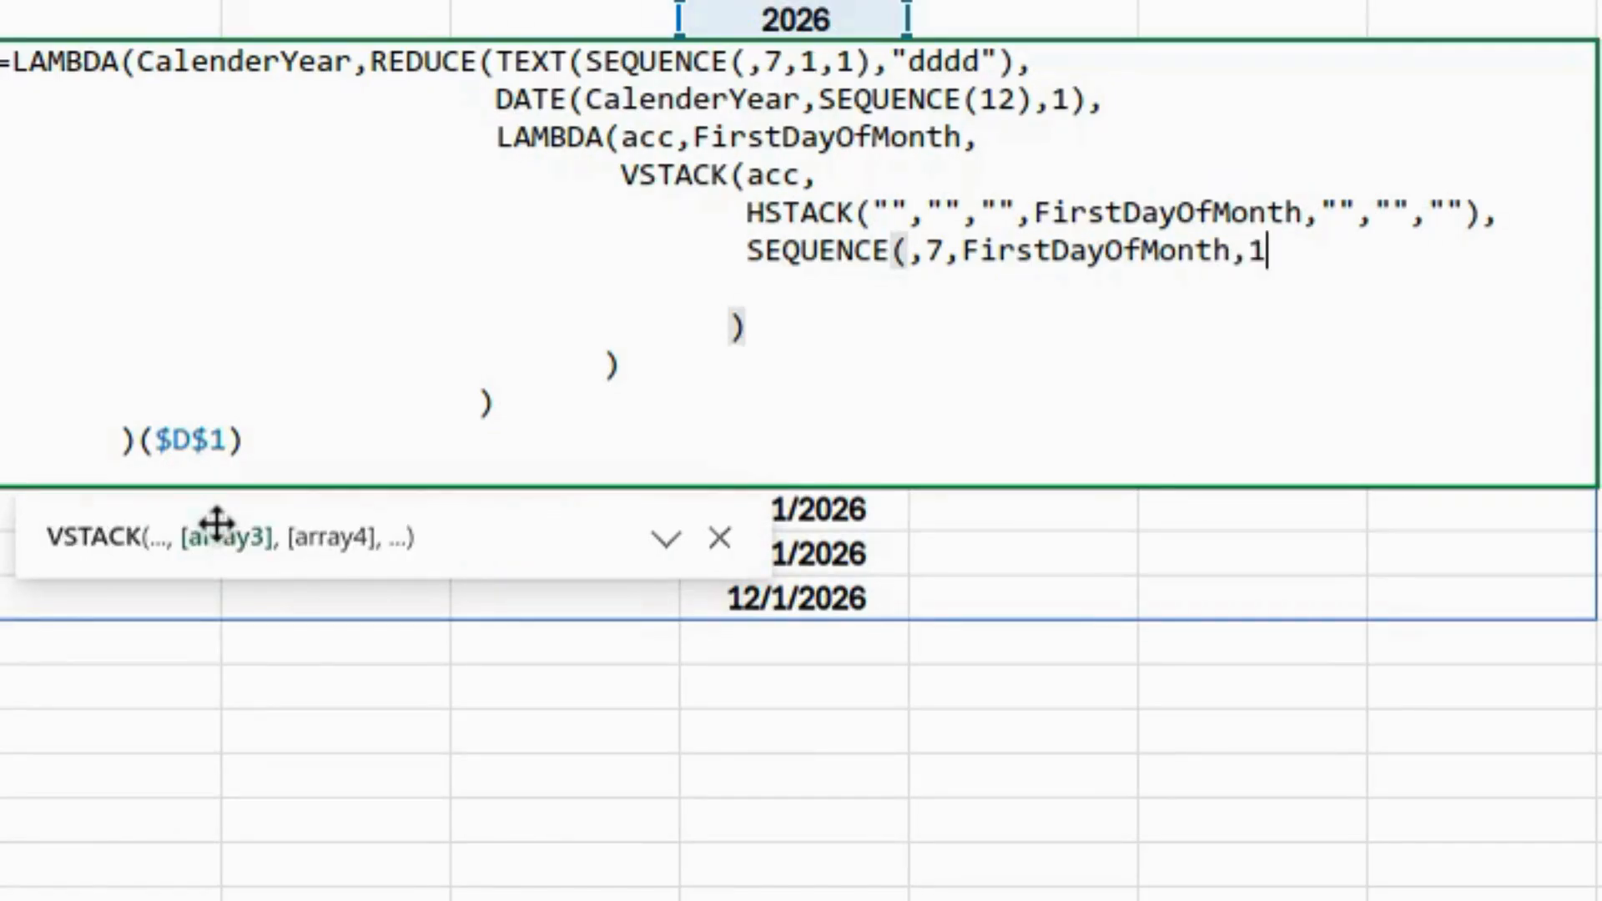
pyautogui.write('),')
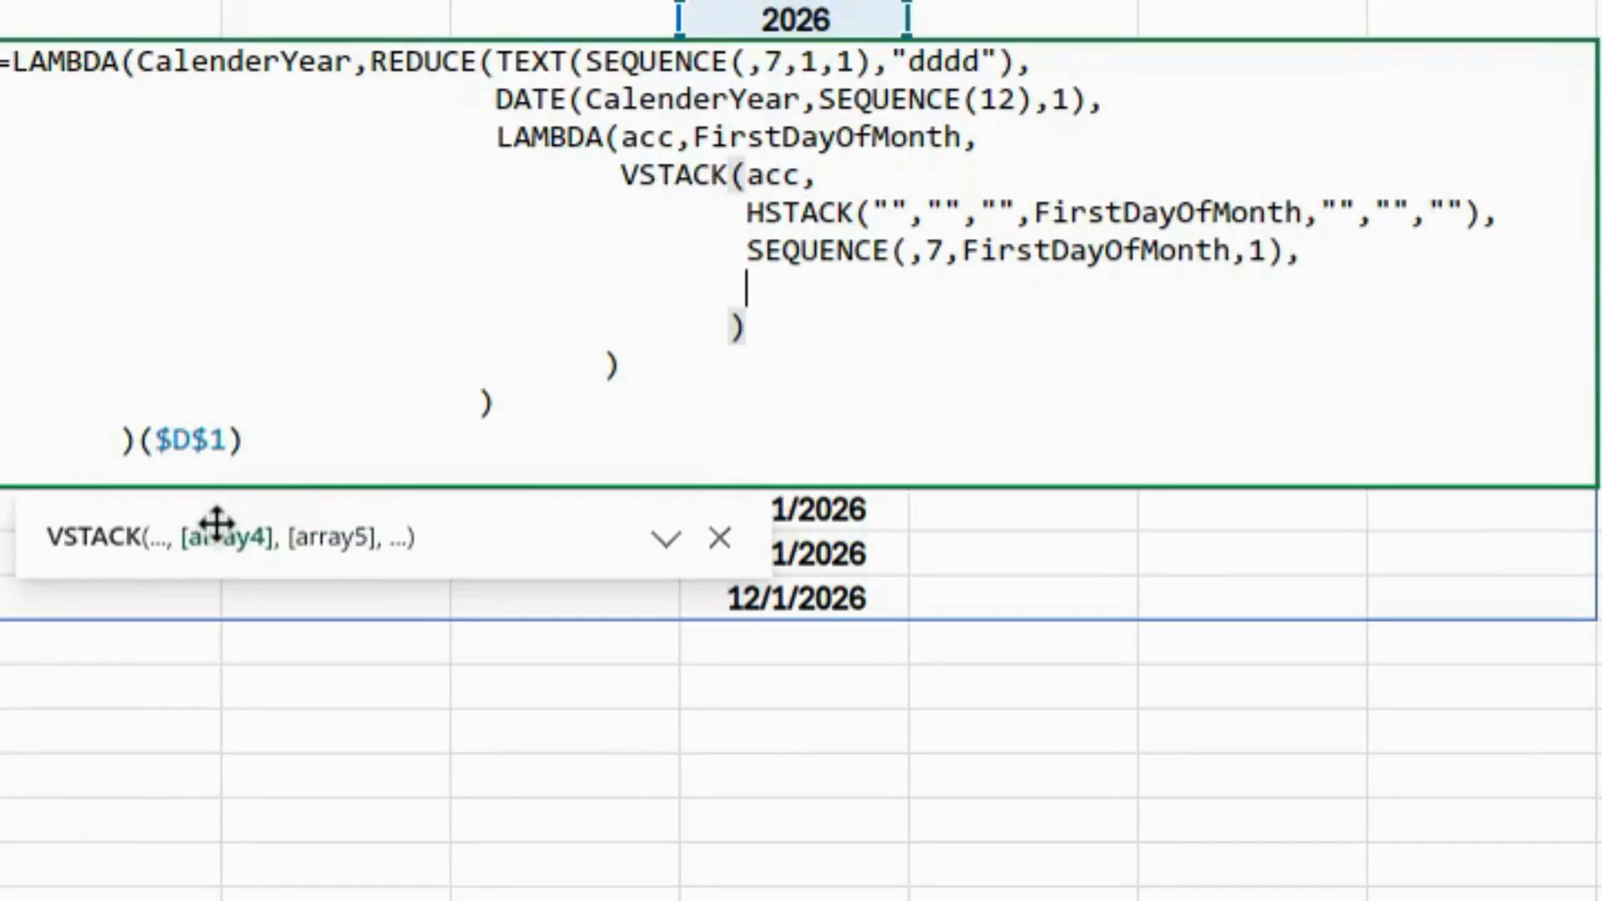
pyautogui.write('Seq')
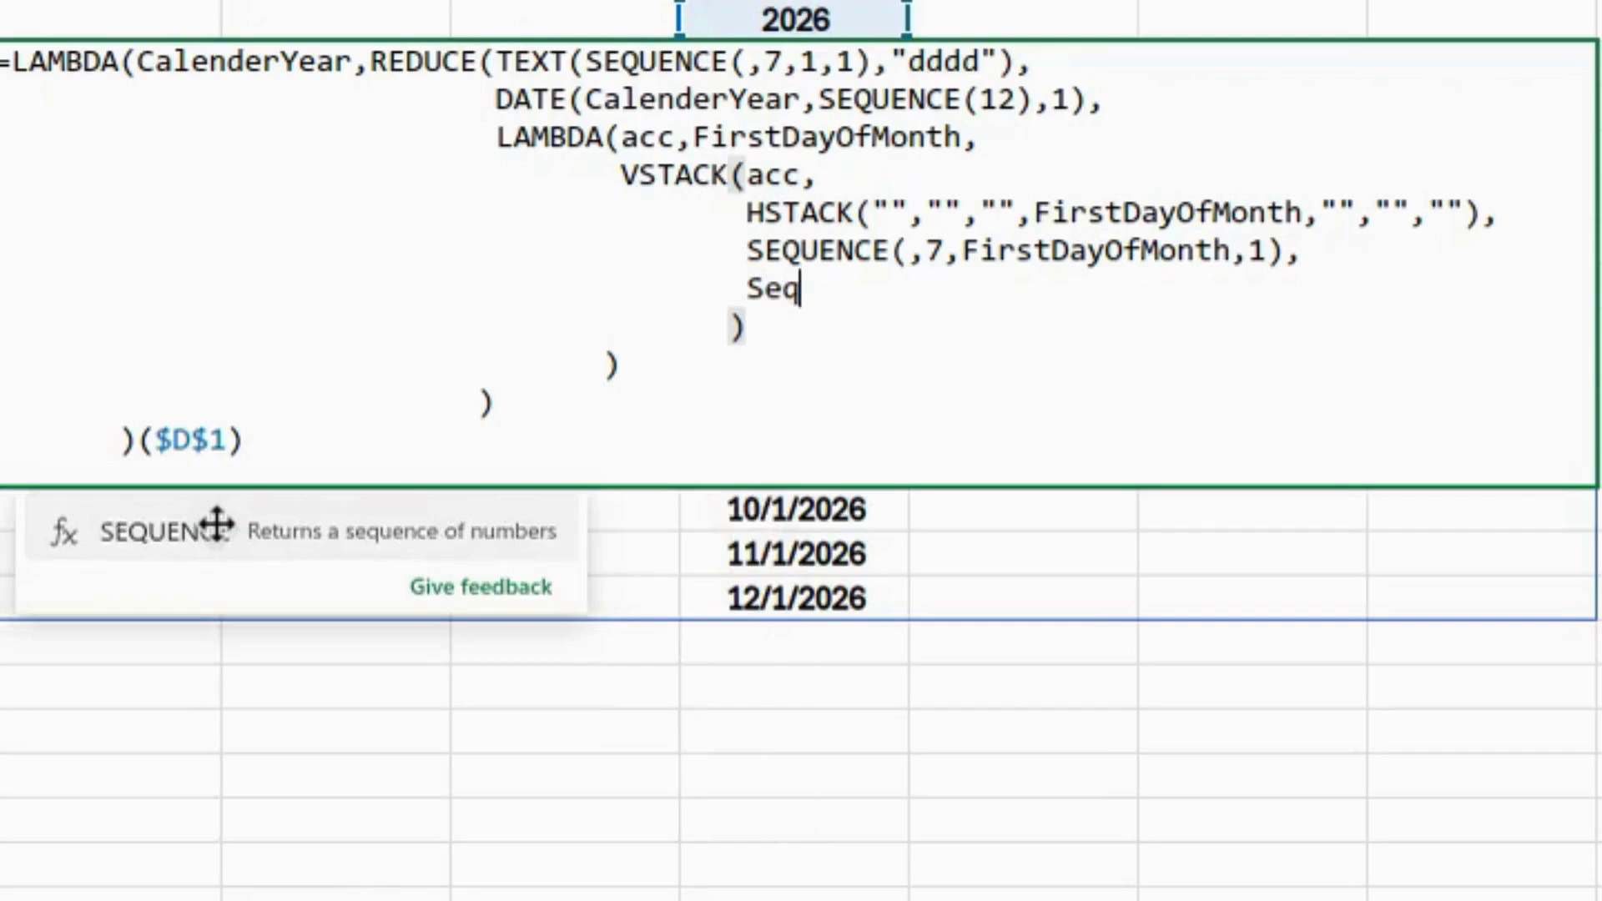
pyautogui.press('Tab')
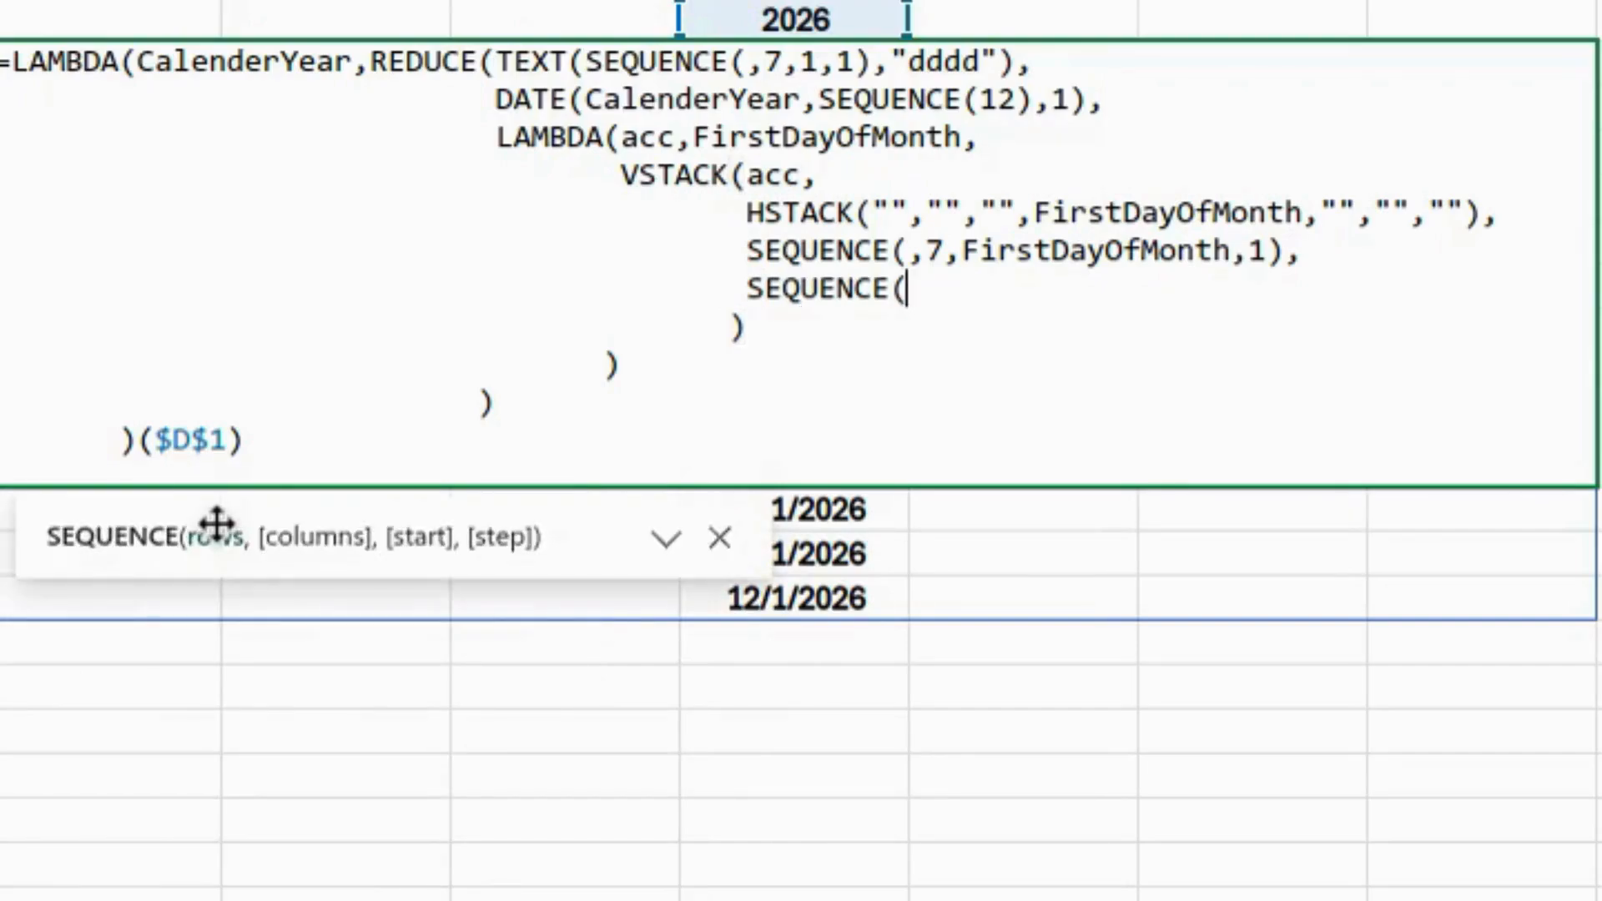
pyautogui.write('6,,')
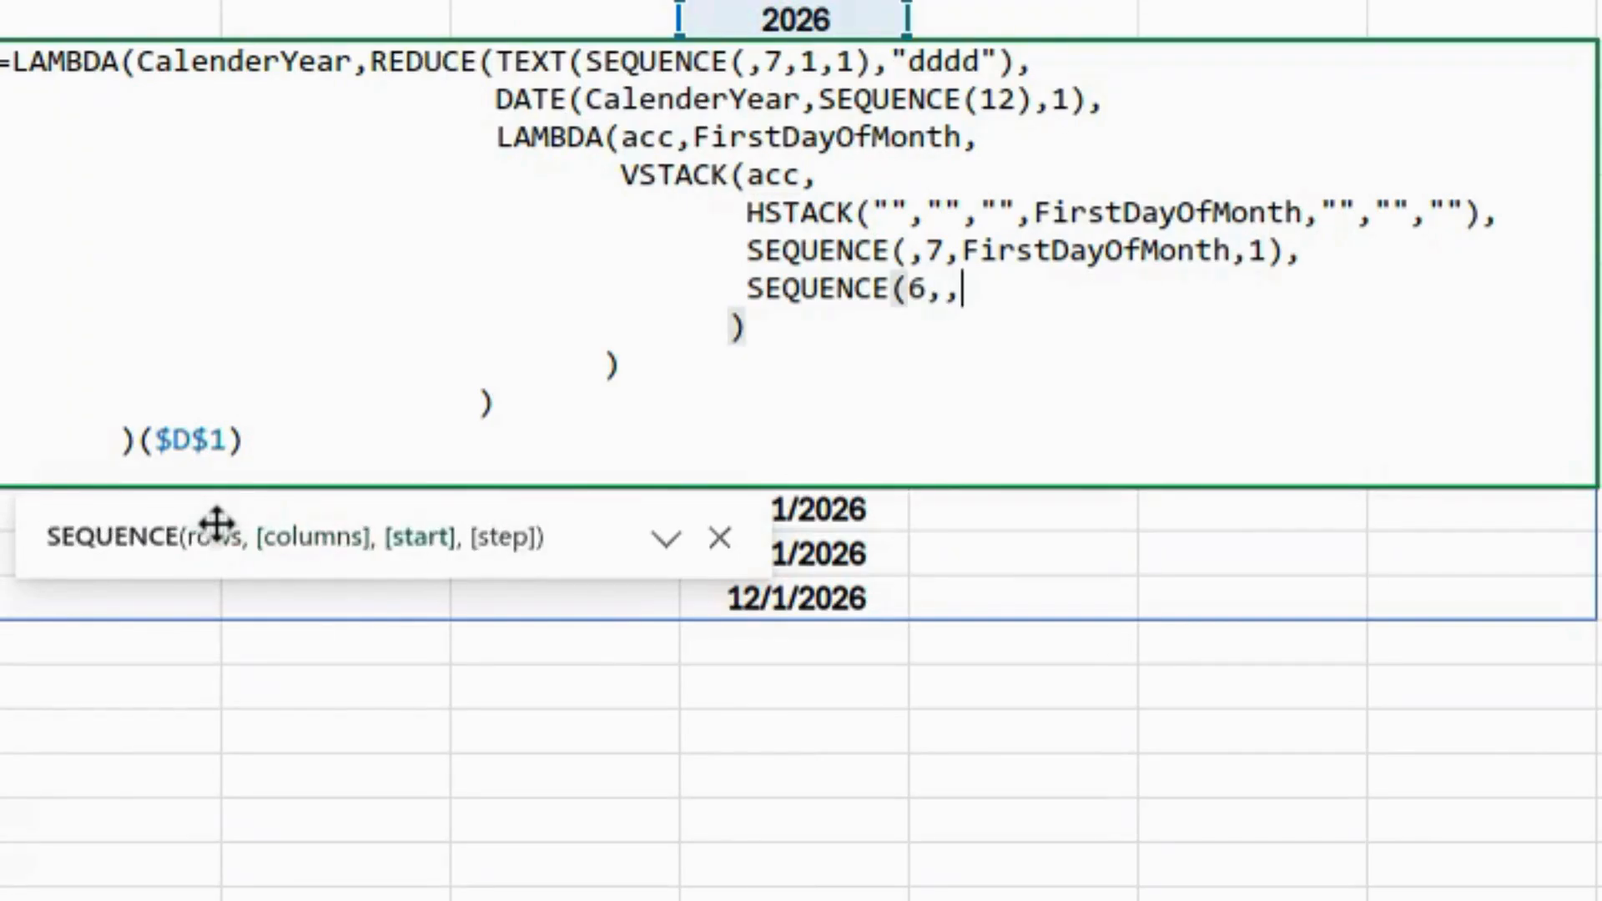
pyautogui.write('0,')
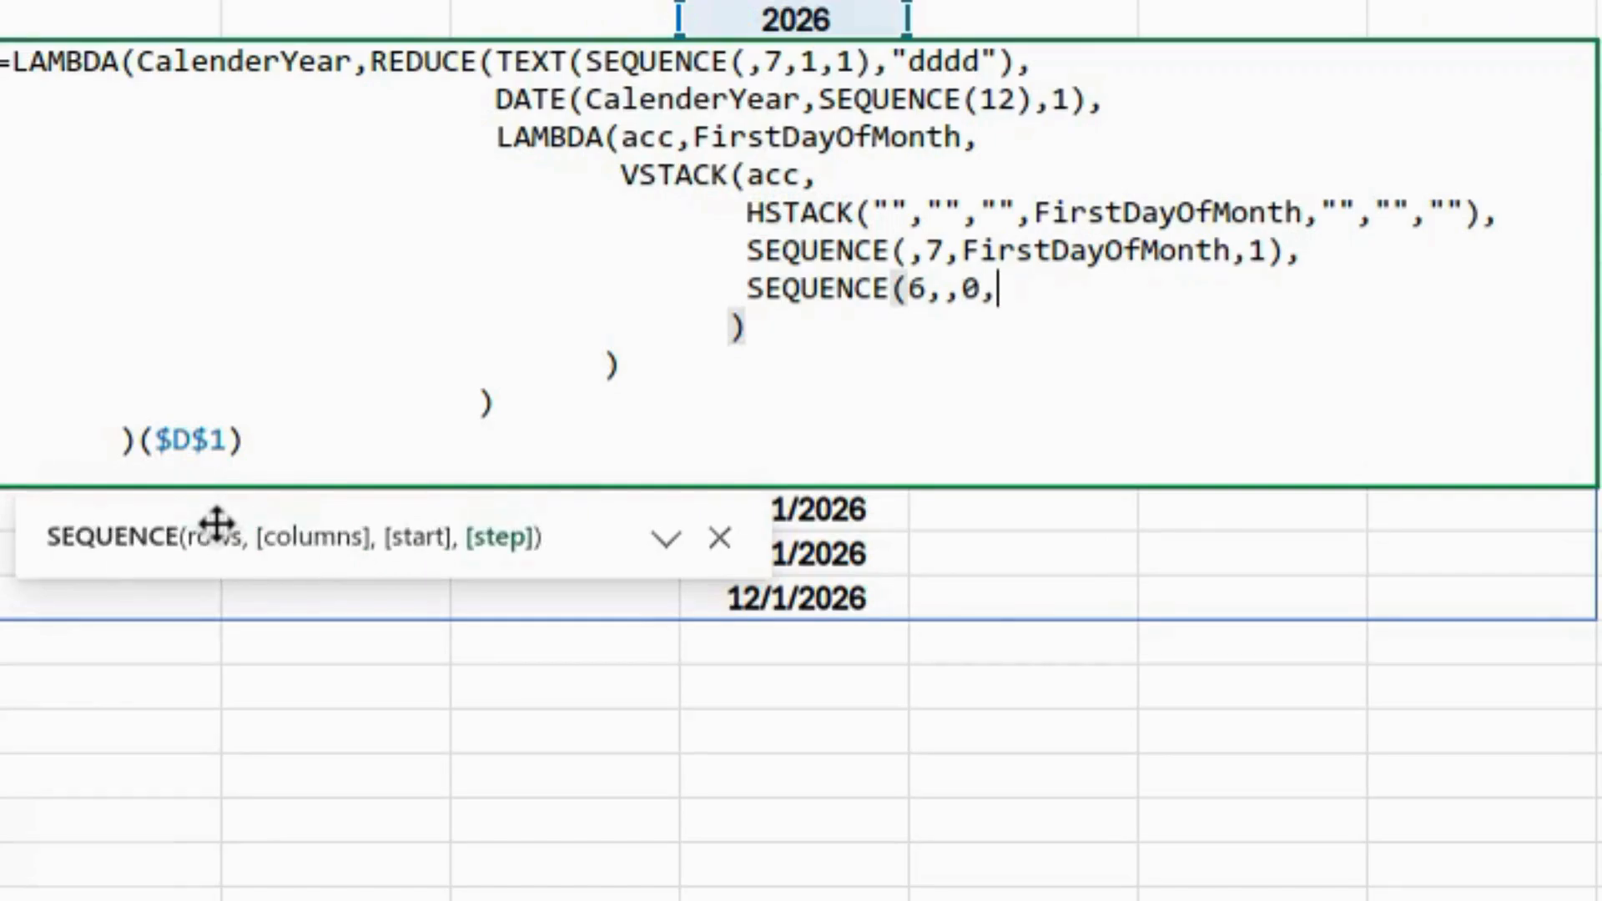
pyautogui.write('7')
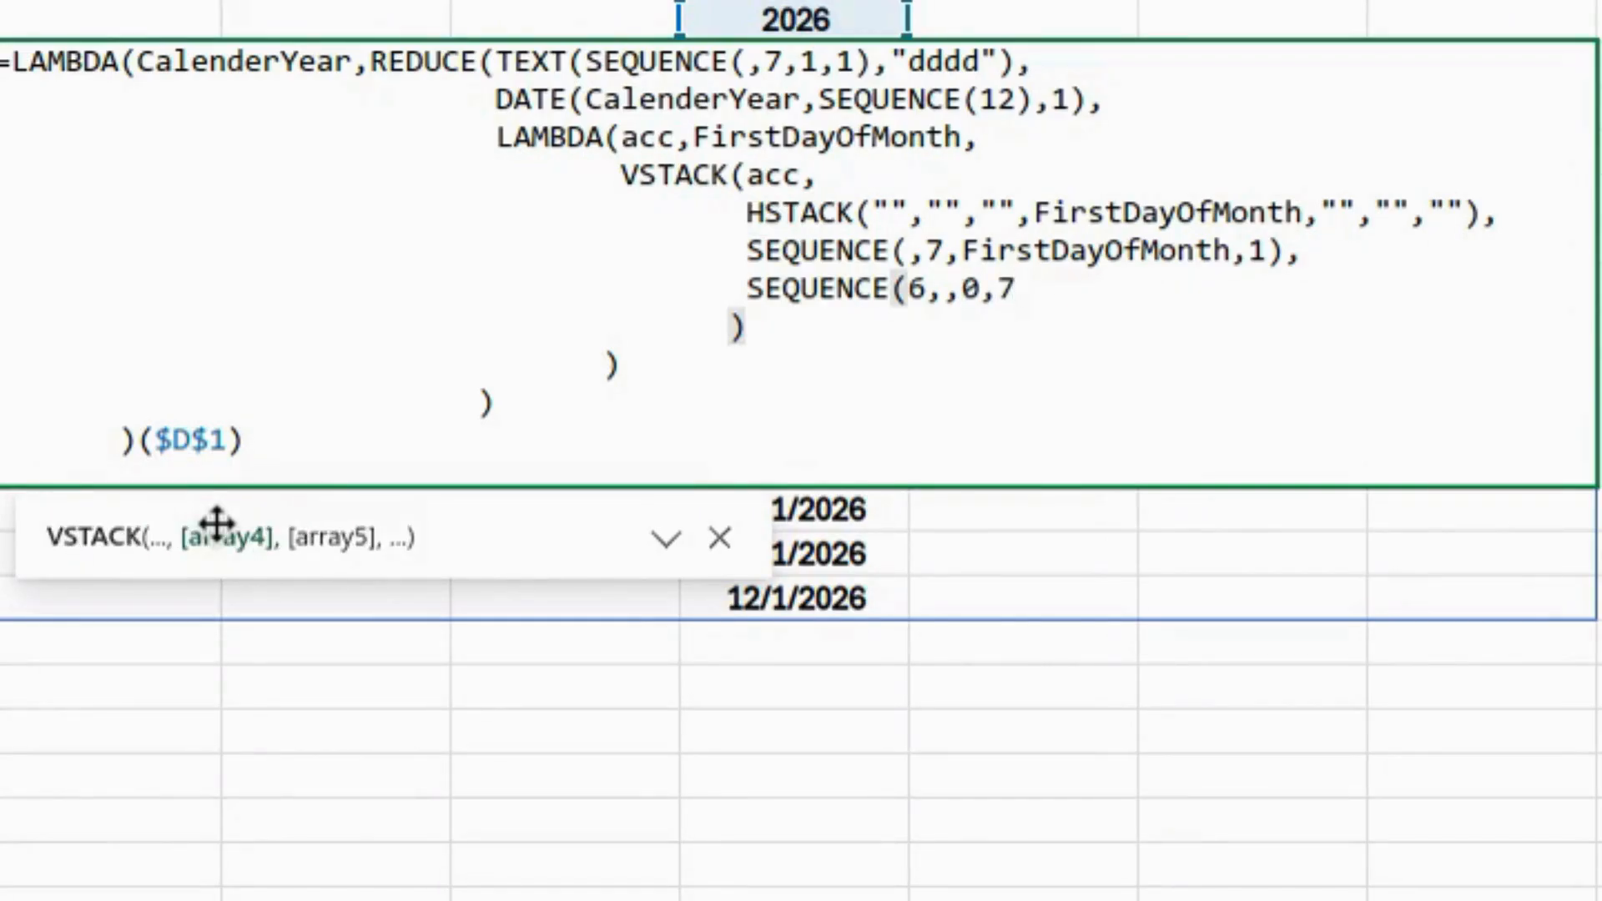
pyautogui.write(')')
pyautogui.press('Return')
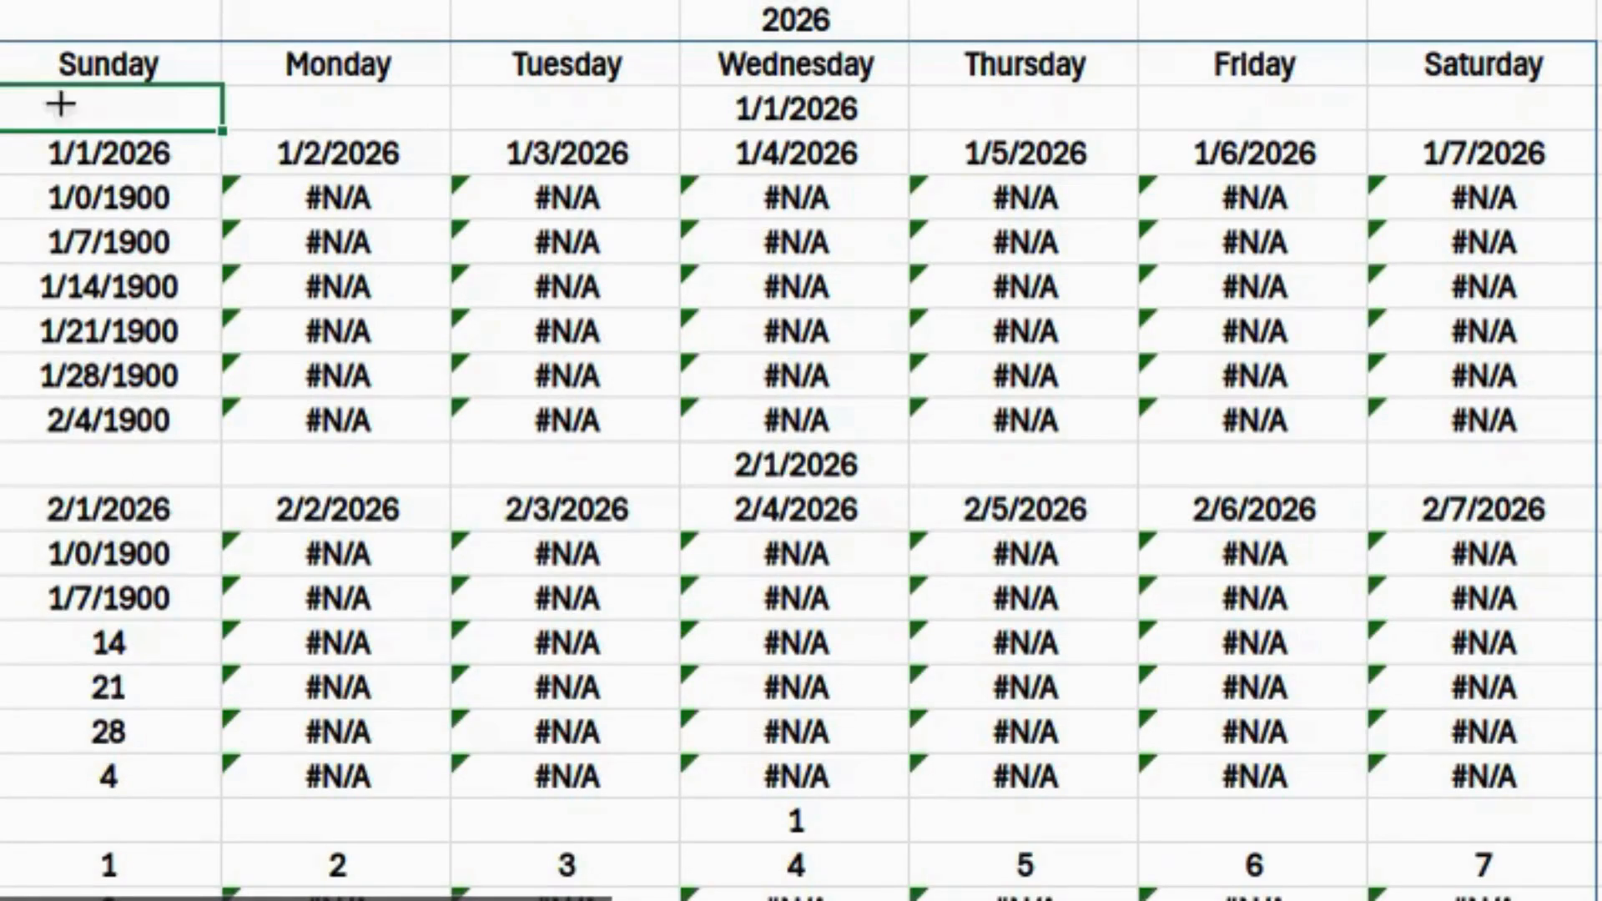
# - Inspect the odd 1/0/1900 values under January, then edit the formula in the Sunday header cell
pyautogui.click(1, 153)
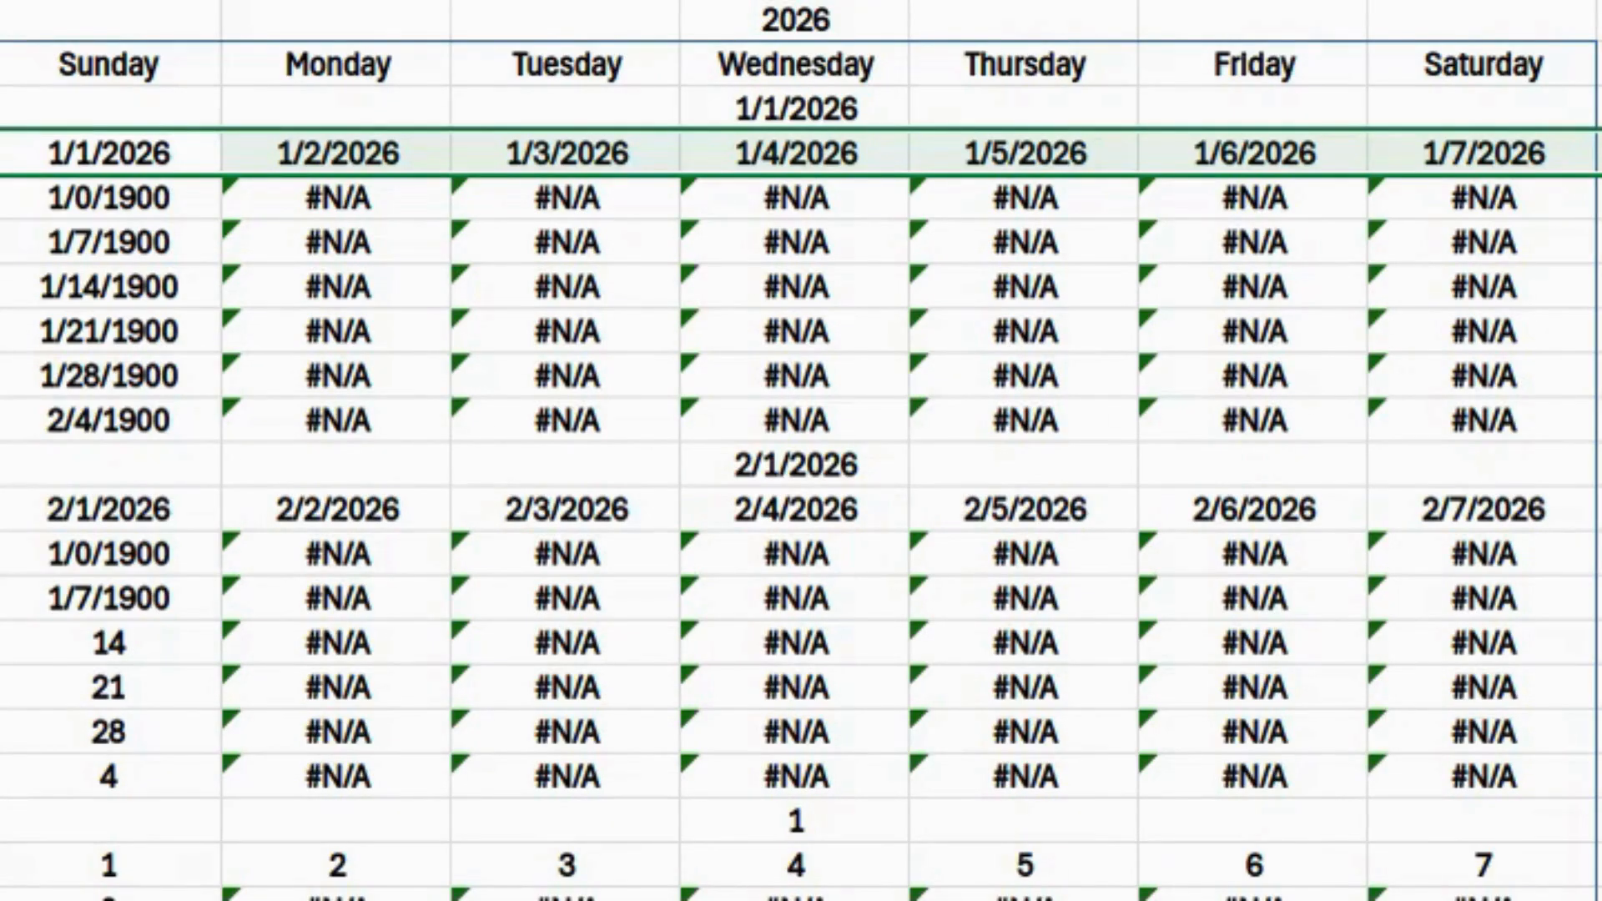
pyautogui.click(108, 198)
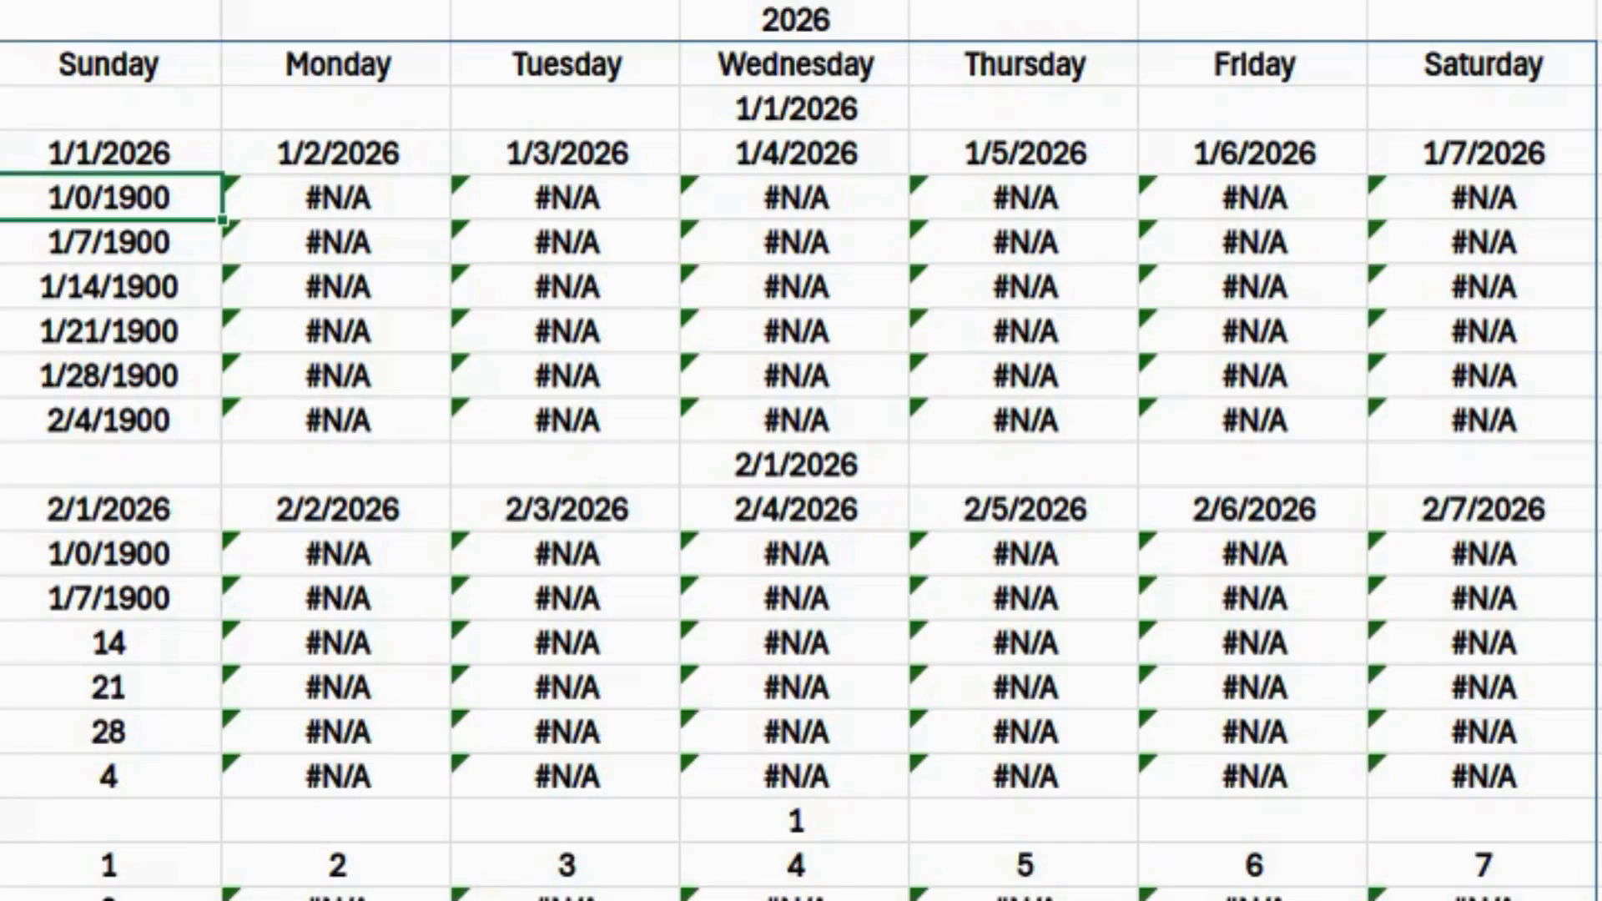
pyautogui.press('Down')
pyautogui.press('Down')
pyautogui.press('Down')
pyautogui.press('Down')
pyautogui.press('Down')
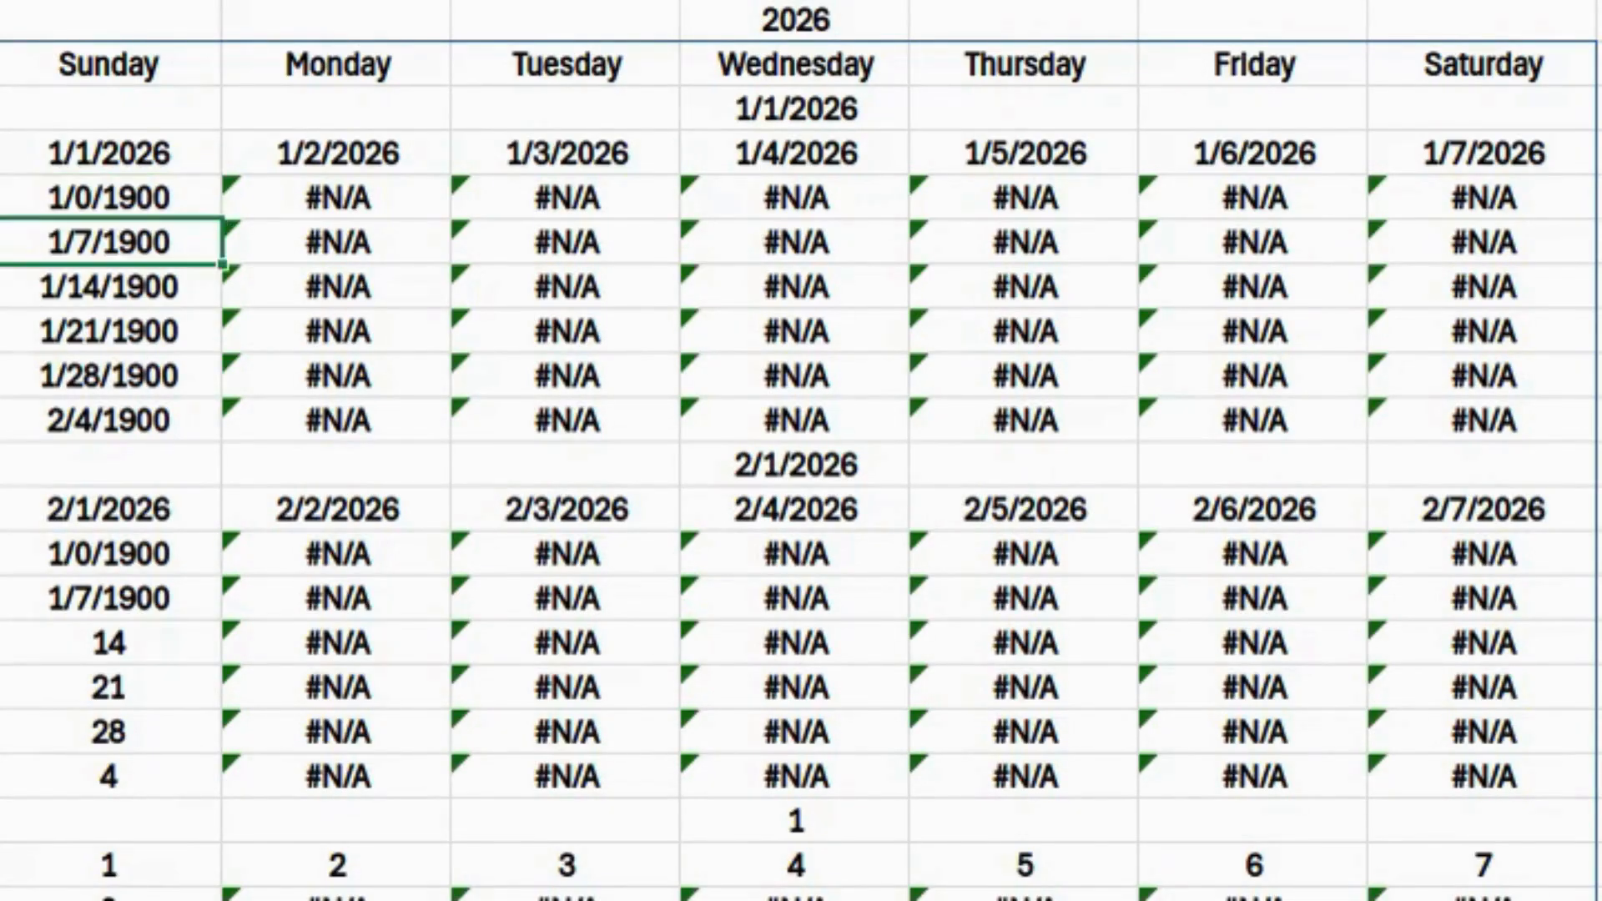
pyautogui.press('Up')
pyautogui.press('Up')
pyautogui.press('Up')
pyautogui.press('Up')
pyautogui.press('Up')
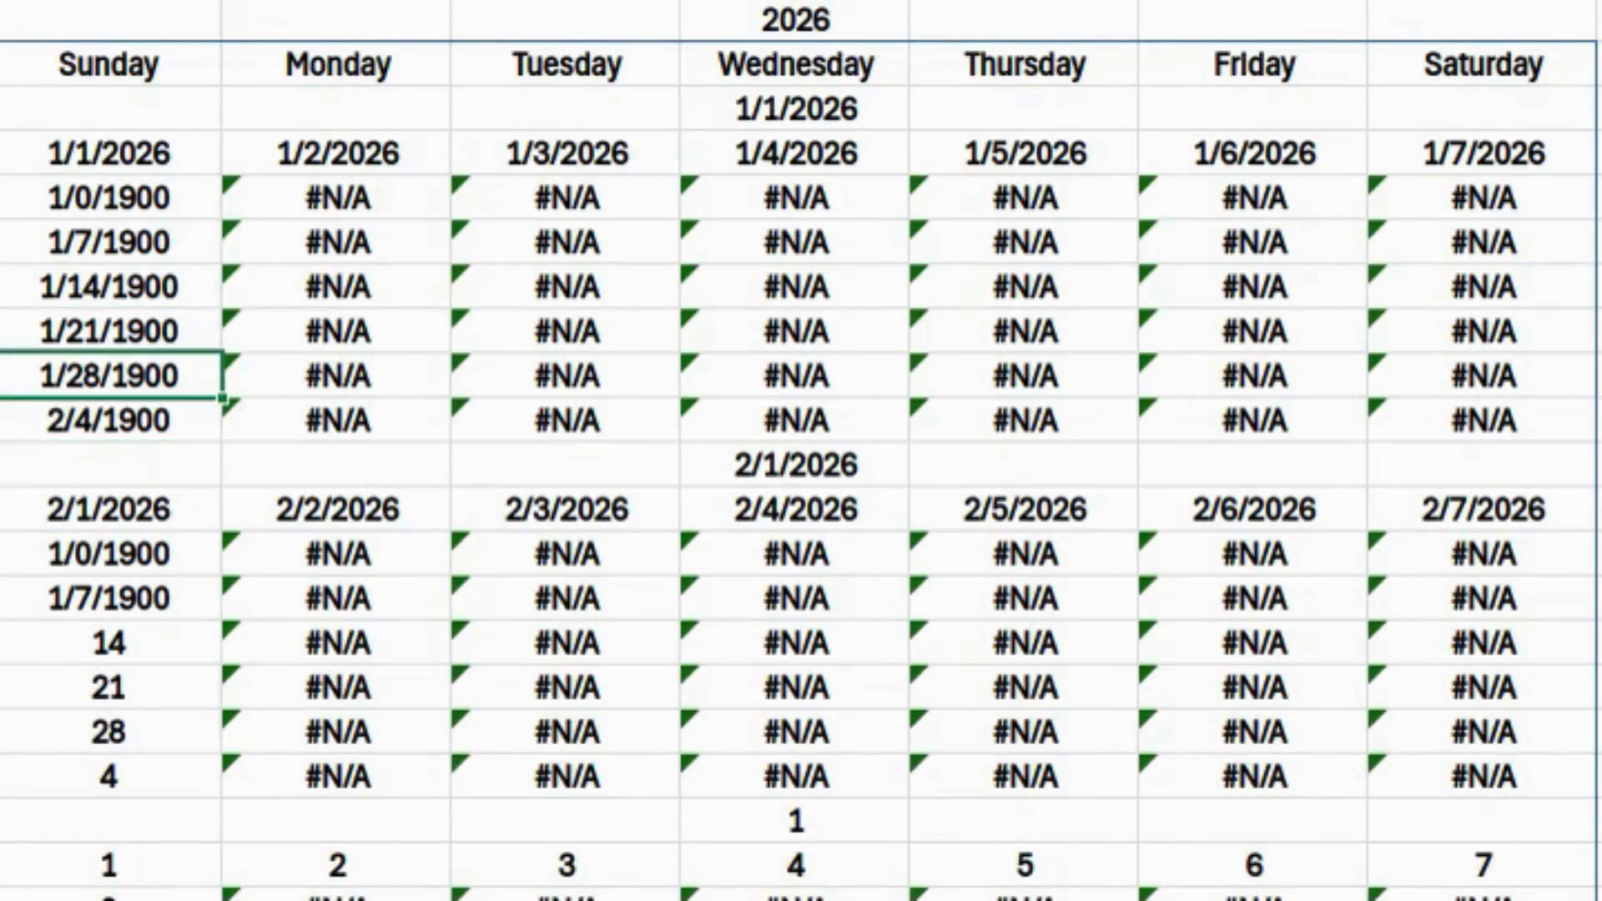
pyautogui.press('Down')
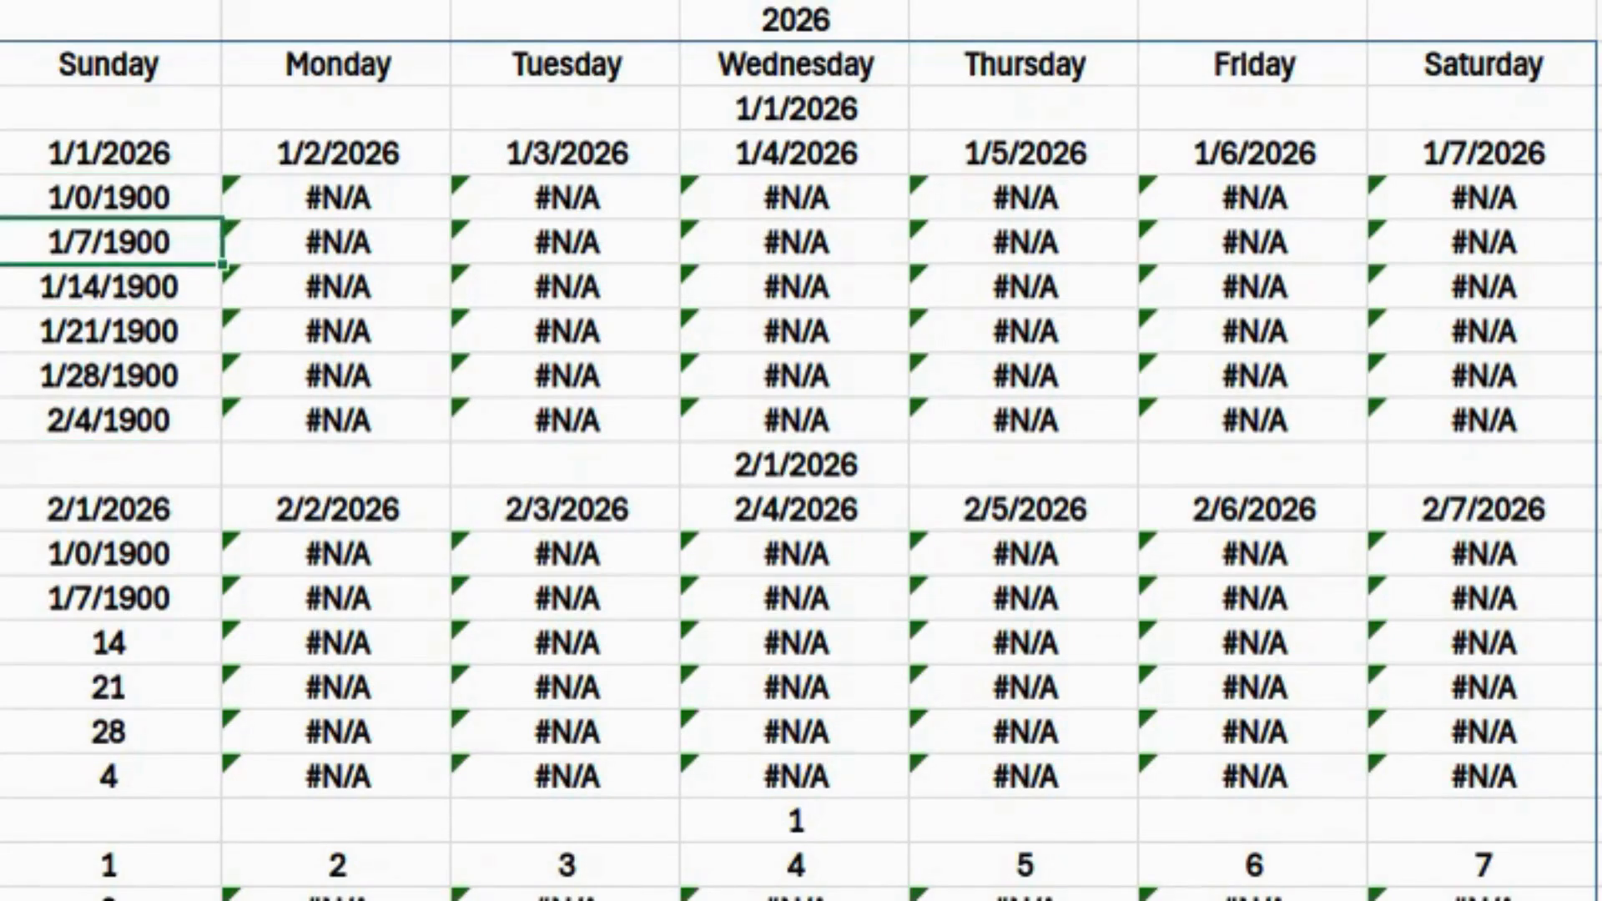
pyautogui.click(129, 63)
pyautogui.press('F2')
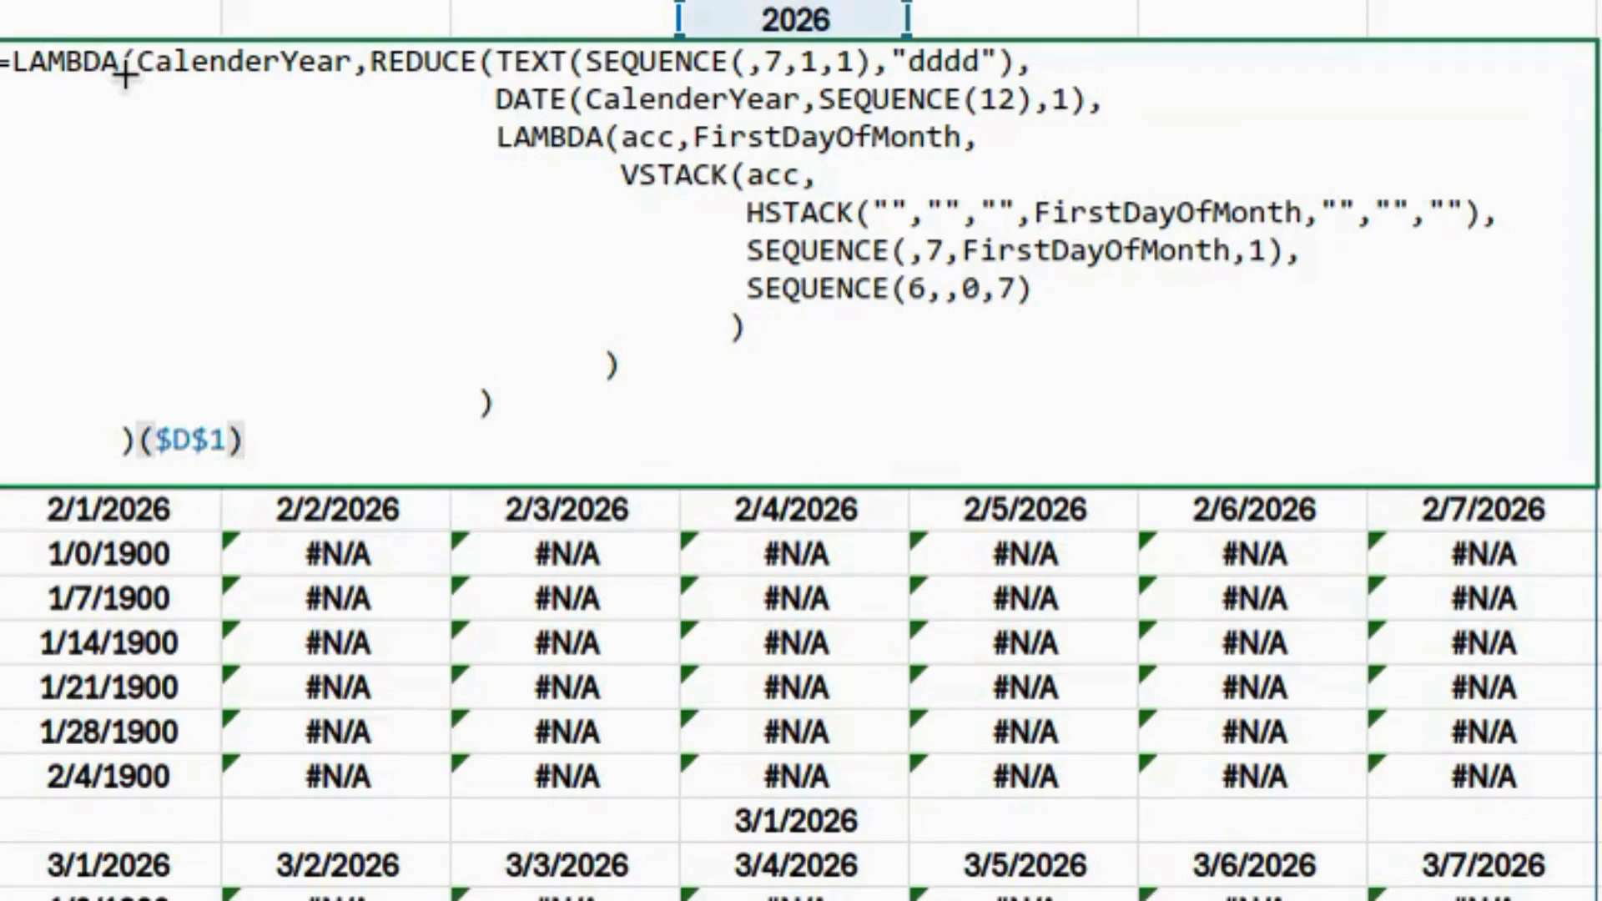
# - Replace the comma between the two SEQUENCE calls with + and review the filled calendar
pyautogui.doubleClick(1291, 250)
pyautogui.write('+SEQUENCE(6')
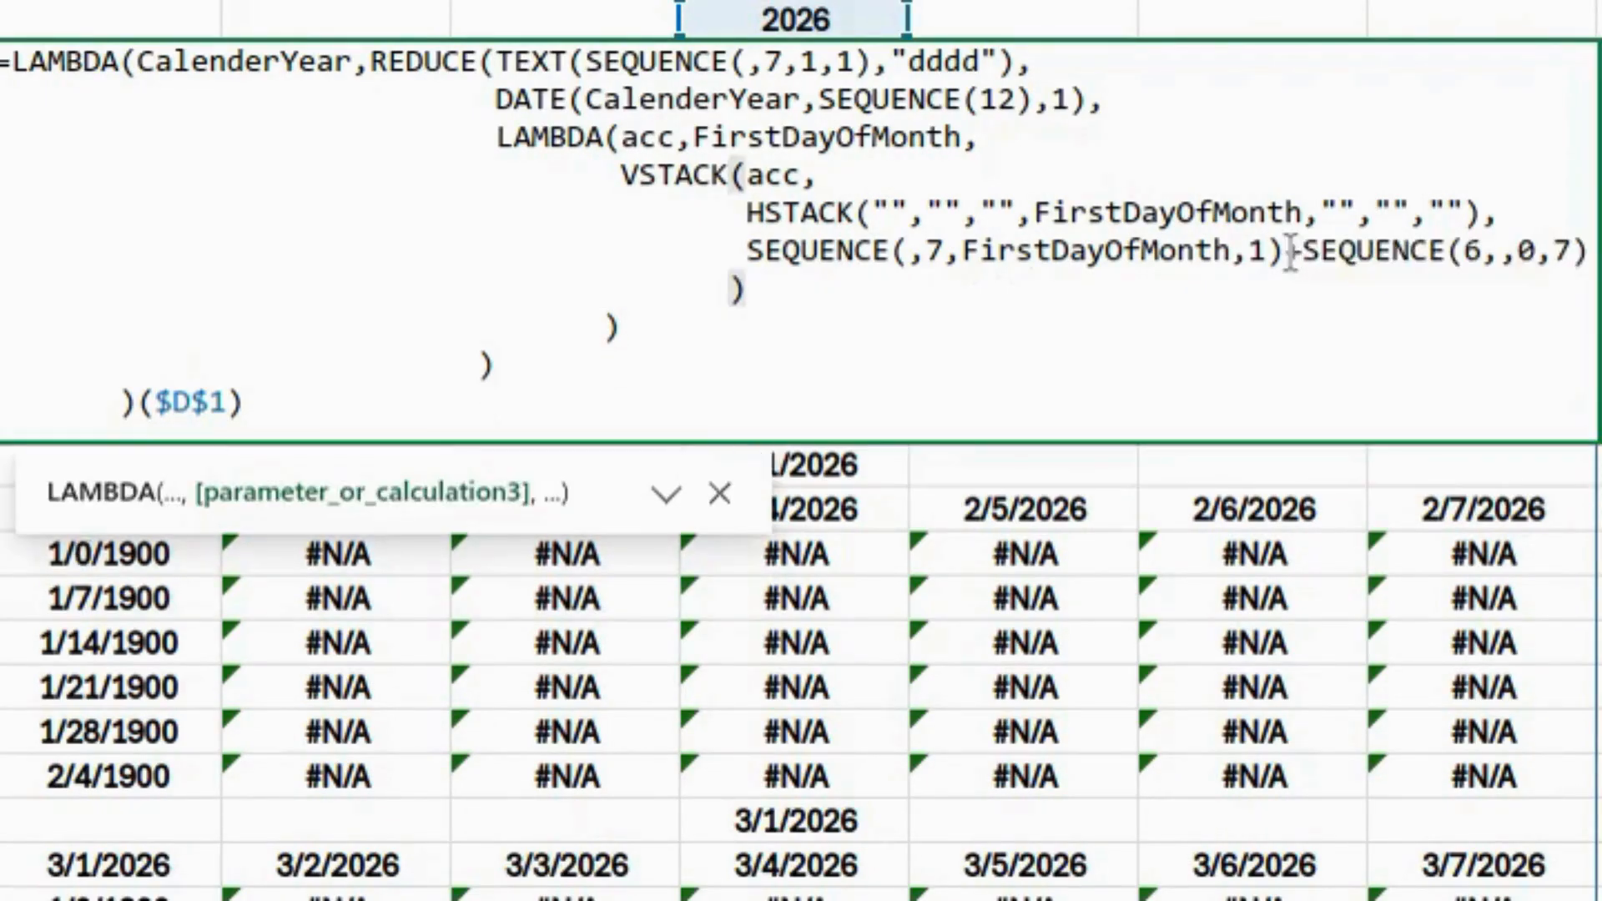
pyautogui.press('Return')
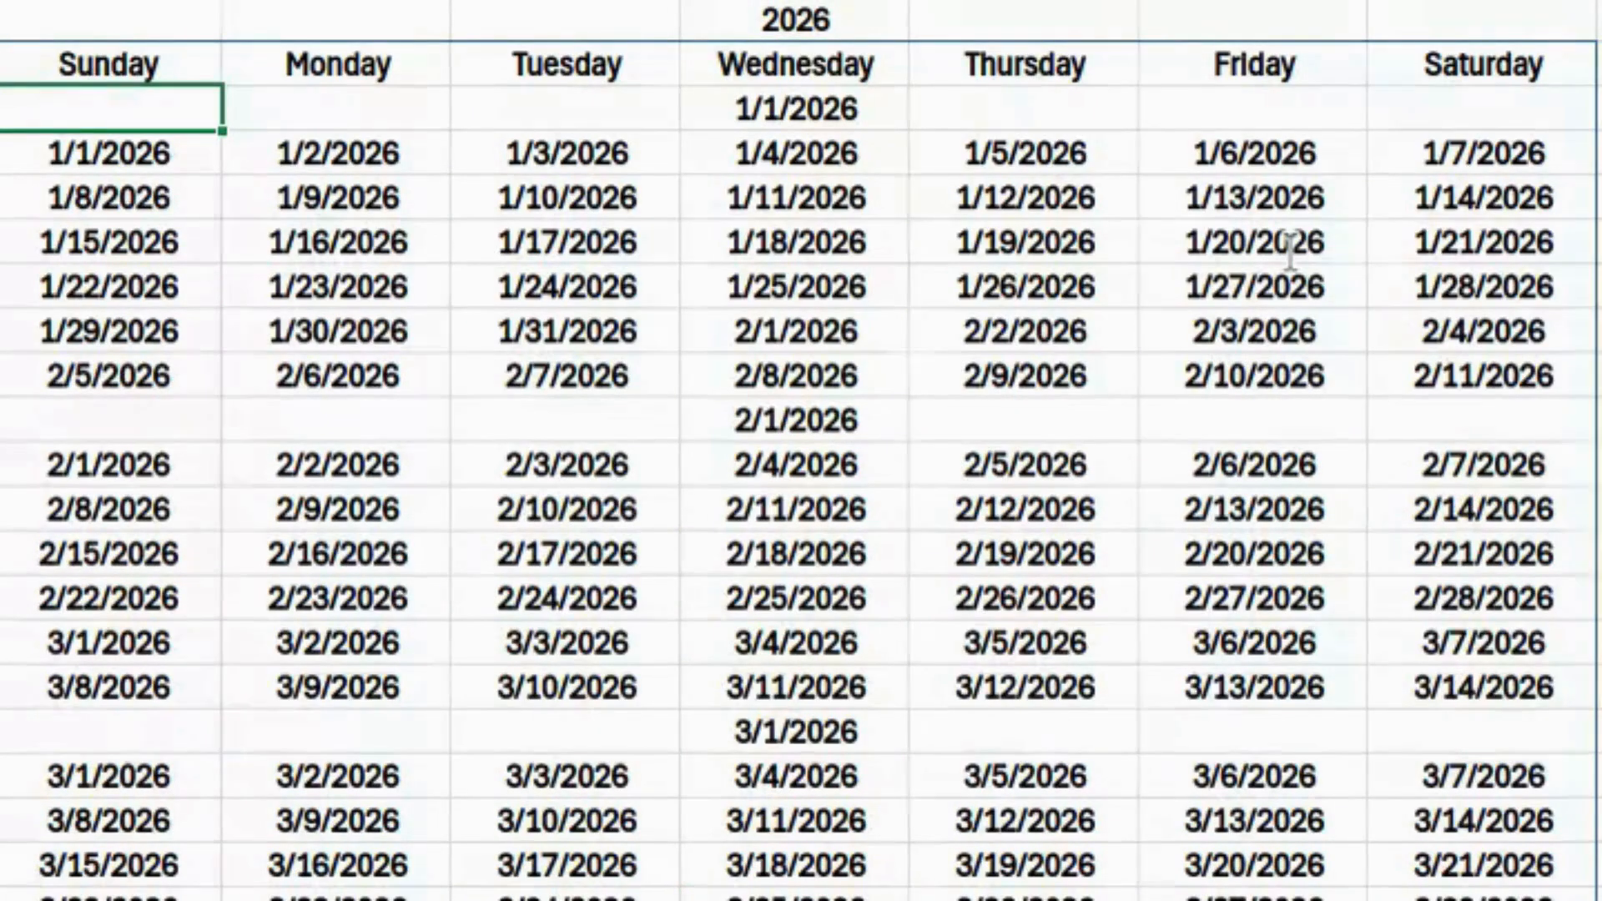
pyautogui.scroll(-19, 1291, 251)
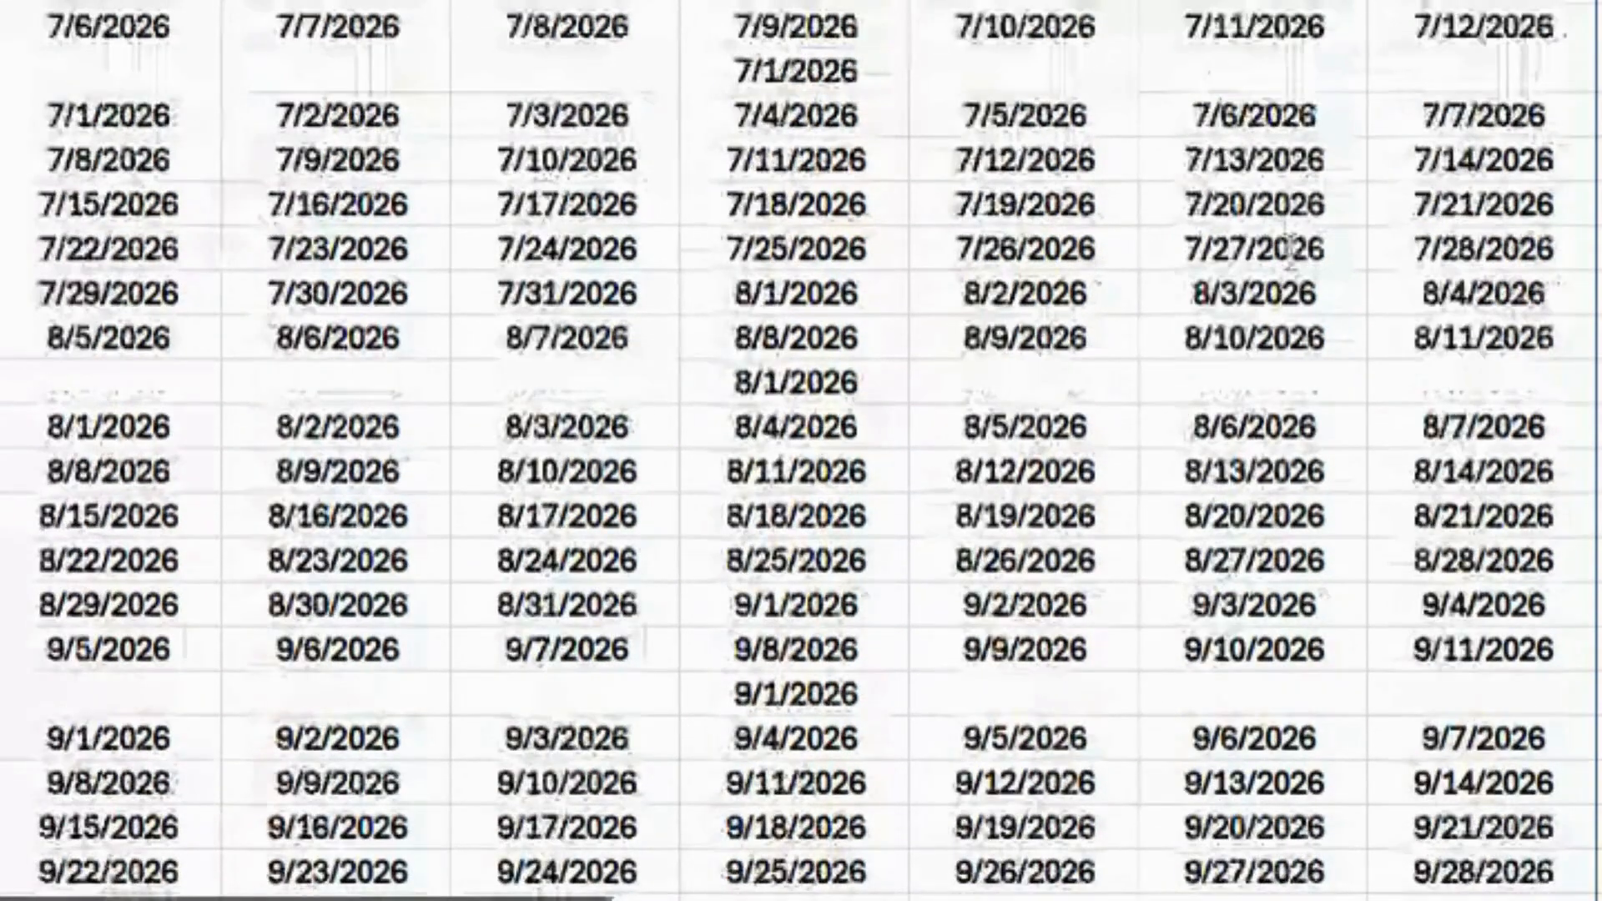
pyautogui.scroll(-6, 1291, 250)
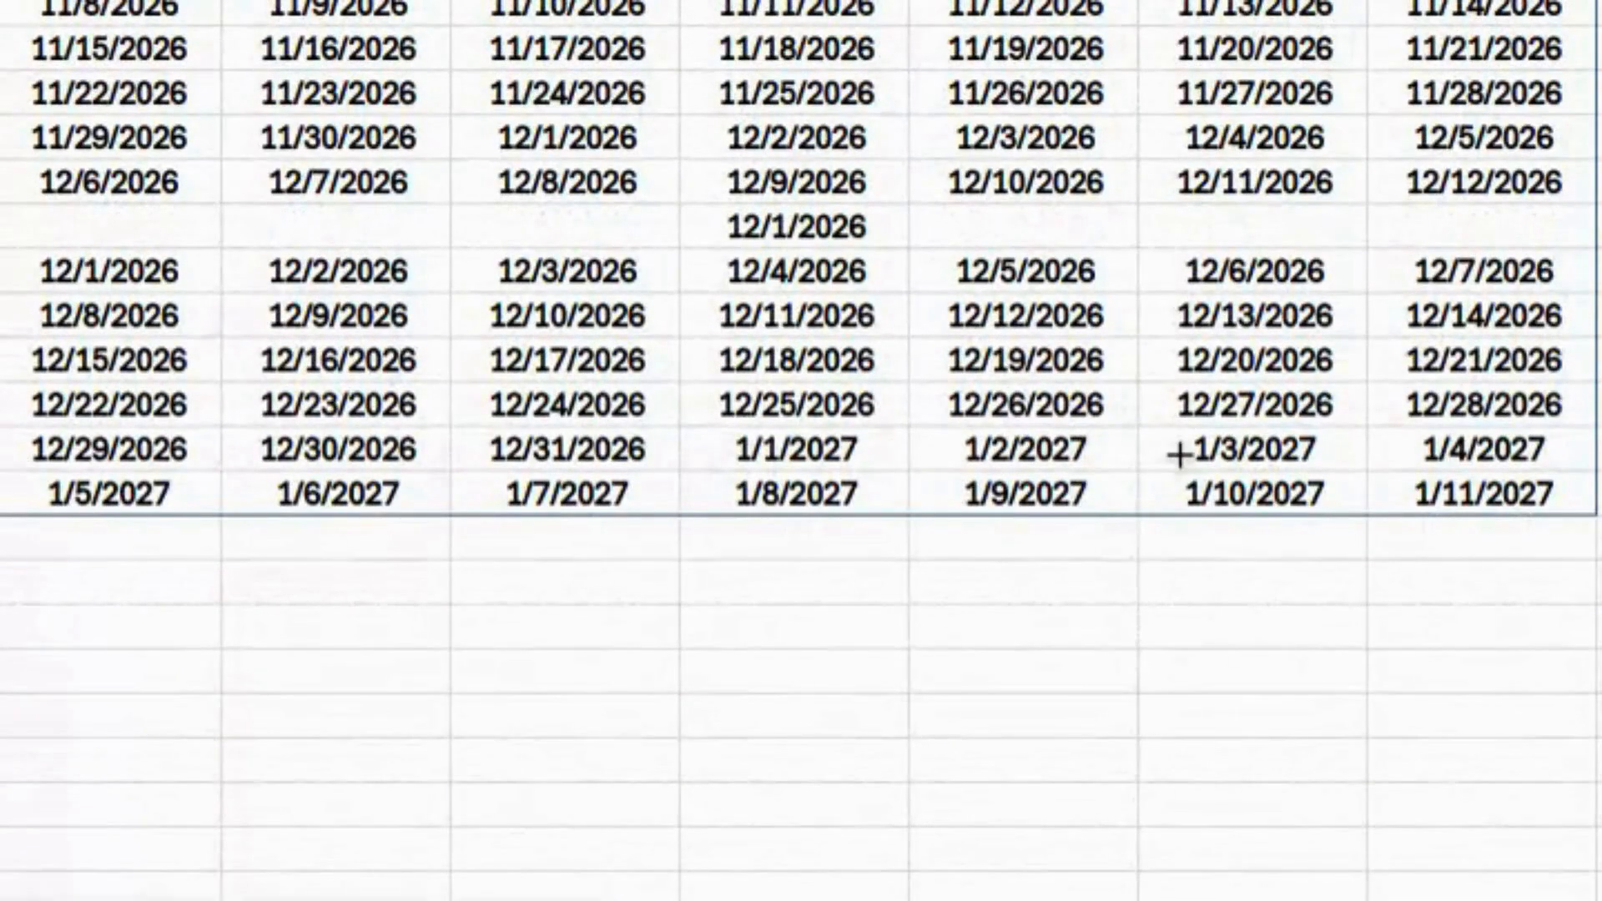
pyautogui.scroll(20, 635, 452)
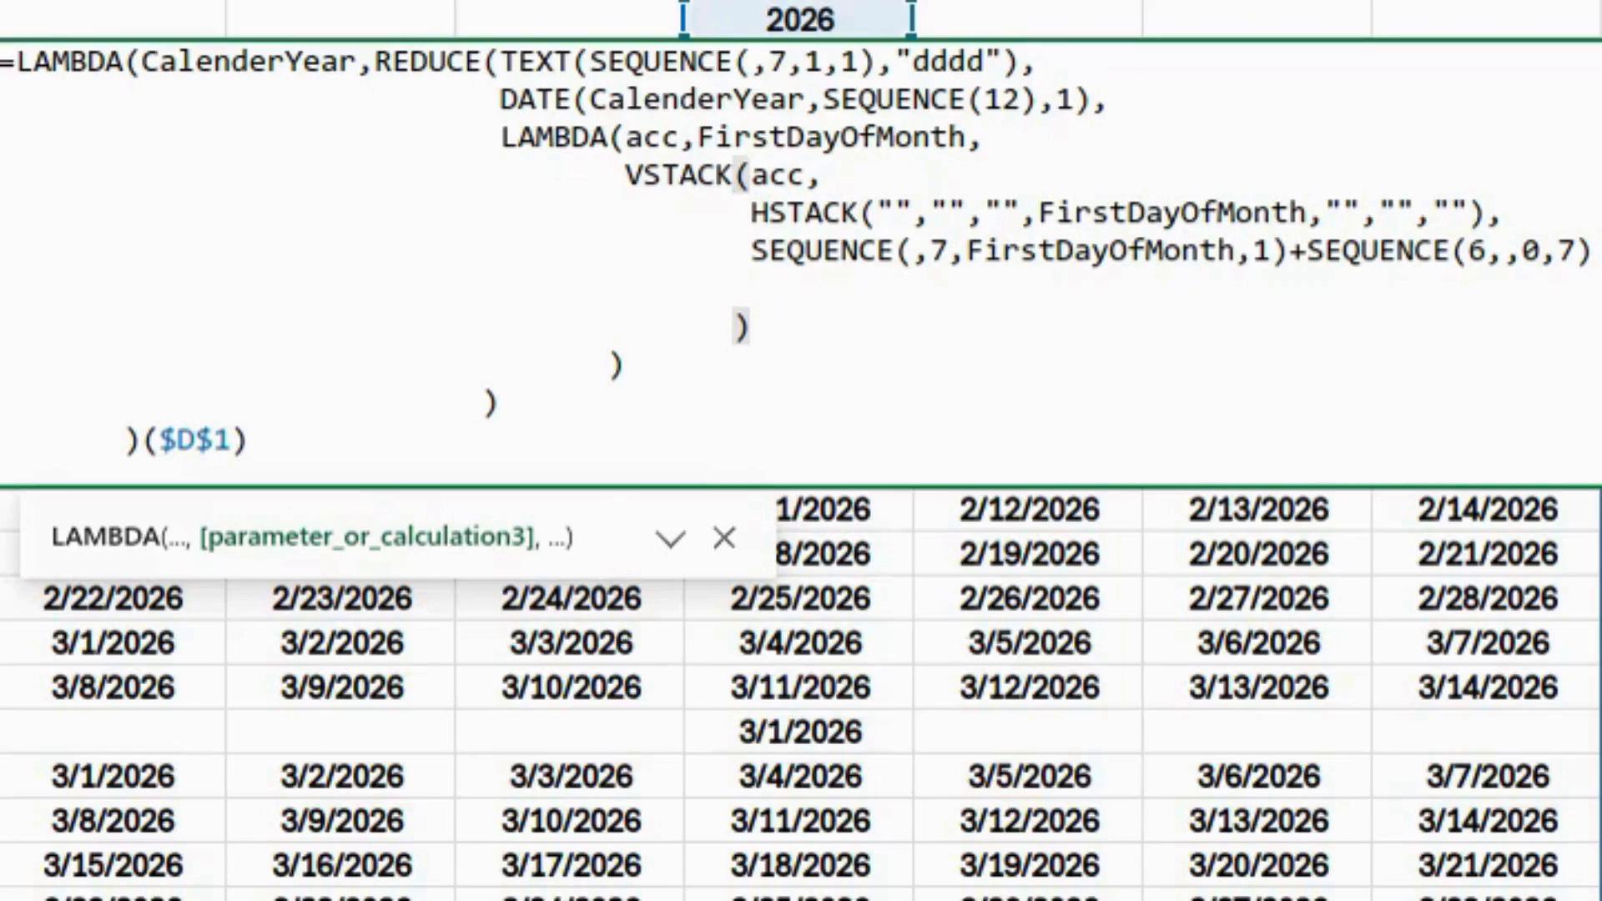
# - Type WEEKDAY(FirstDayOfMonth,1)-1 after the SEQUENCE sum
pyautogui.write('weekday')
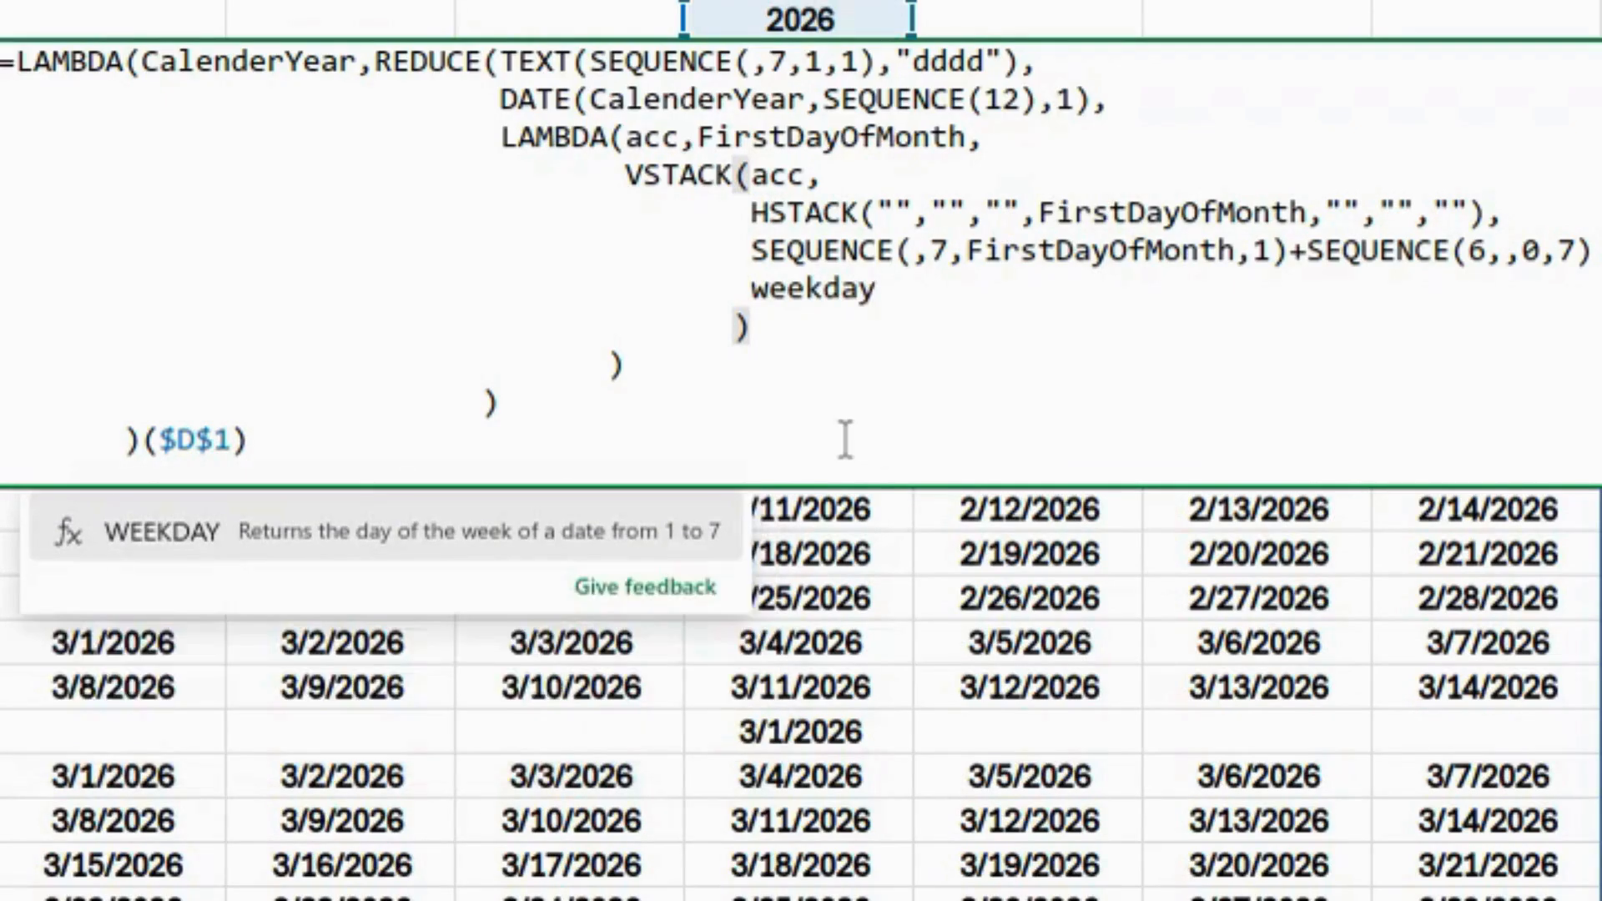
pyautogui.press('Tab')
pyautogui.write('fir')
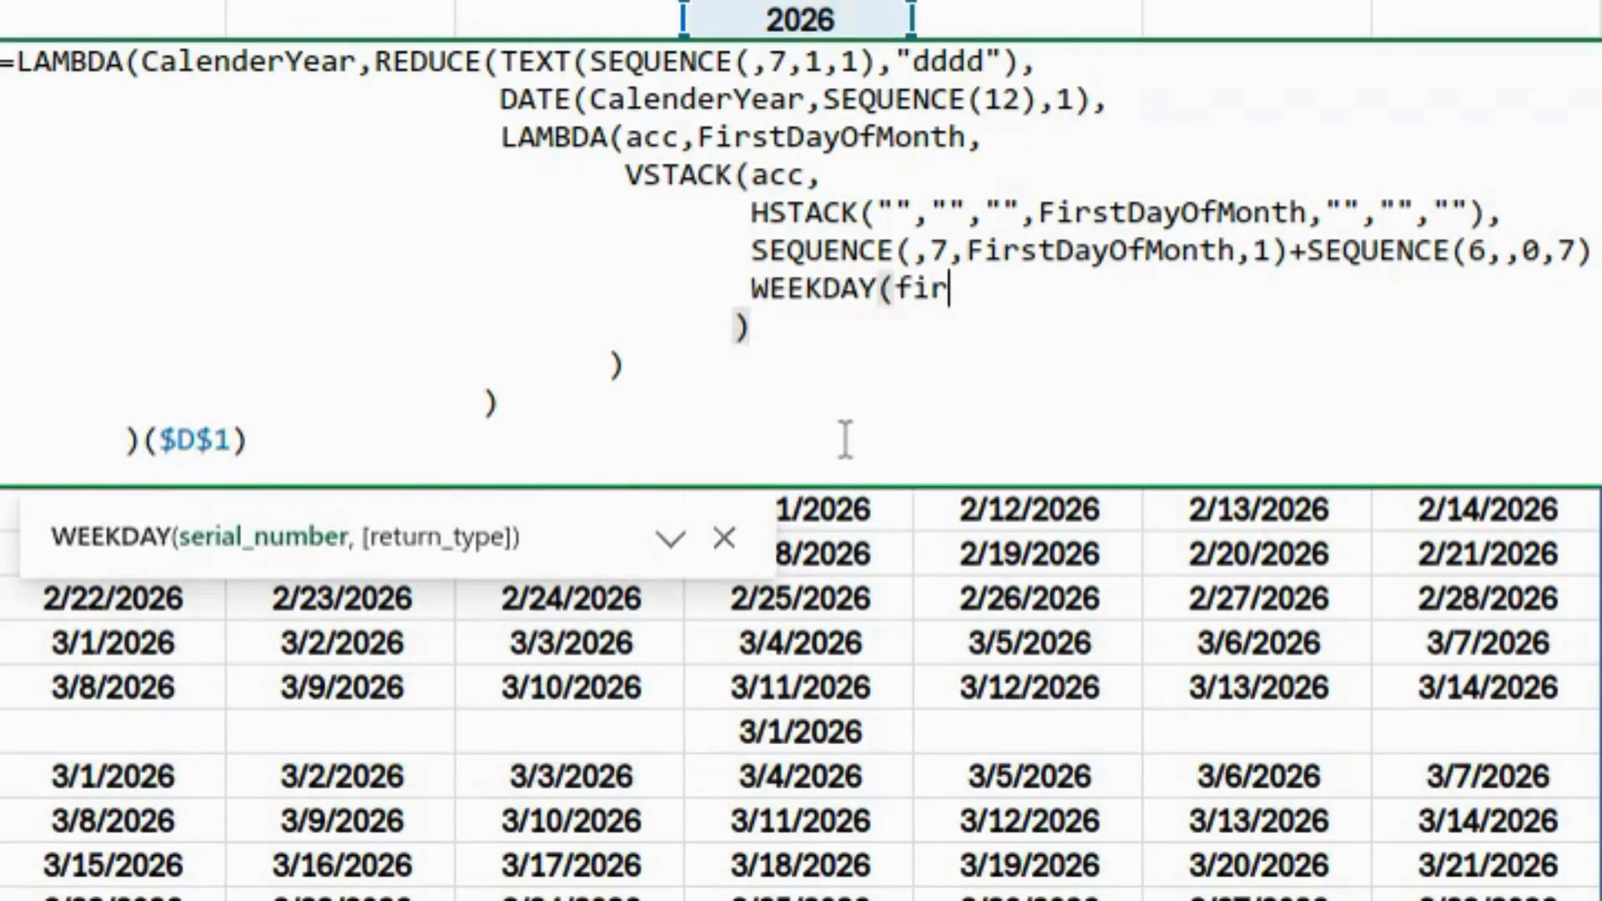
pyautogui.write('st')
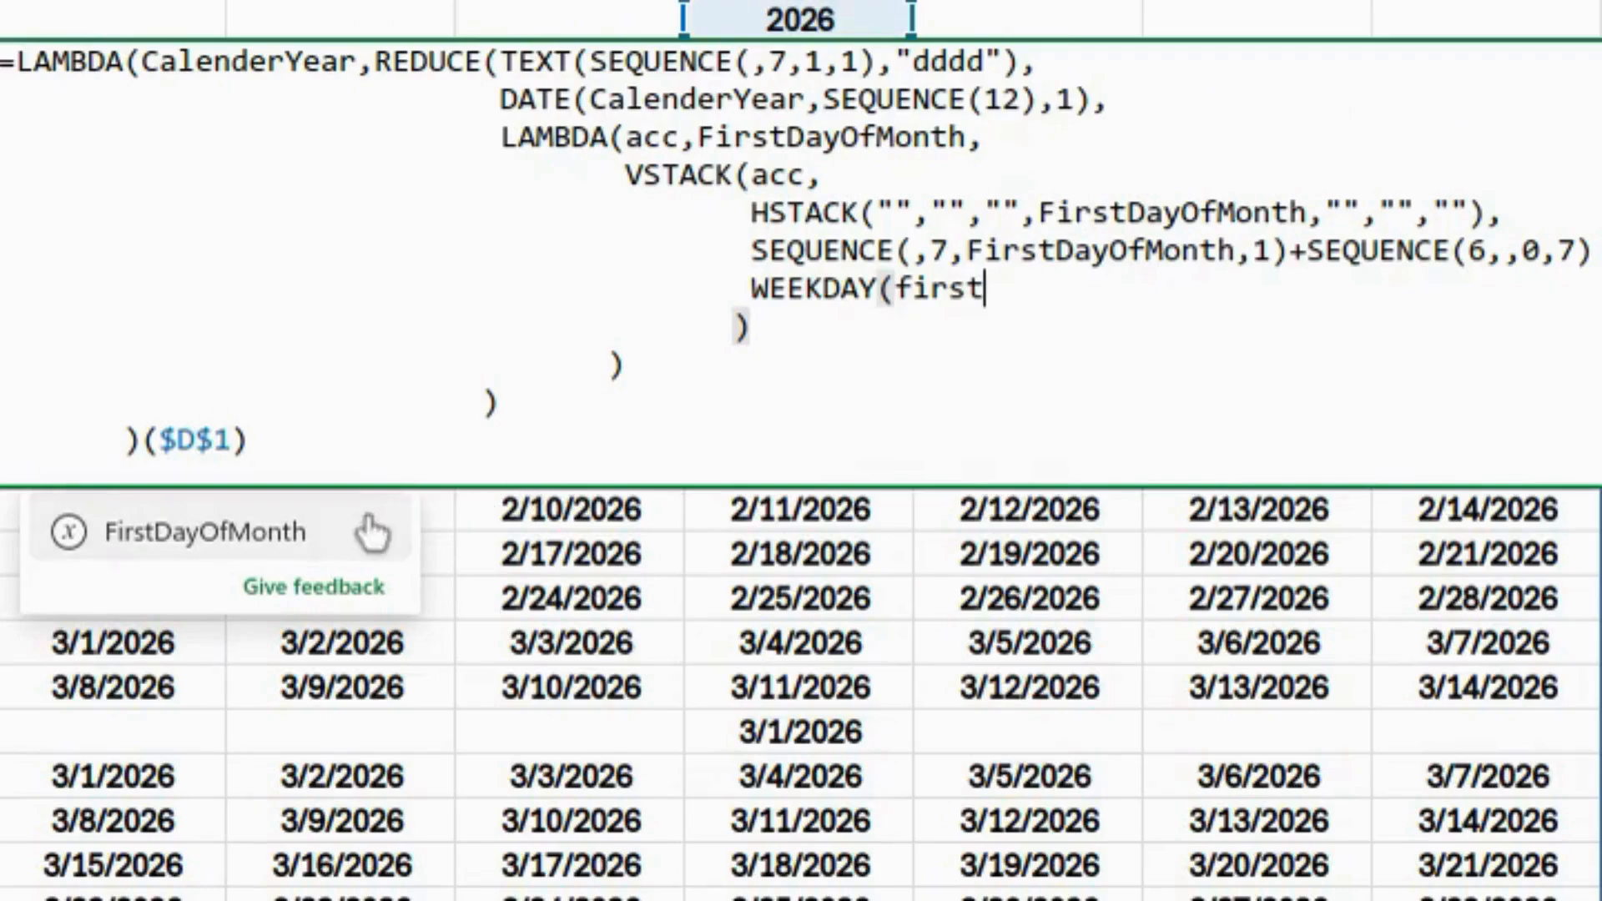
pyautogui.click(279, 534)
pyautogui.write(',')
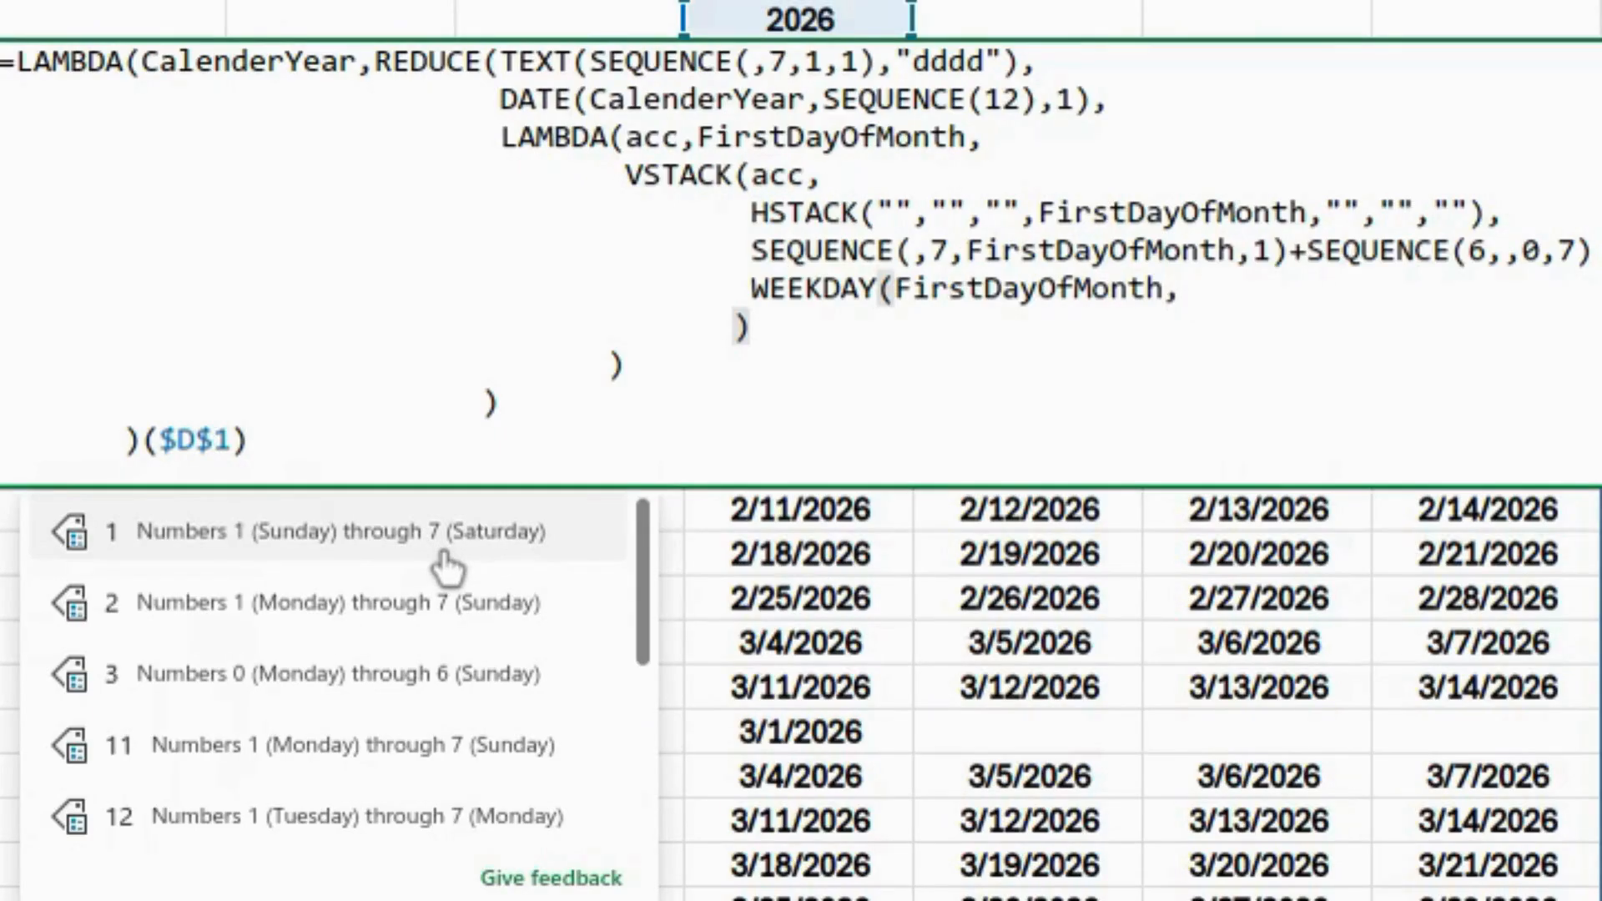
pyautogui.write('1')
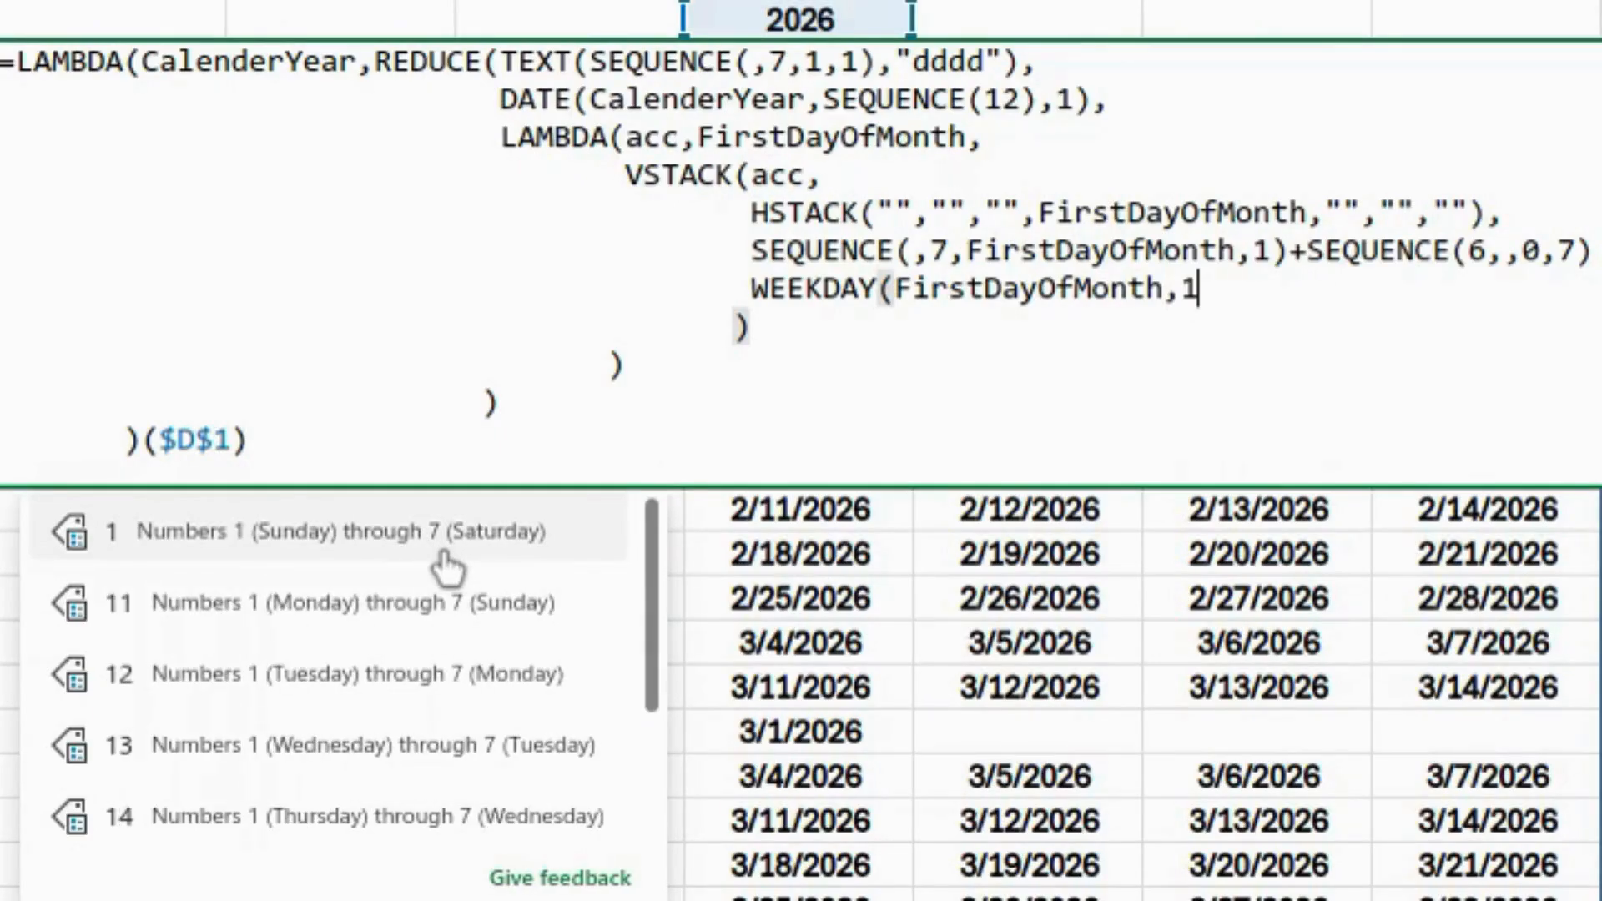
pyautogui.write(')-1')
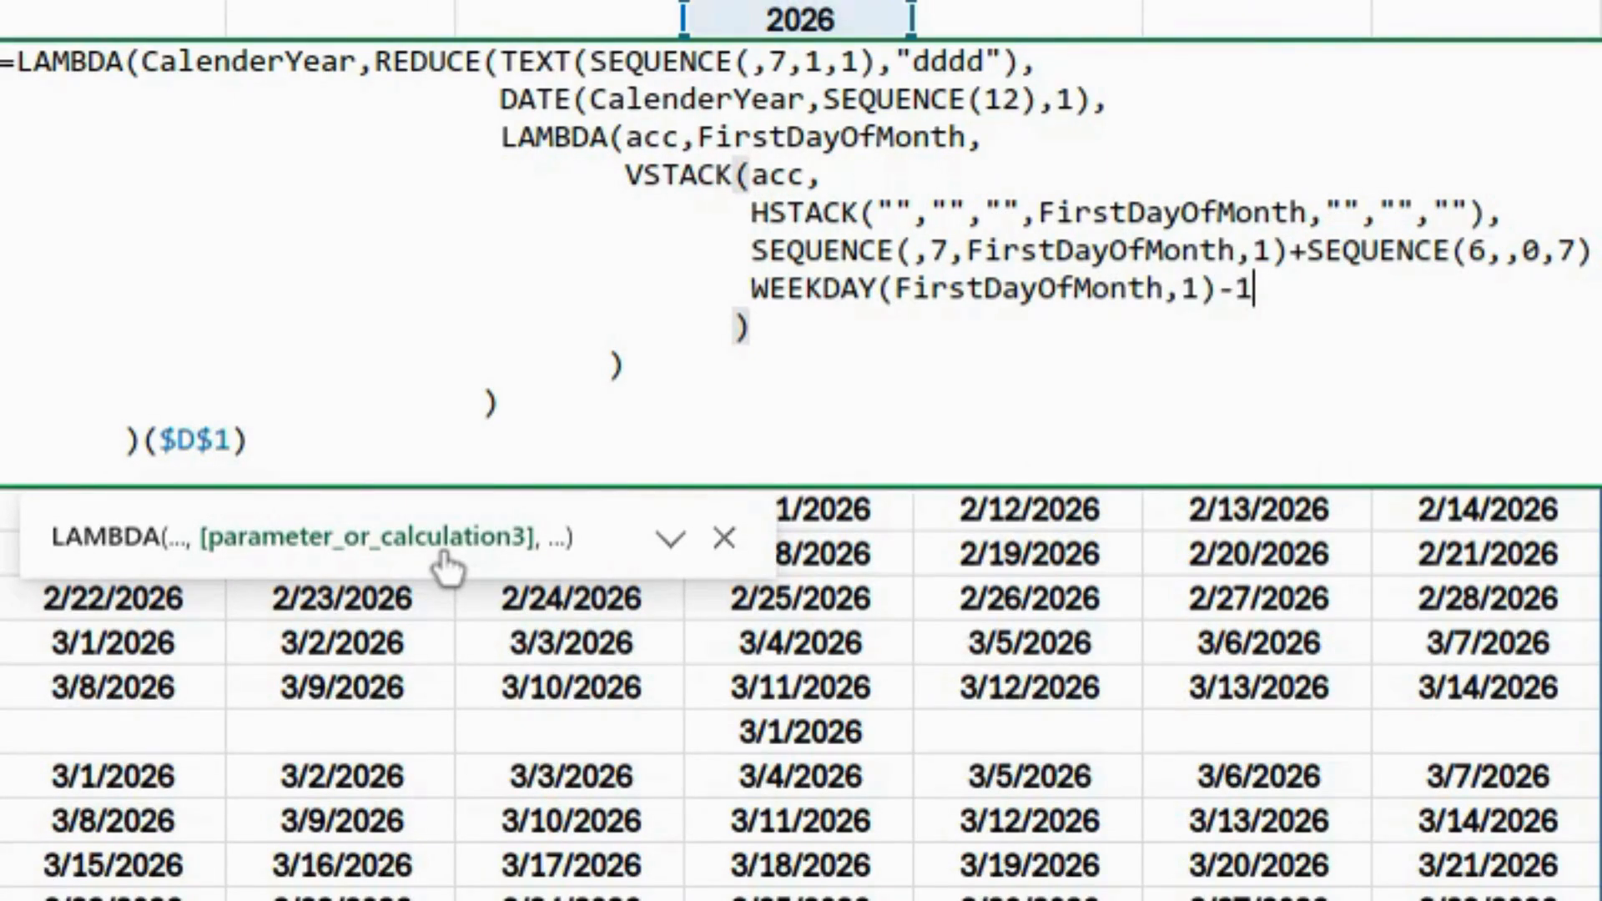
pyautogui.write(')')
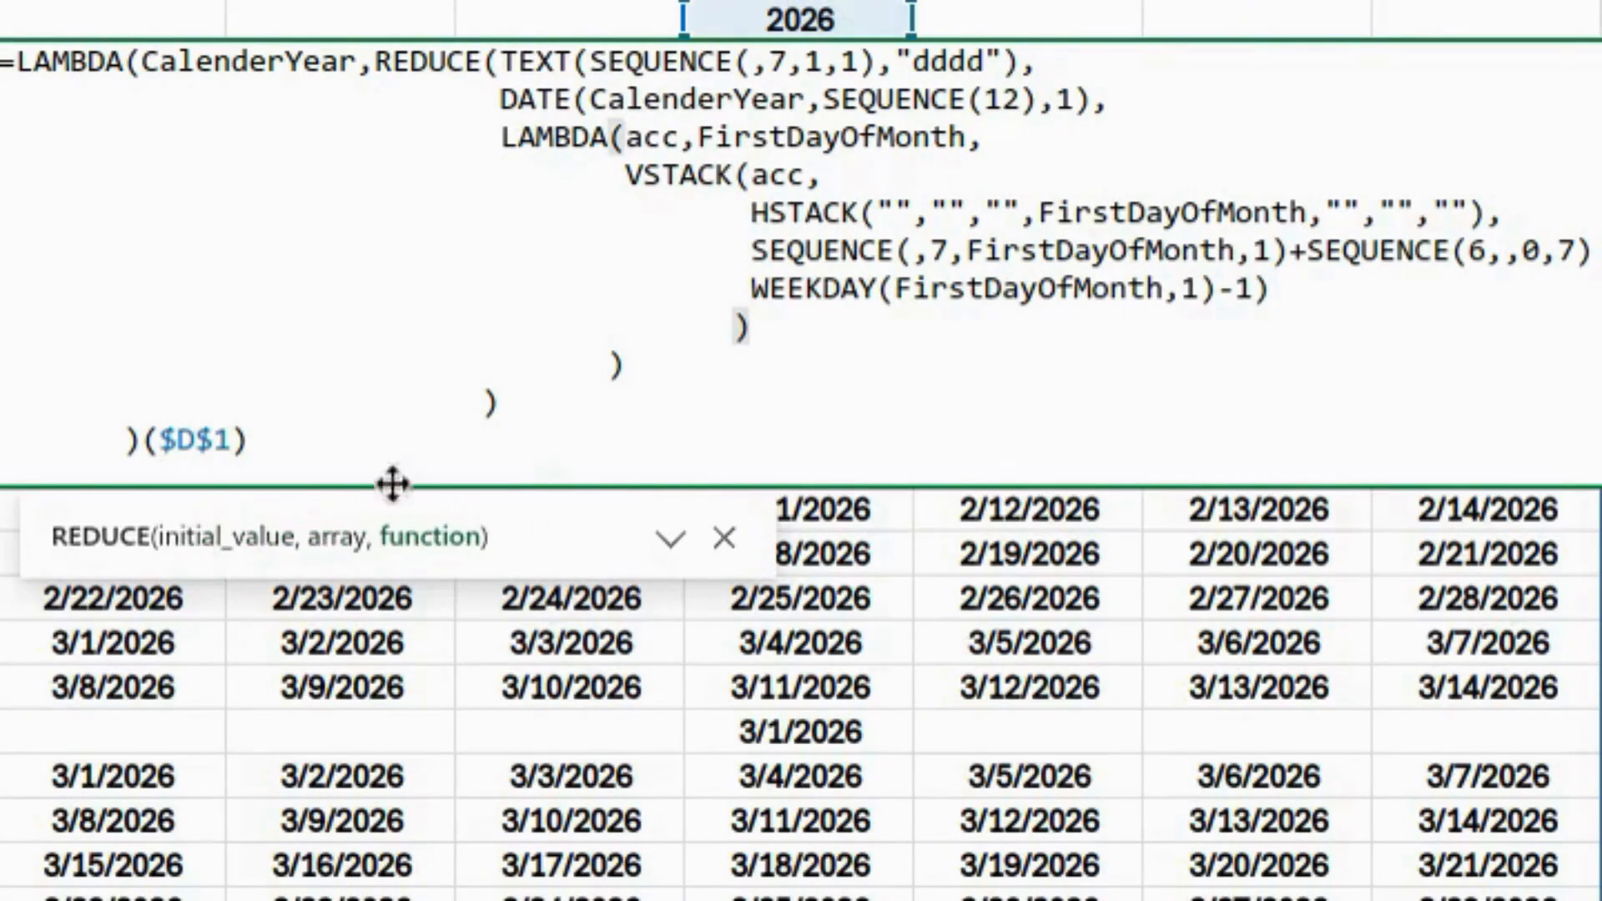
# - Bracket and subtract the term so the formula ends with -(WEEKDAY(FirstDayOfMonth,1)-1)
pyautogui.click(751, 288)
pyautogui.write('(')
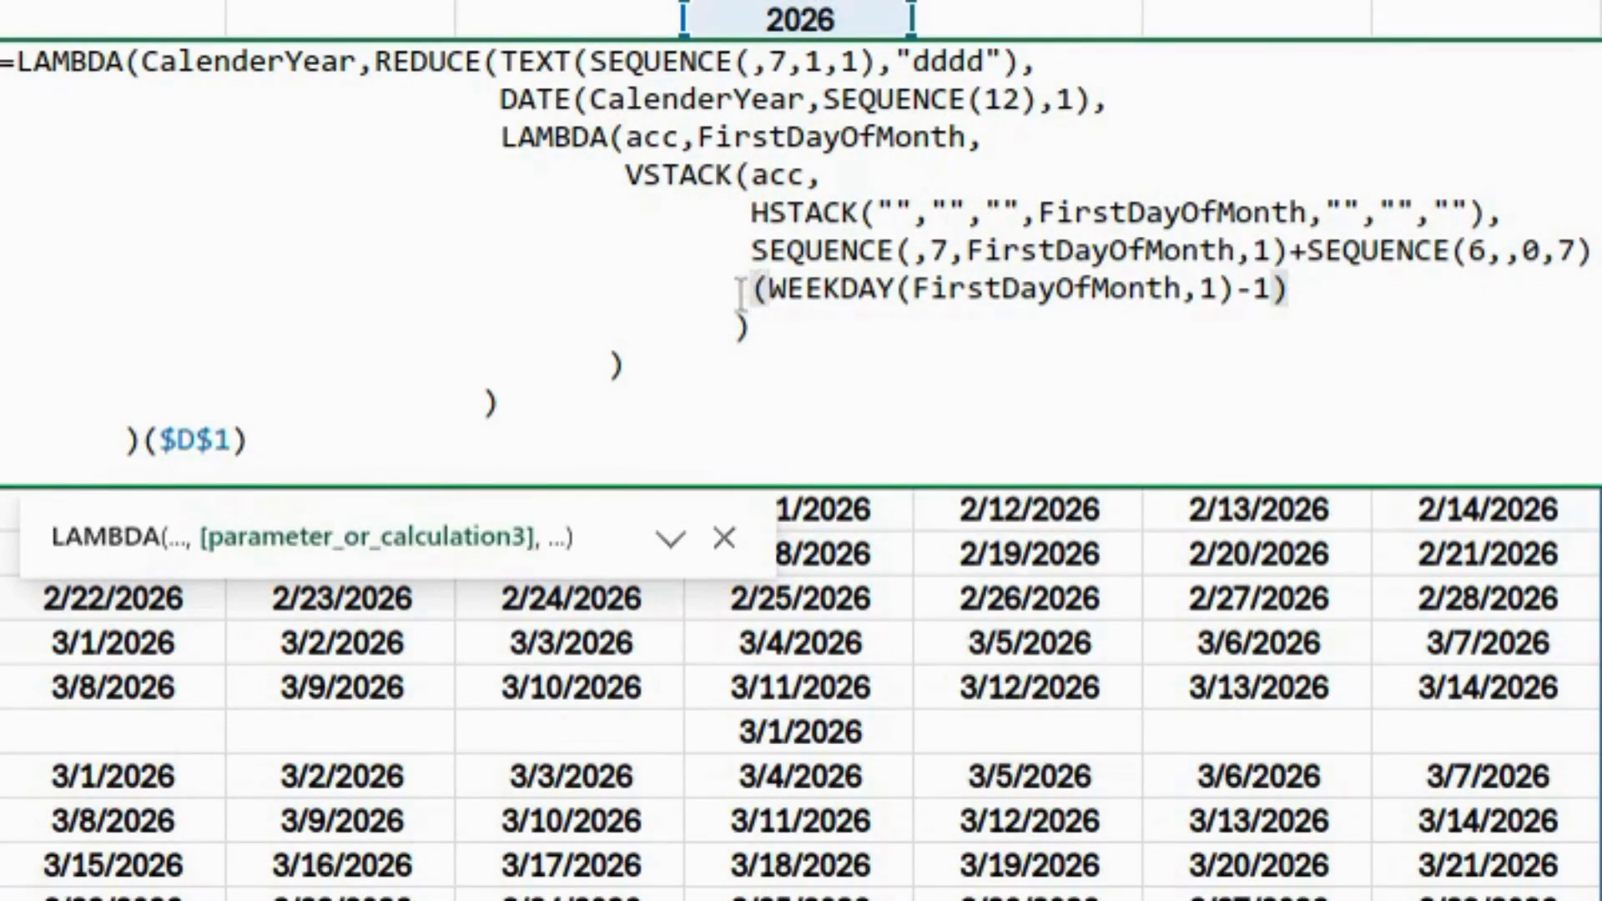
pyautogui.click(749, 288)
pyautogui.write('-')
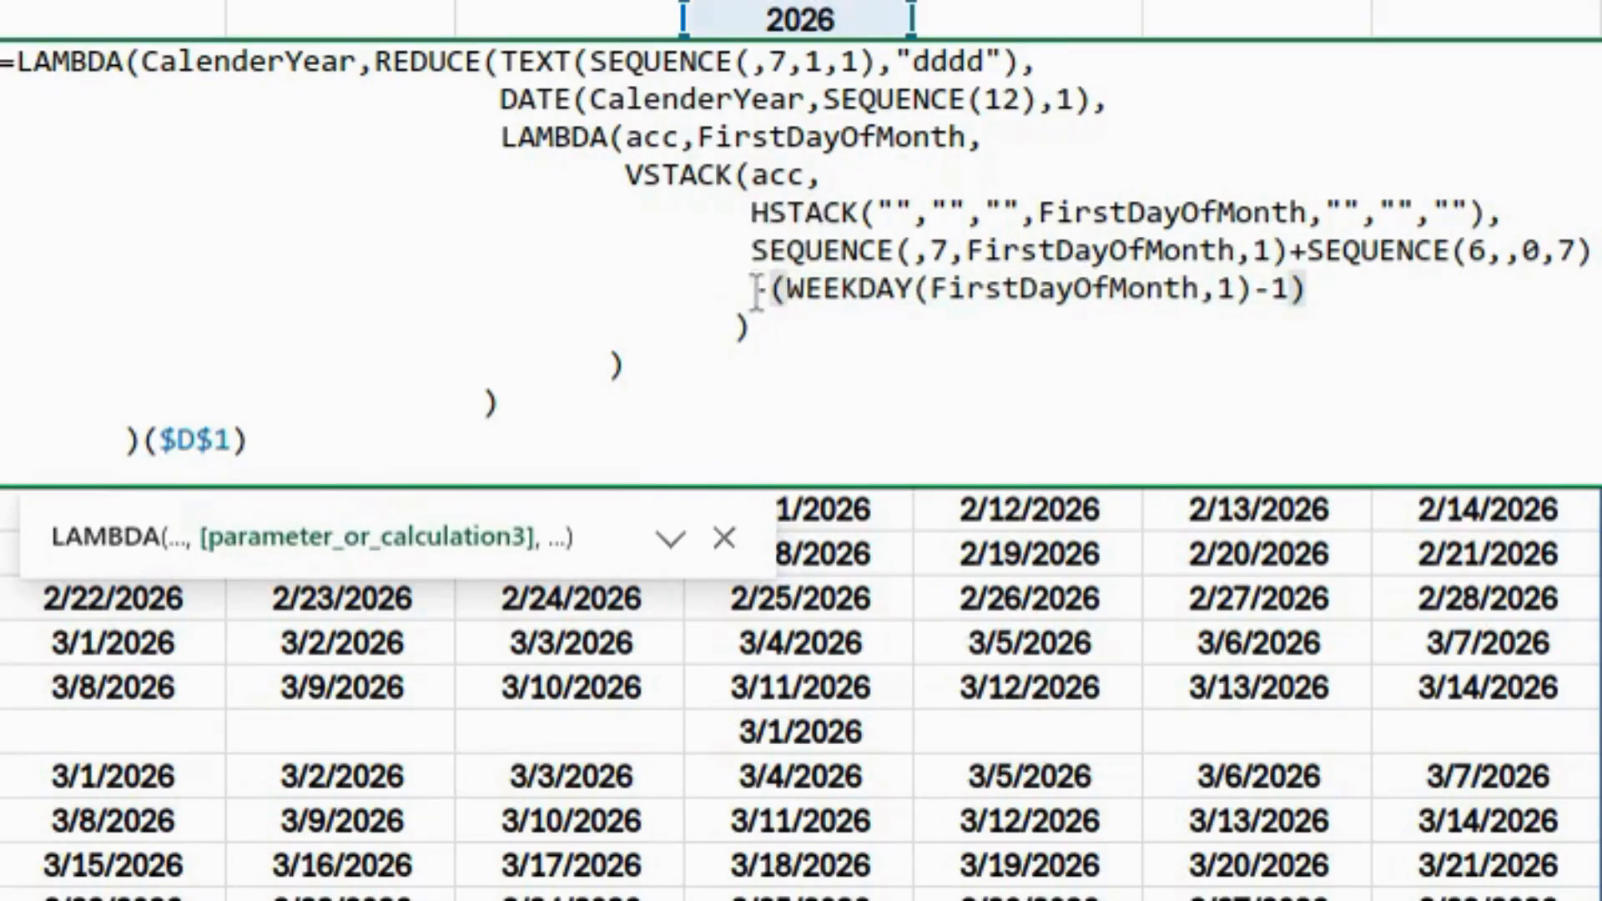
pyautogui.press('Up')
pyautogui.hotkey('shift', 'Right')
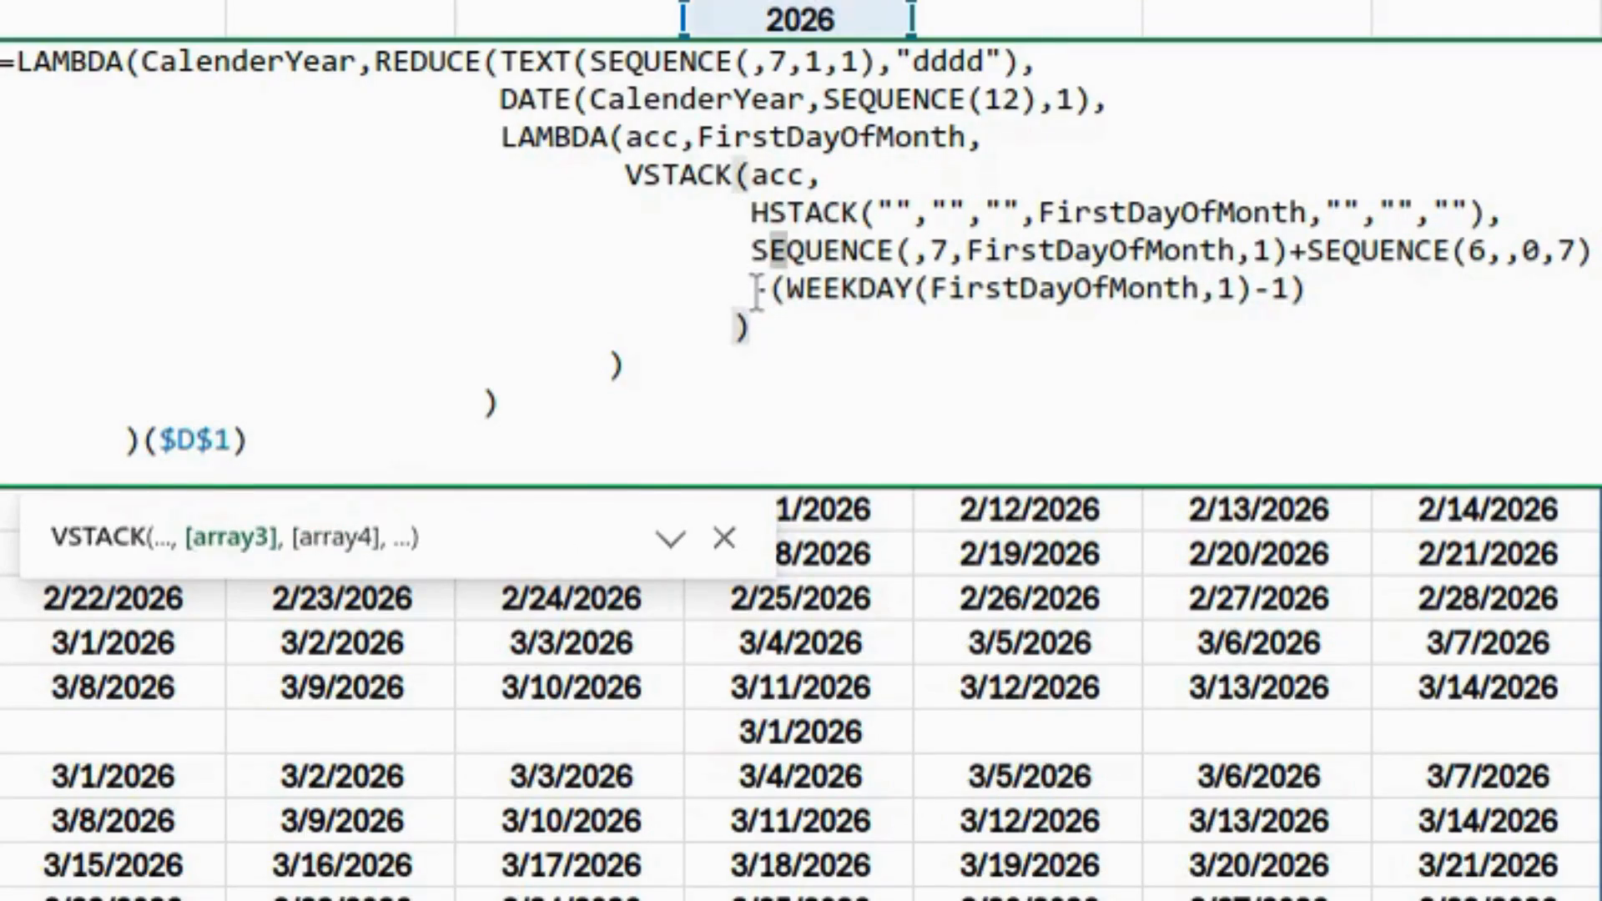
pyautogui.hotkey('ctrl', 'End')
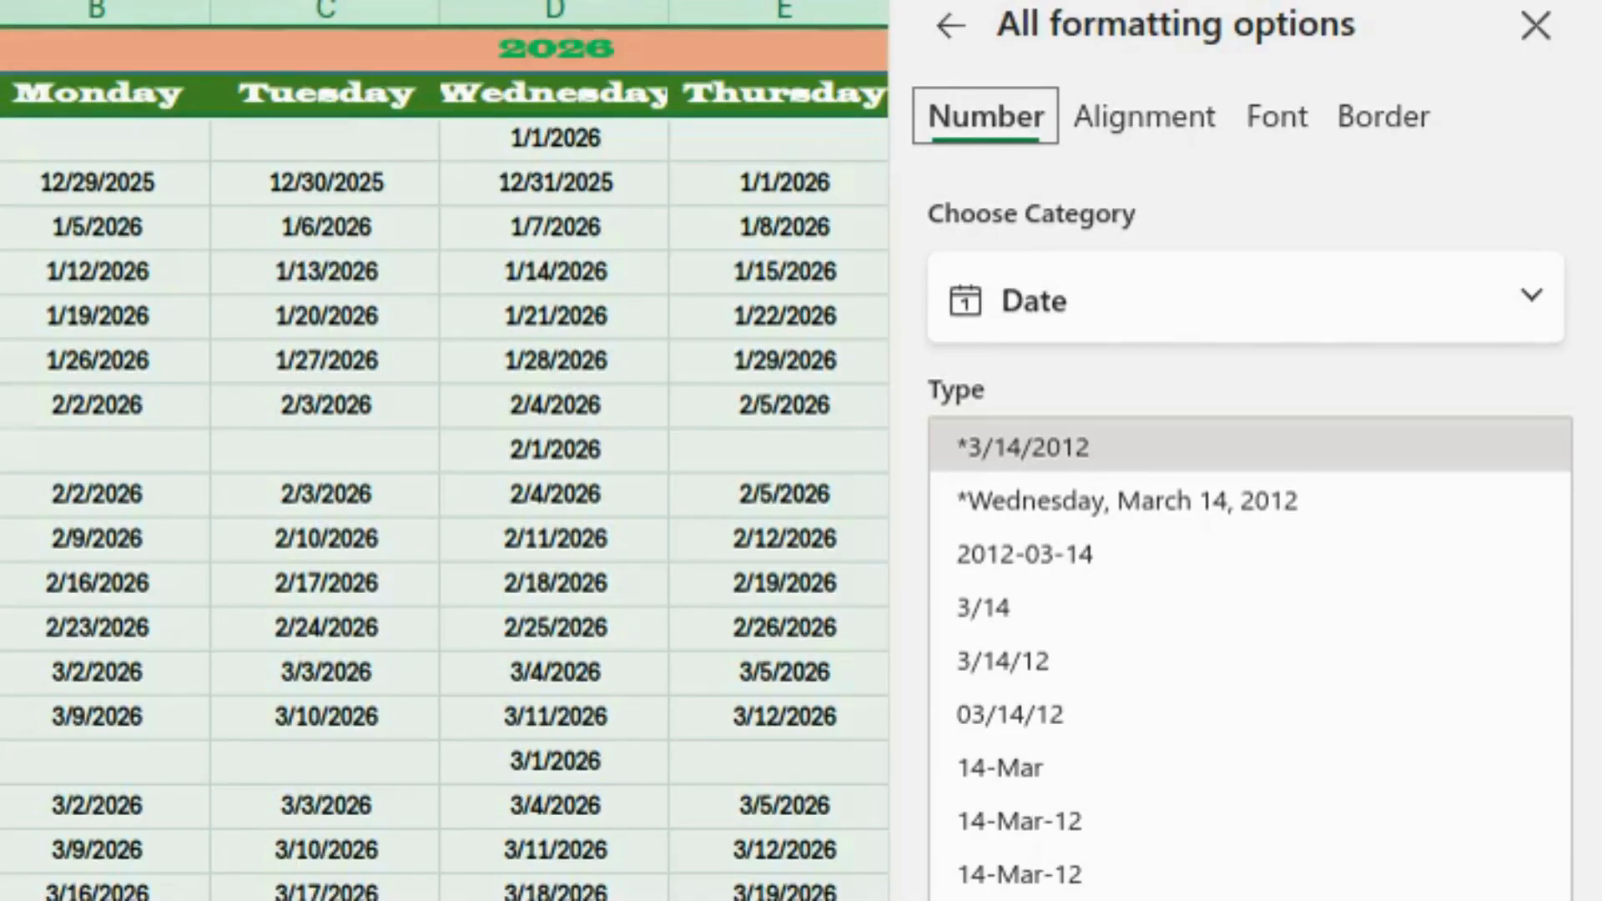
# - Format the calendar dates with custom number format "d" and the Wide Latin font
pyautogui.click(1539, 310)
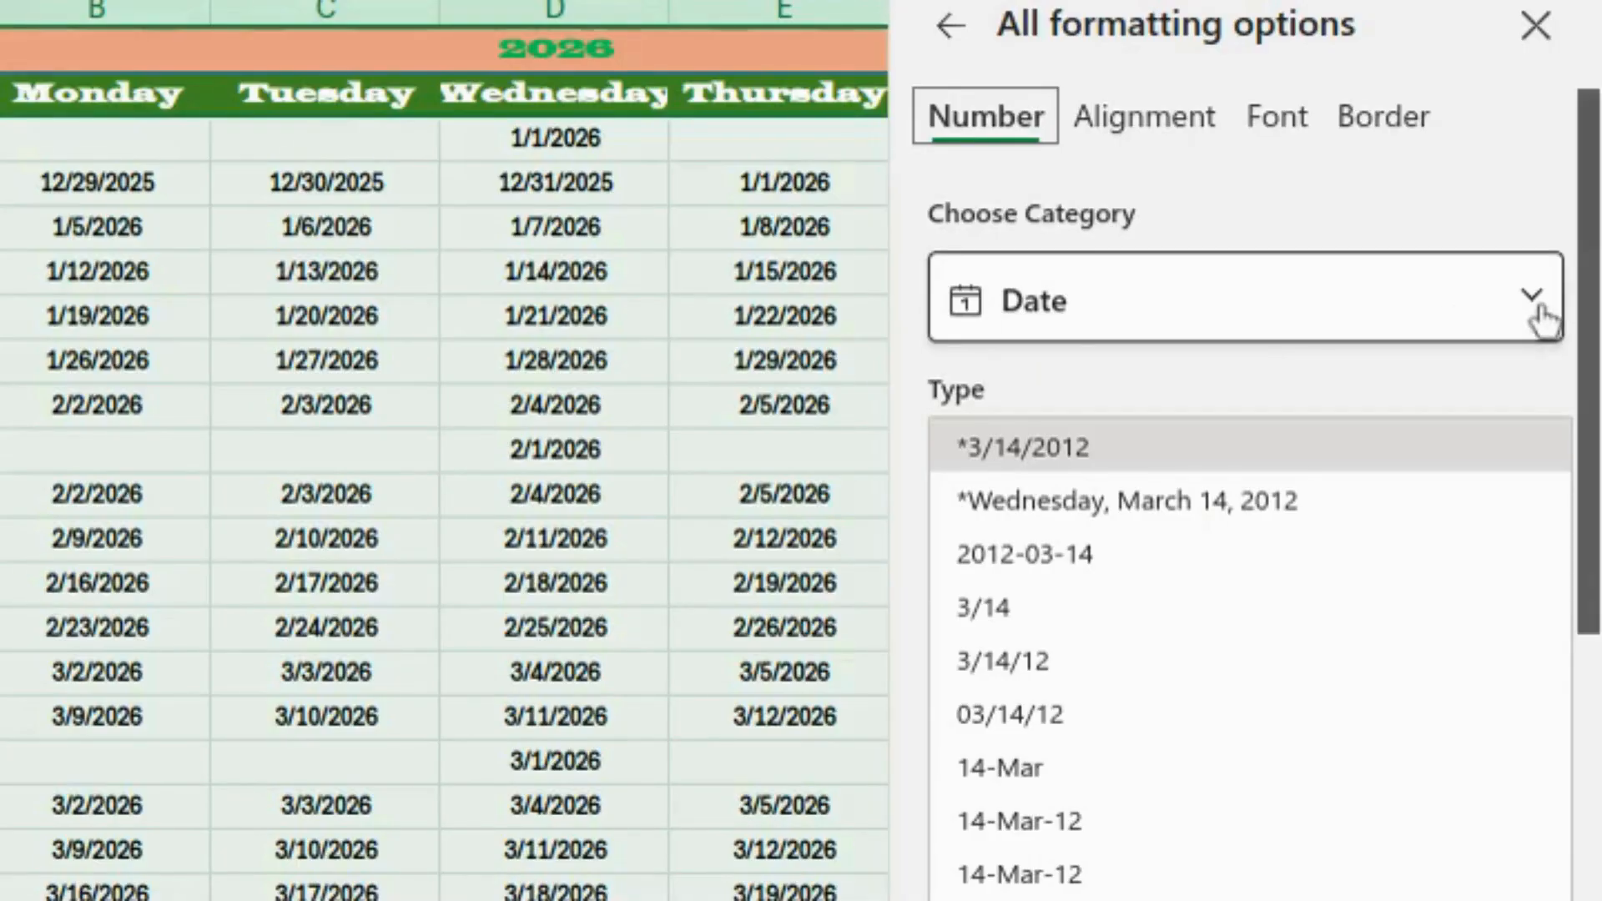
pyautogui.click(609, 900)
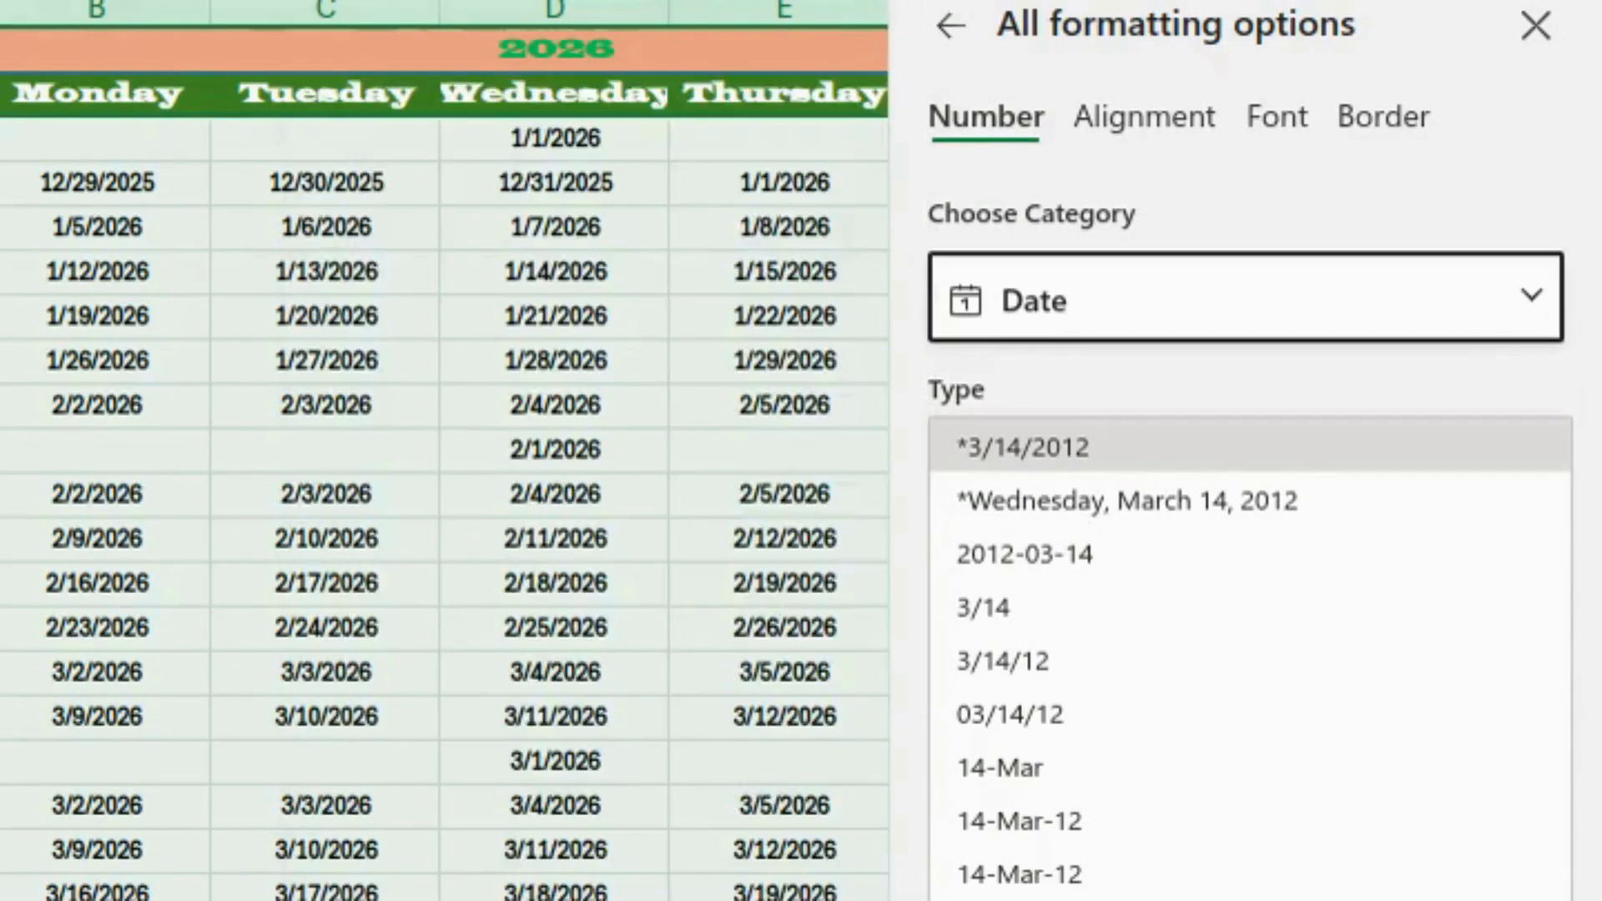
pyautogui.press('End')
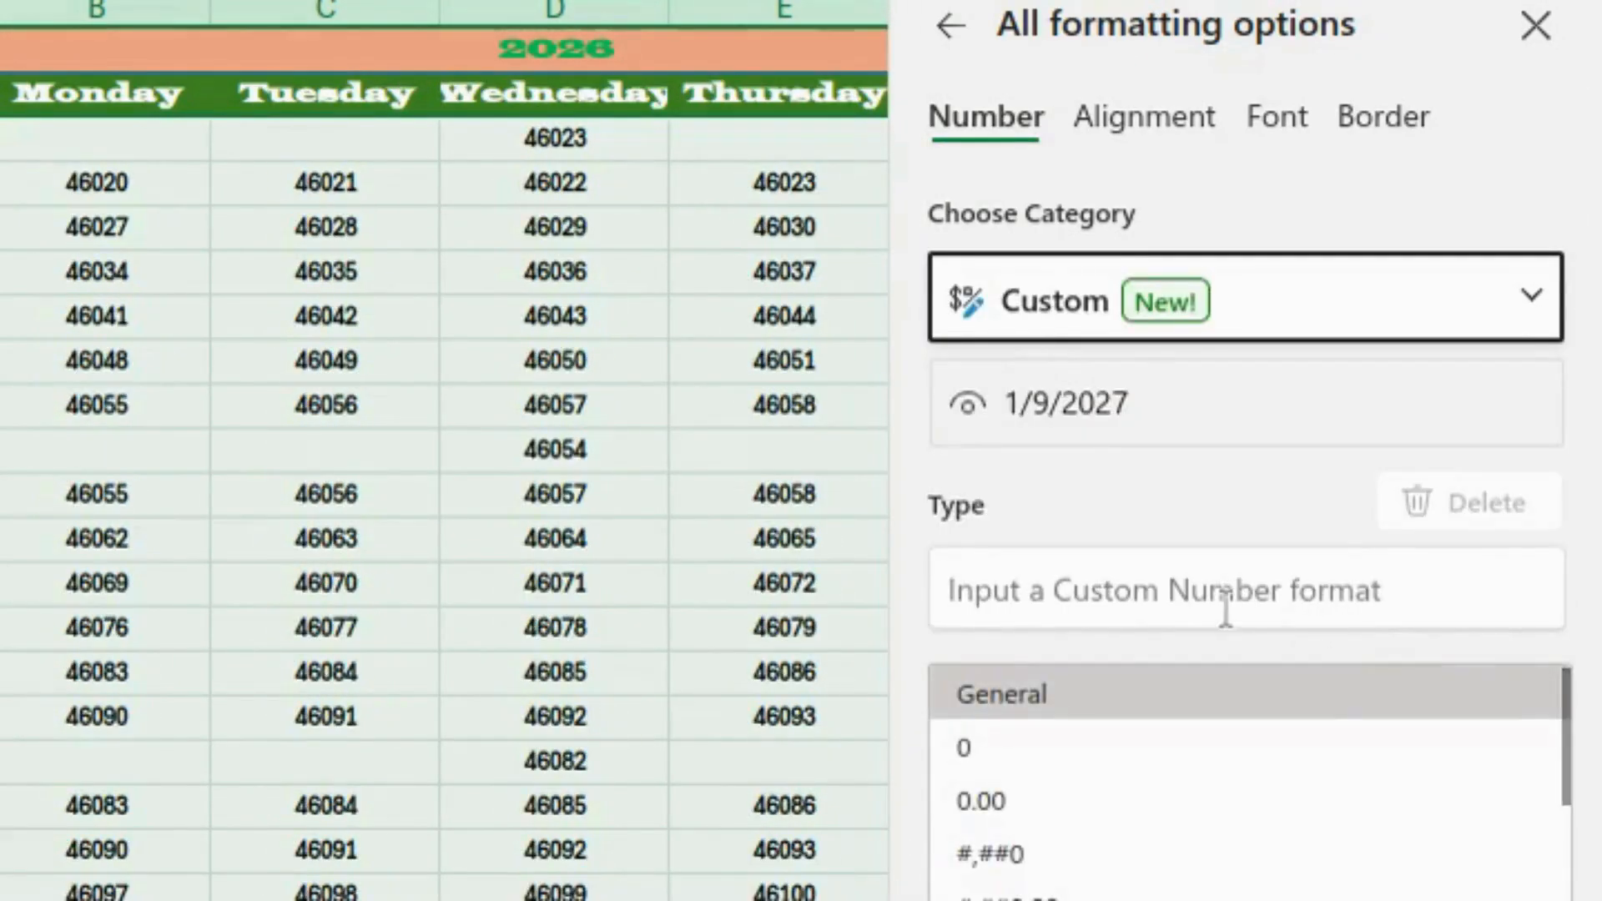
pyautogui.click(1150, 594)
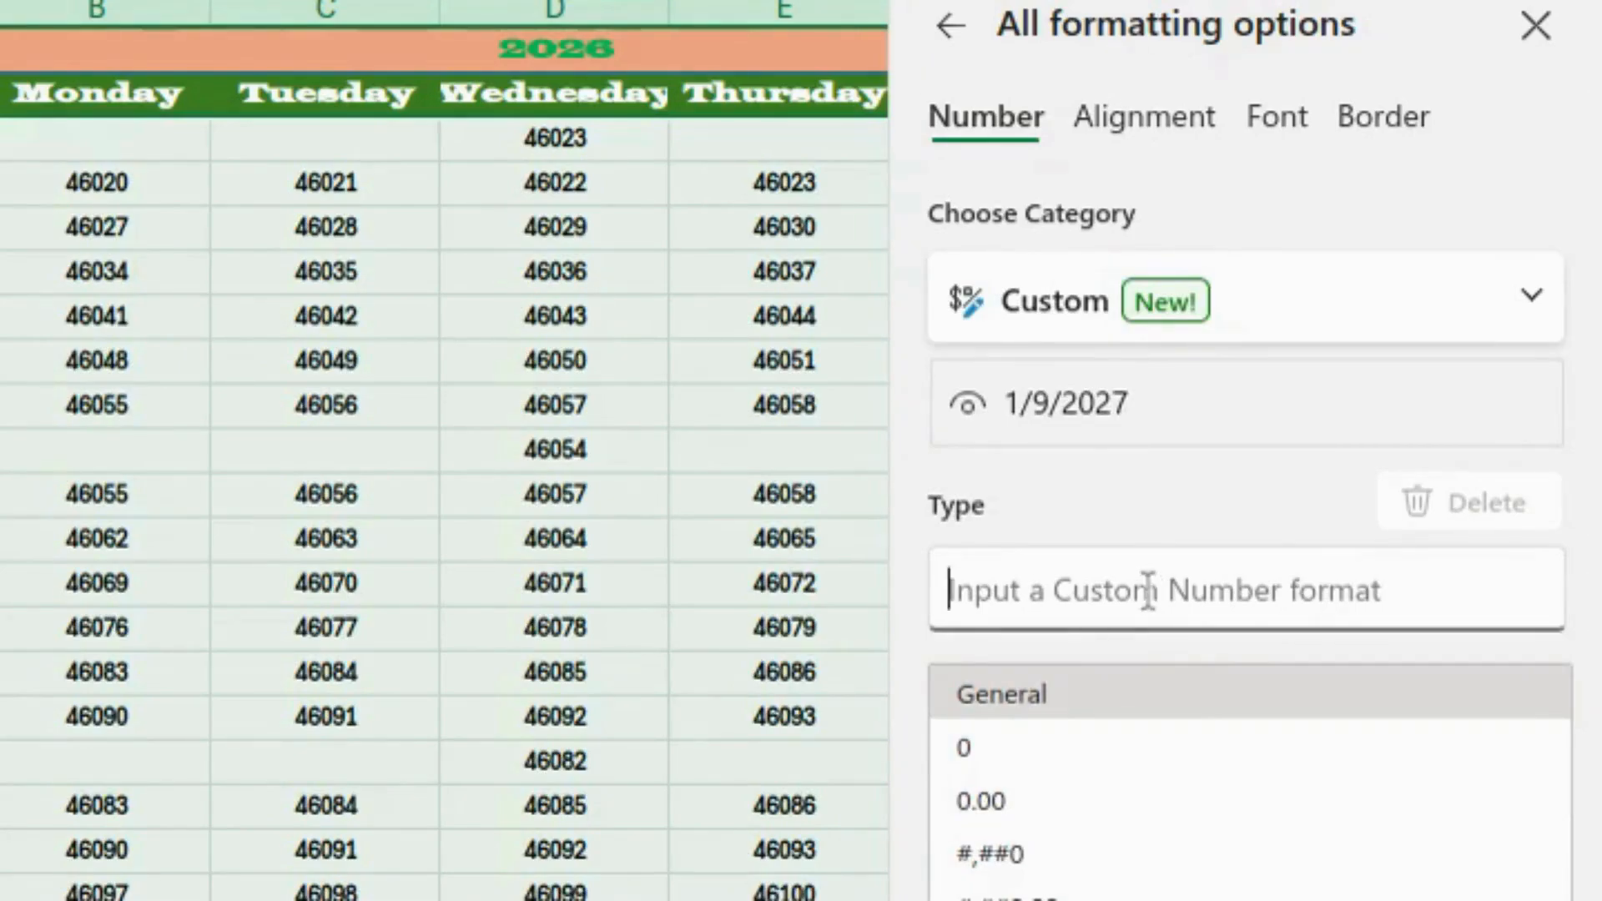
pyautogui.write('d')
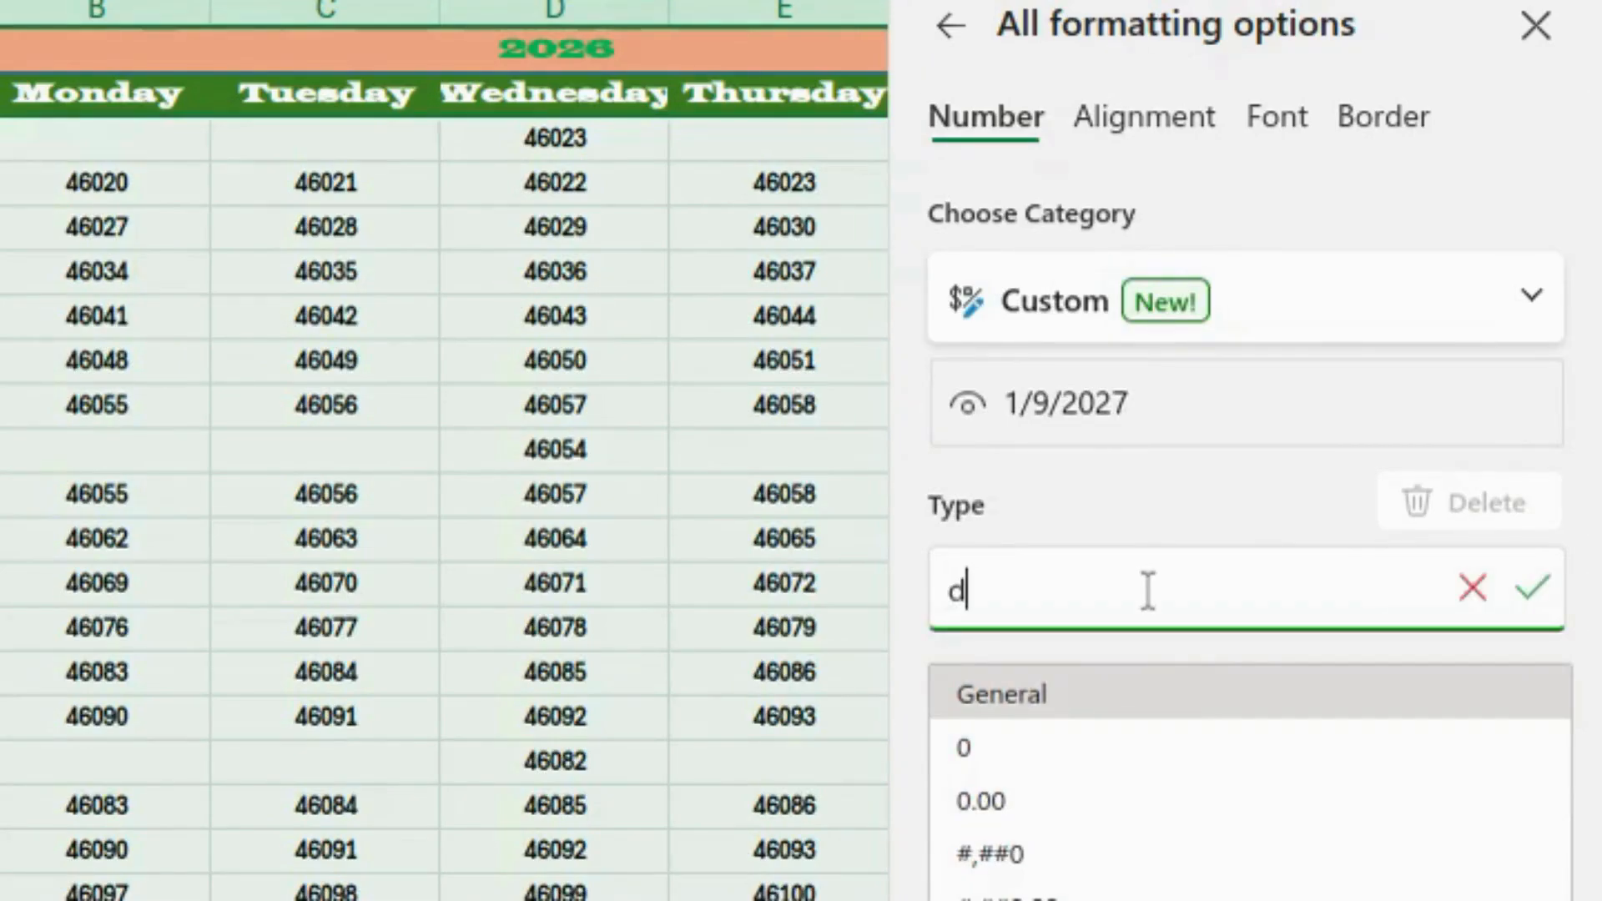
pyautogui.click(1536, 593)
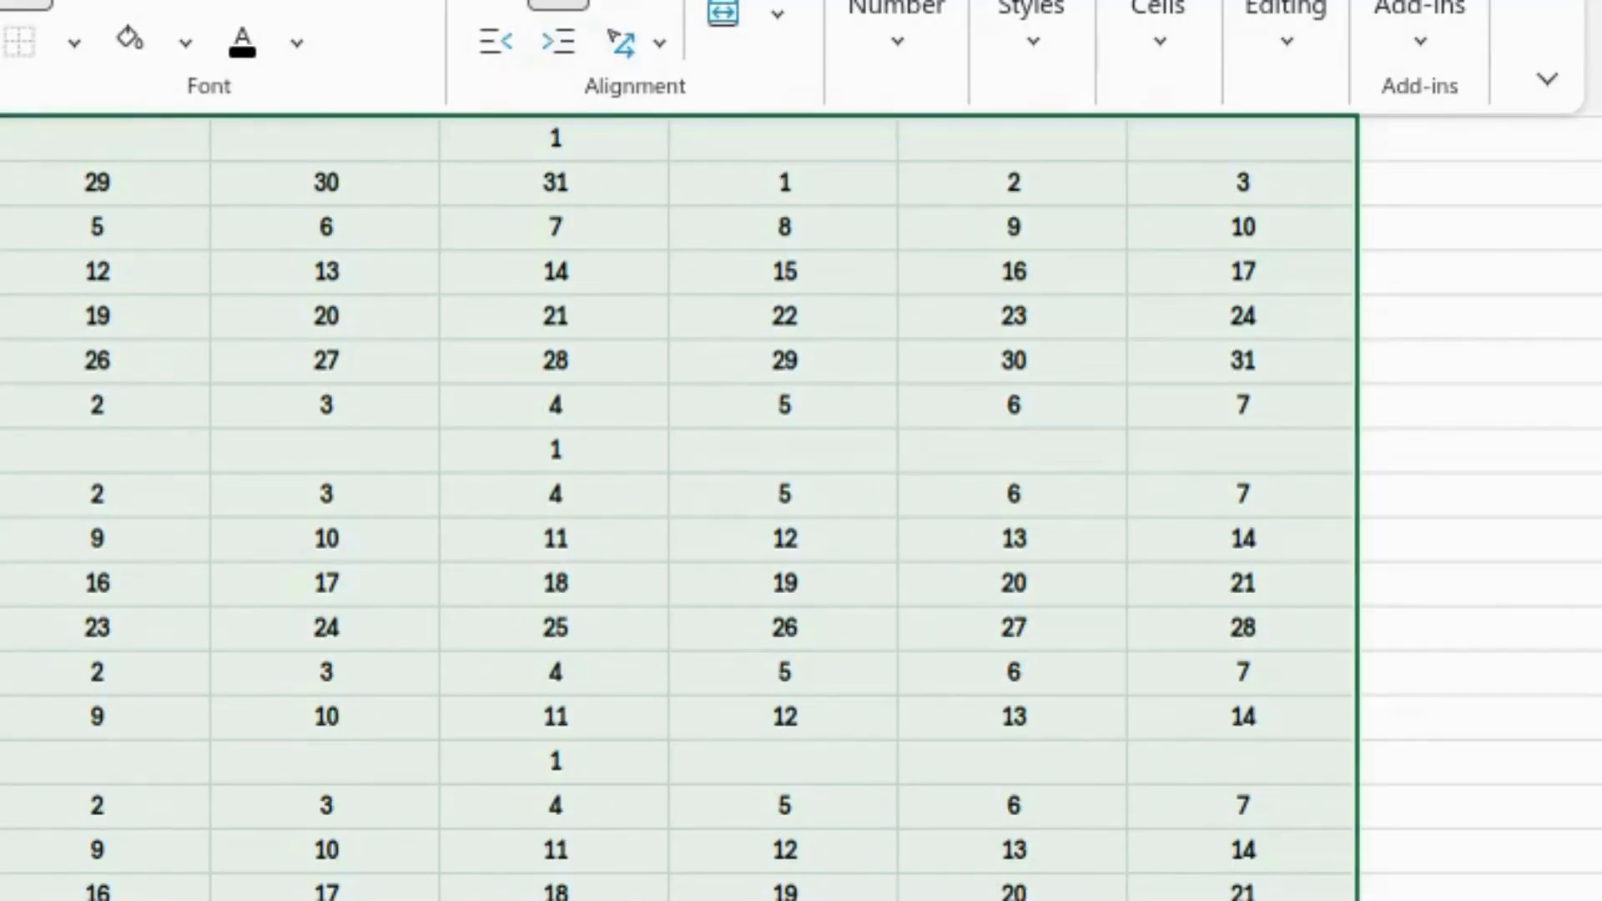
pyautogui.click(134, 1)
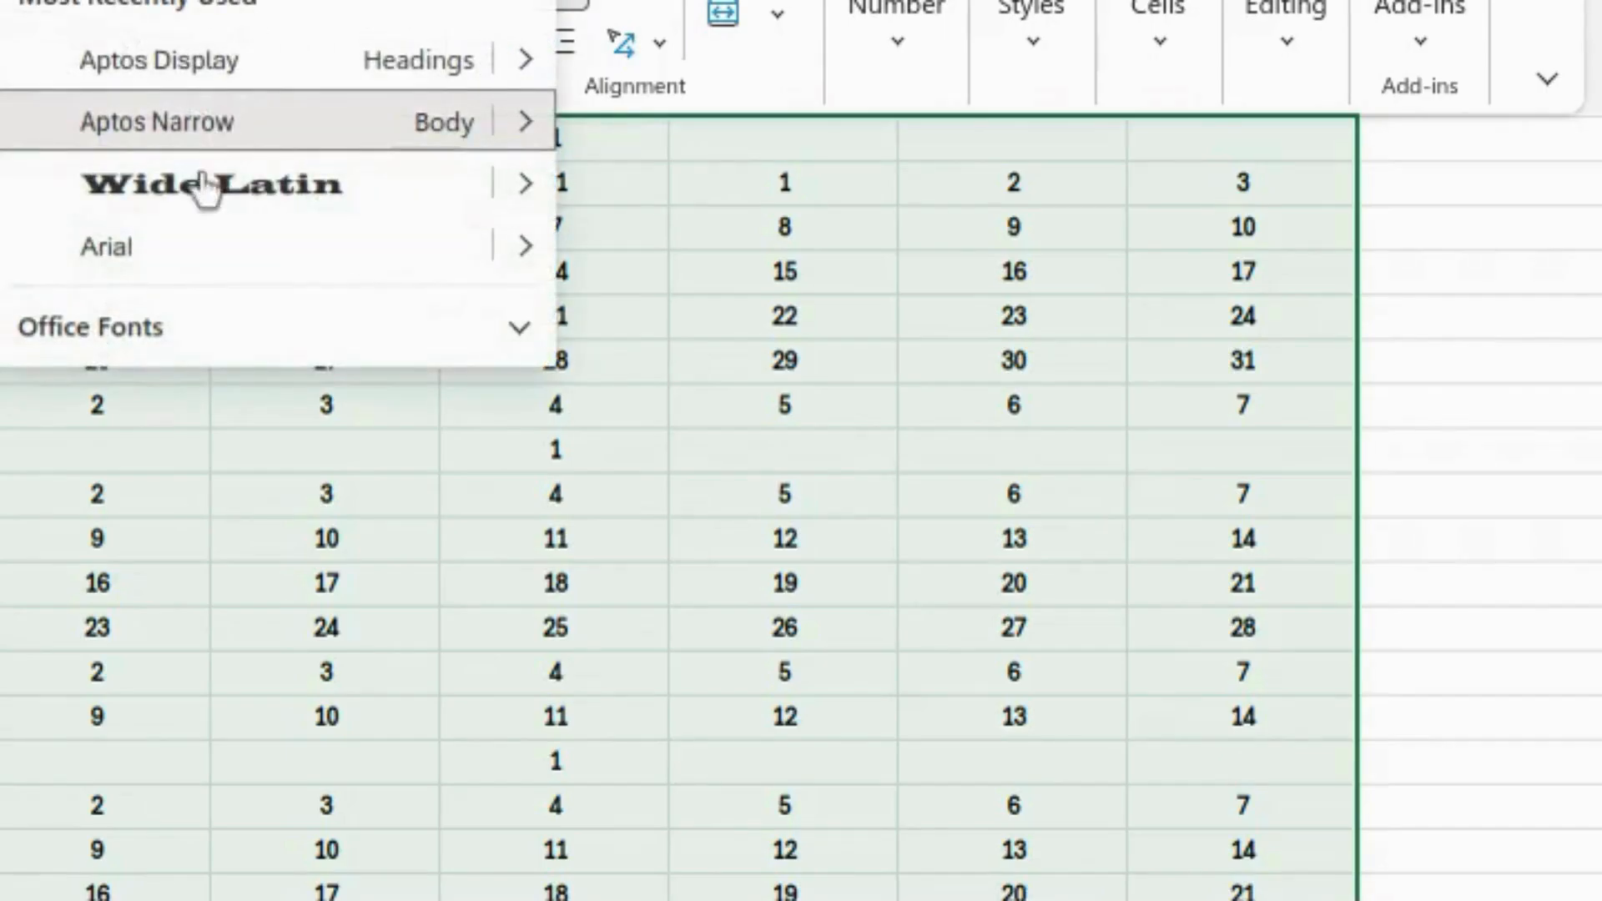
pyautogui.click(176, 203)
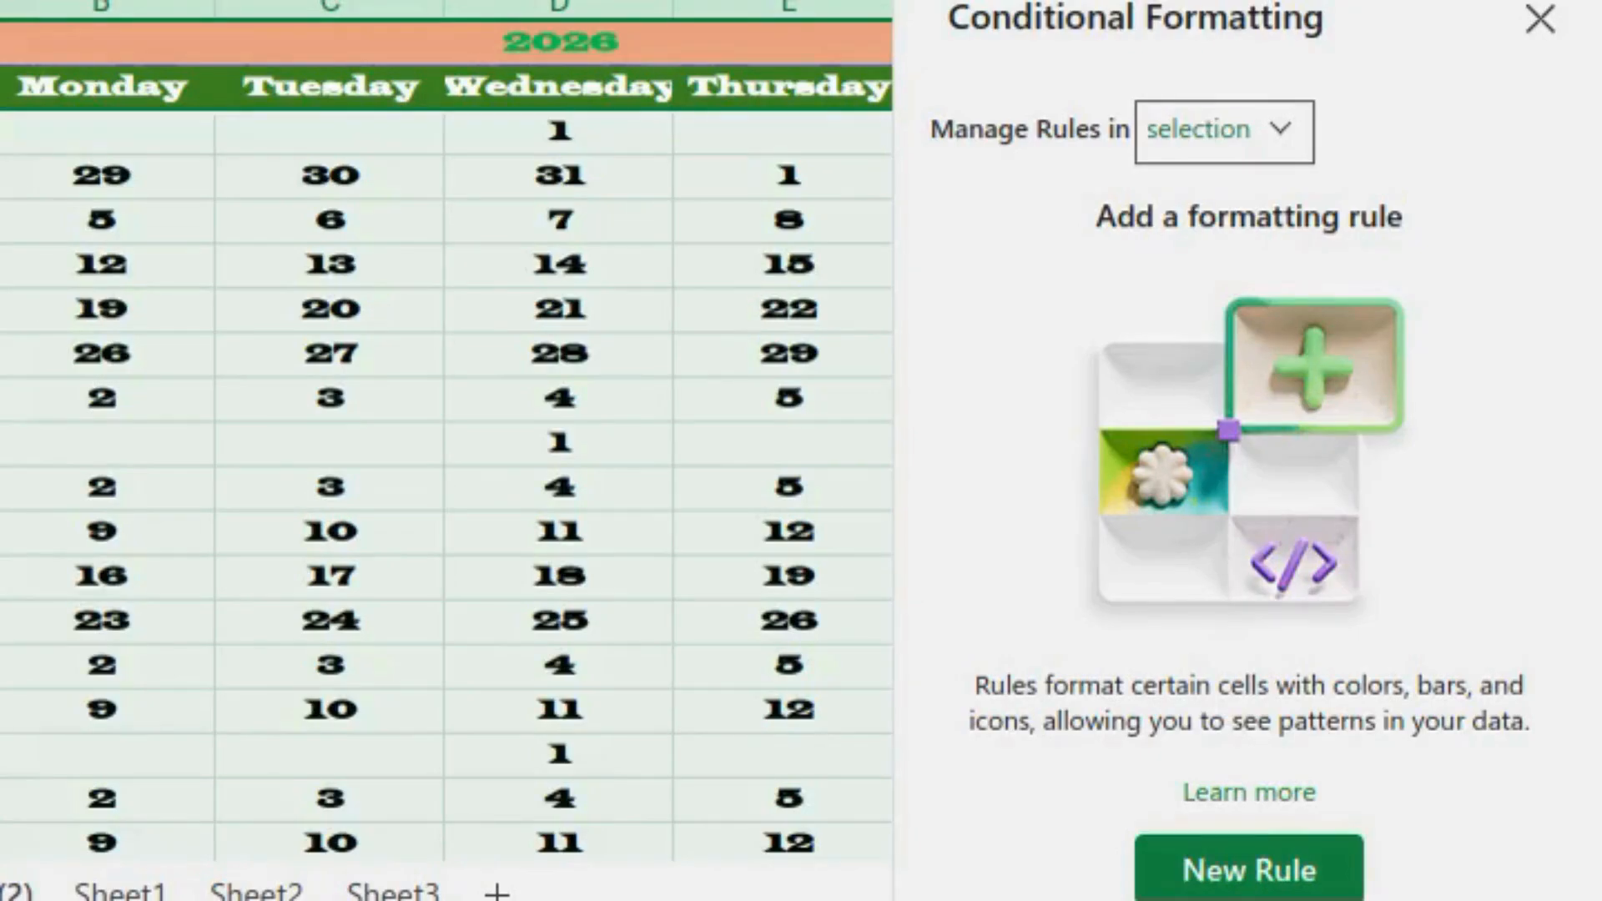
# - Add a pink =WEEKDAY(A3)=1 Sunday rule on A3:G86, then begin another formula rule
pyautogui.click(1266, 872)
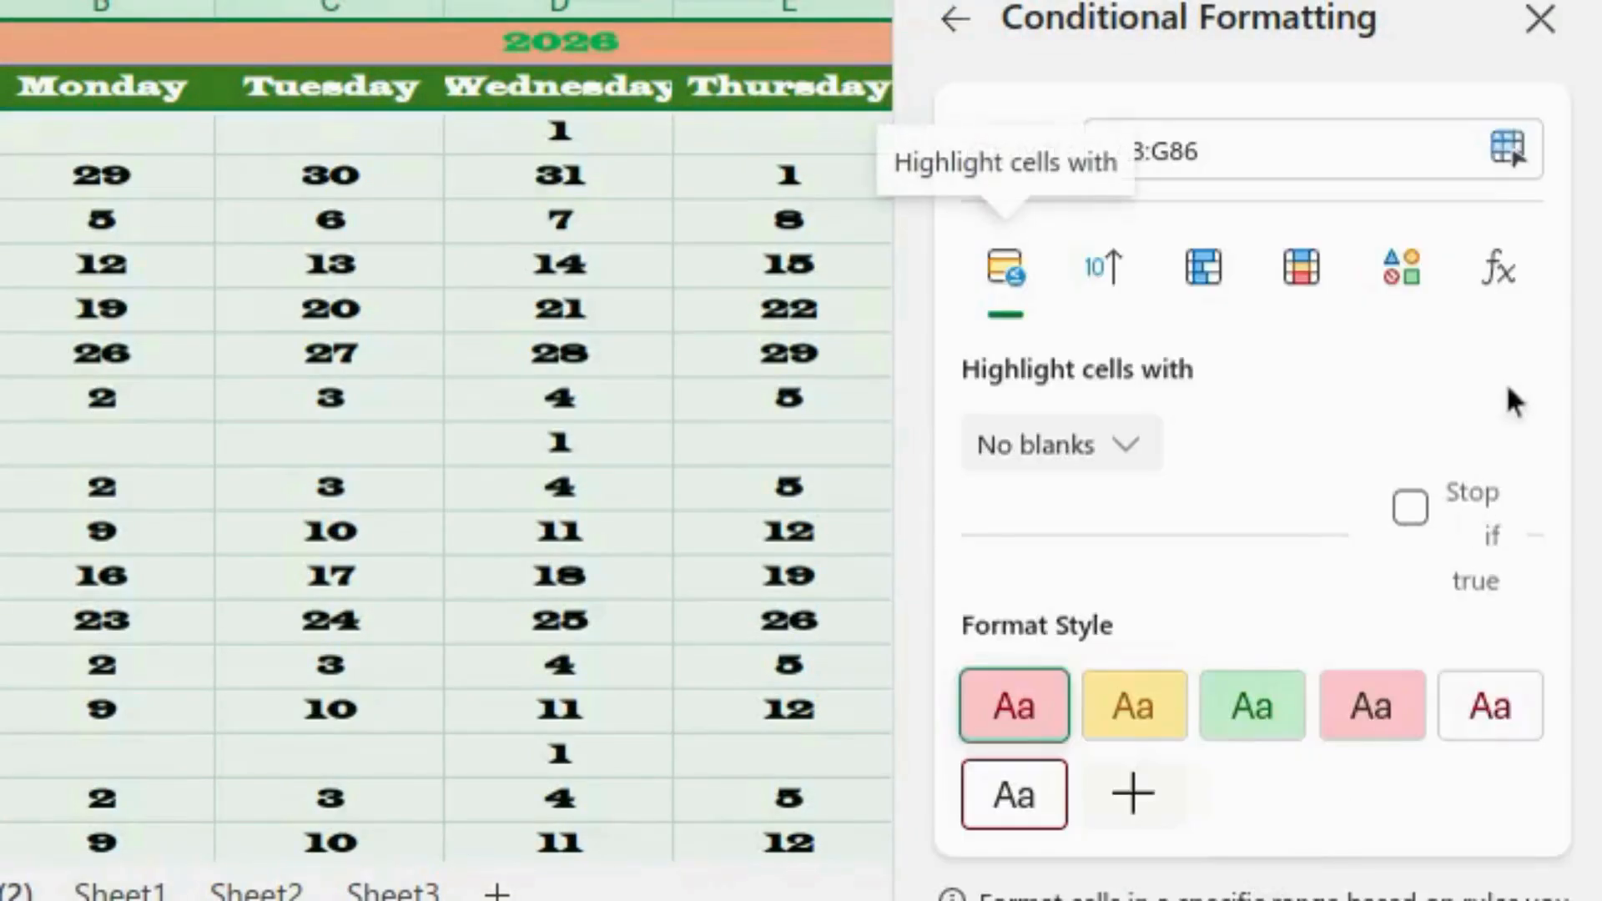
pyautogui.click(1498, 275)
pyautogui.click(1144, 451)
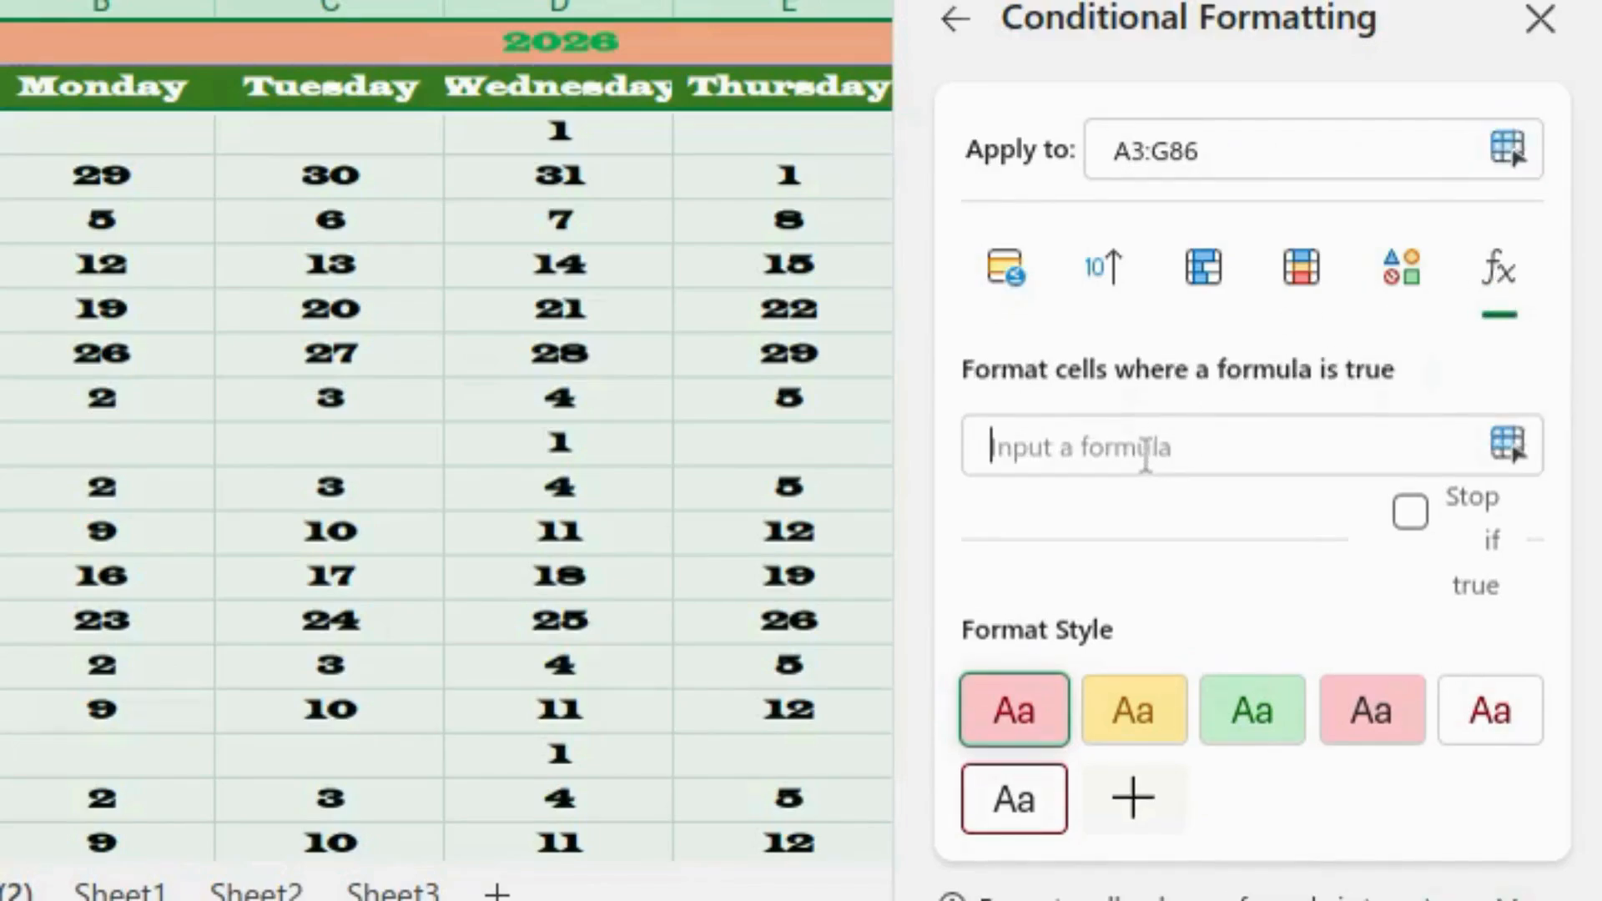
pyautogui.write('=weekday(A3)=1')
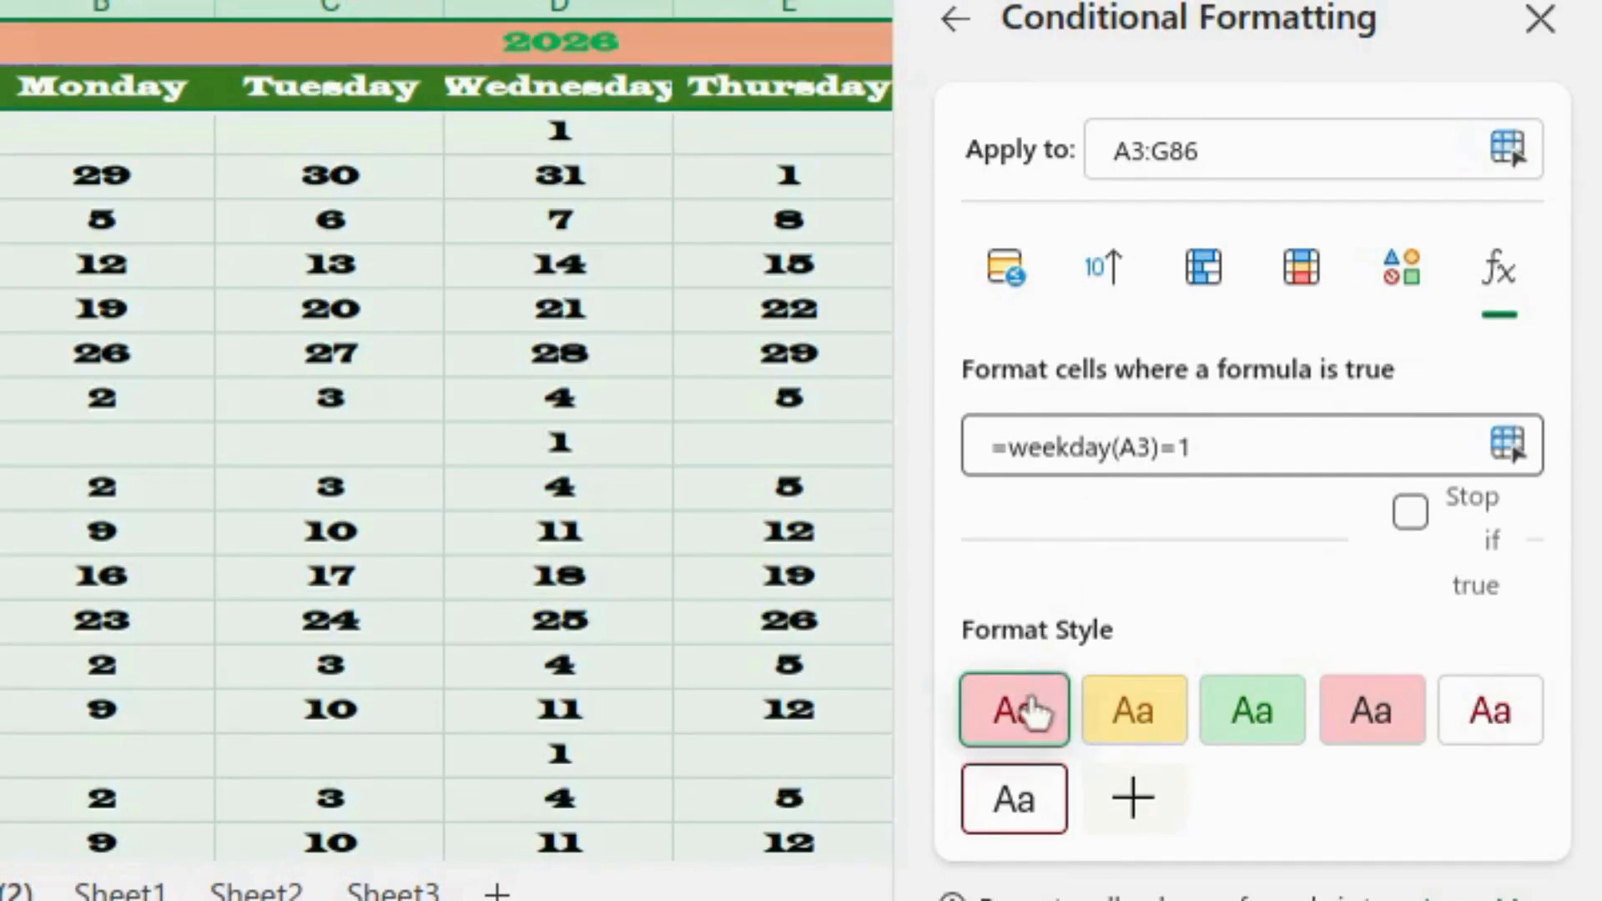
pyautogui.scroll(-1, 1032, 711)
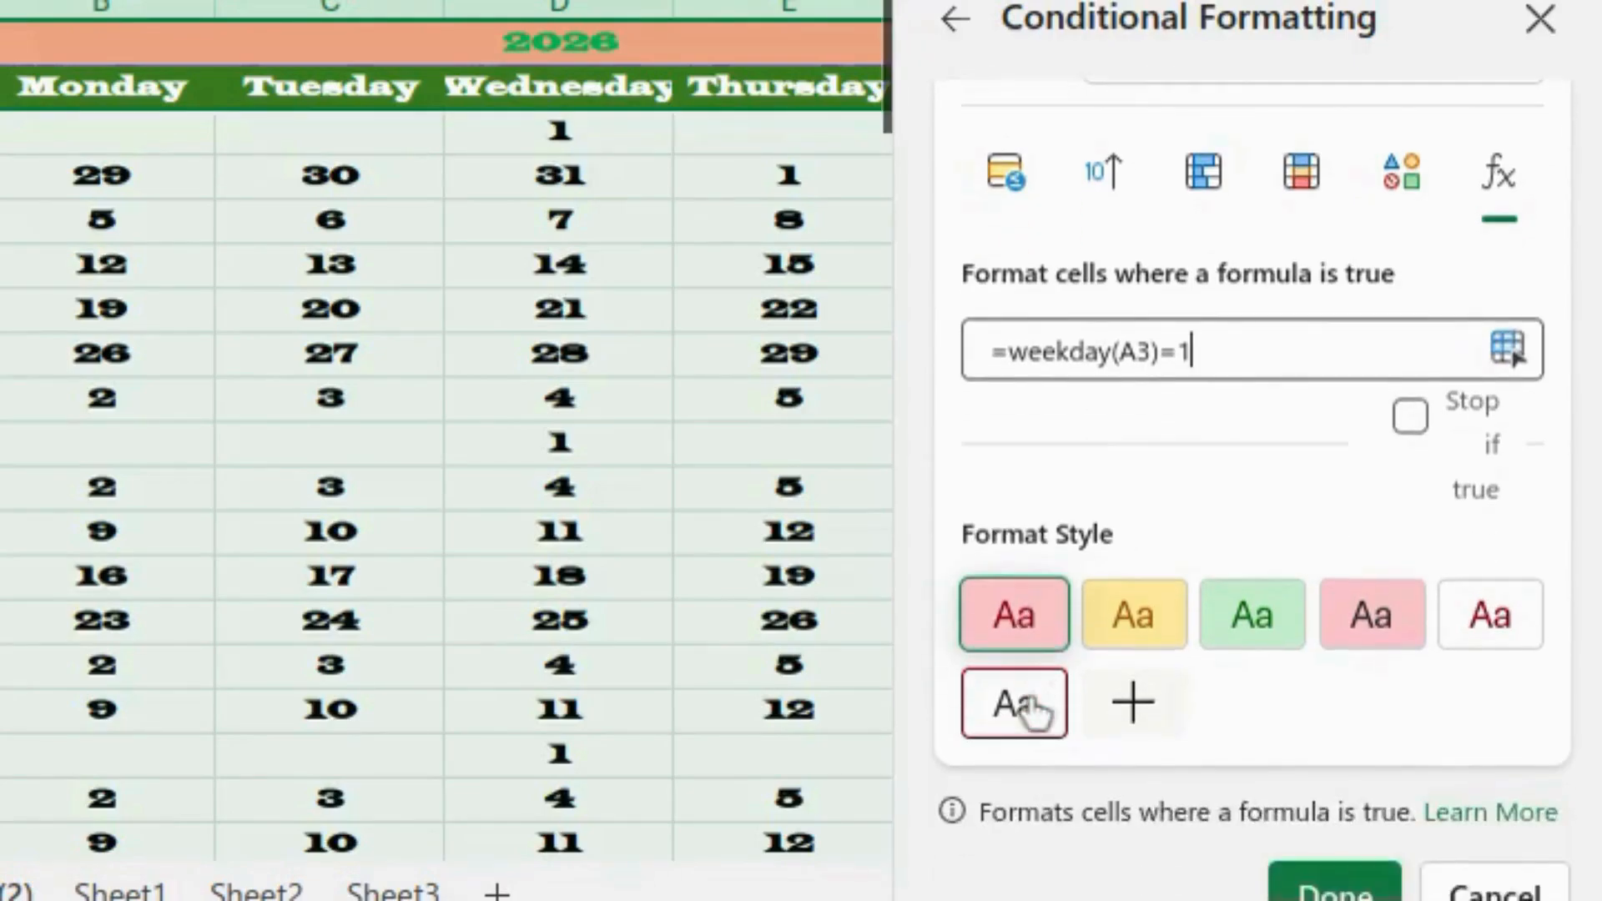
pyautogui.click(1367, 887)
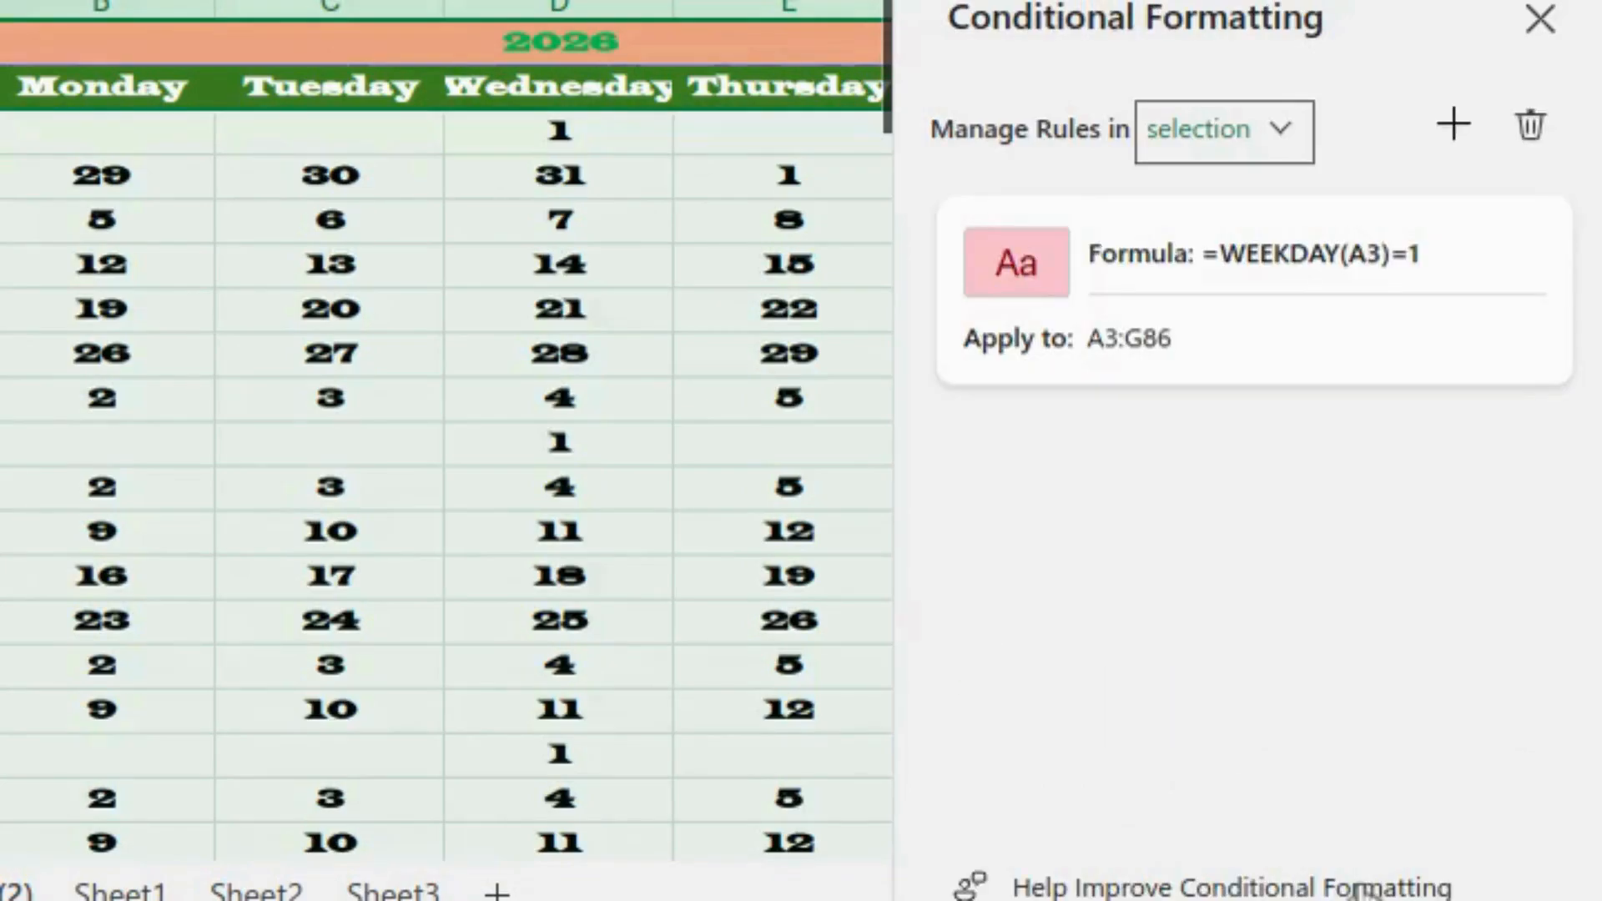
pyautogui.click(1459, 137)
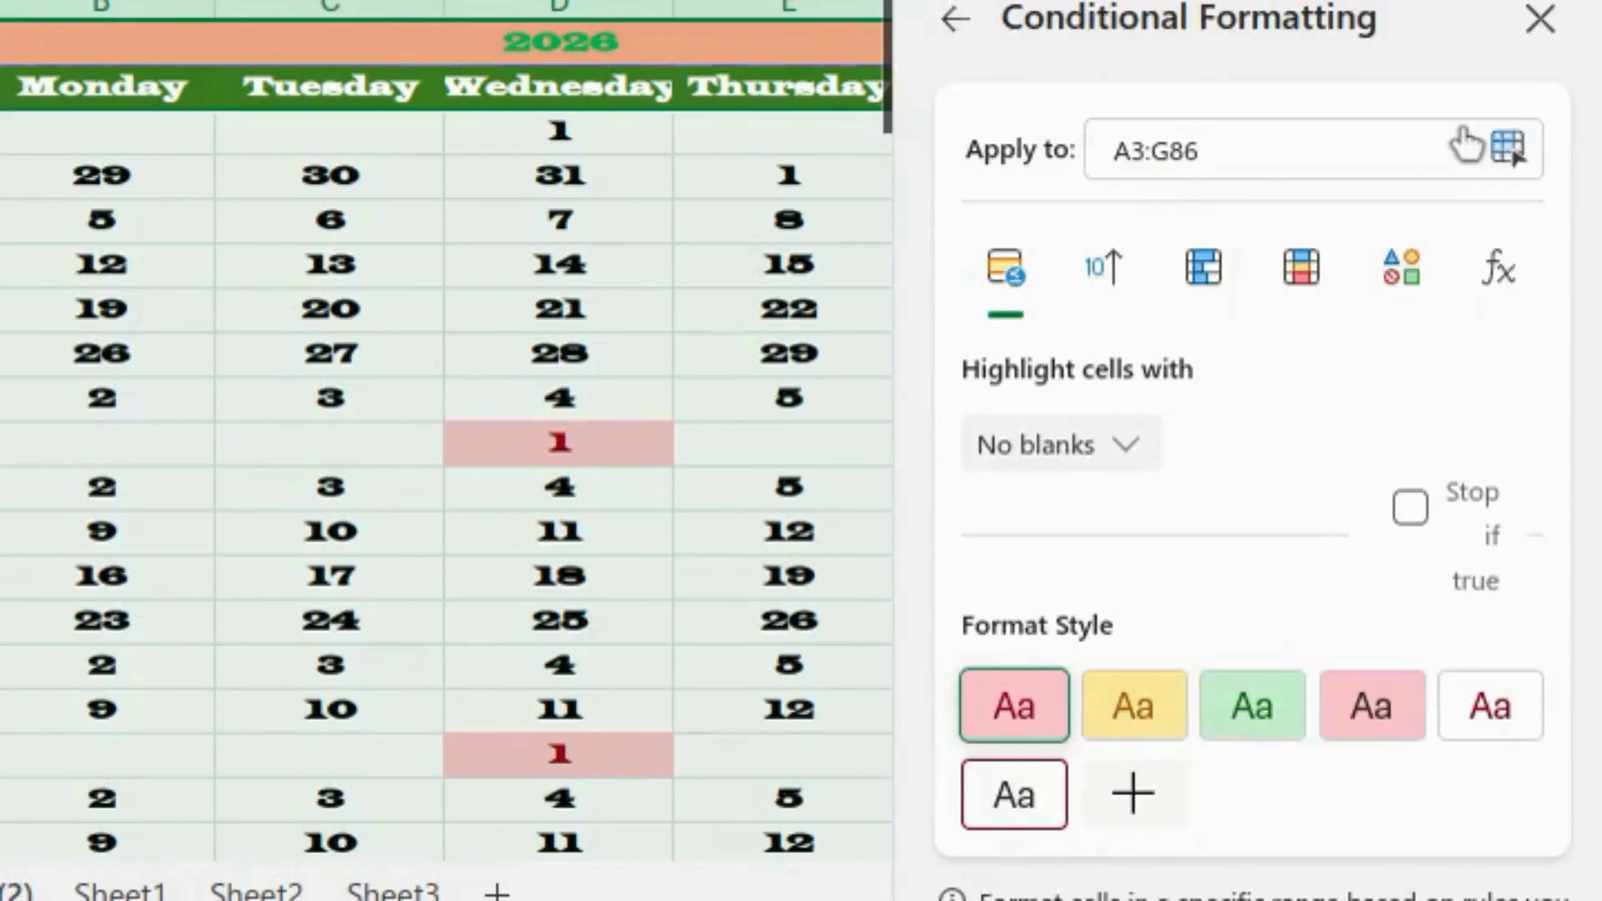
pyautogui.click(1498, 276)
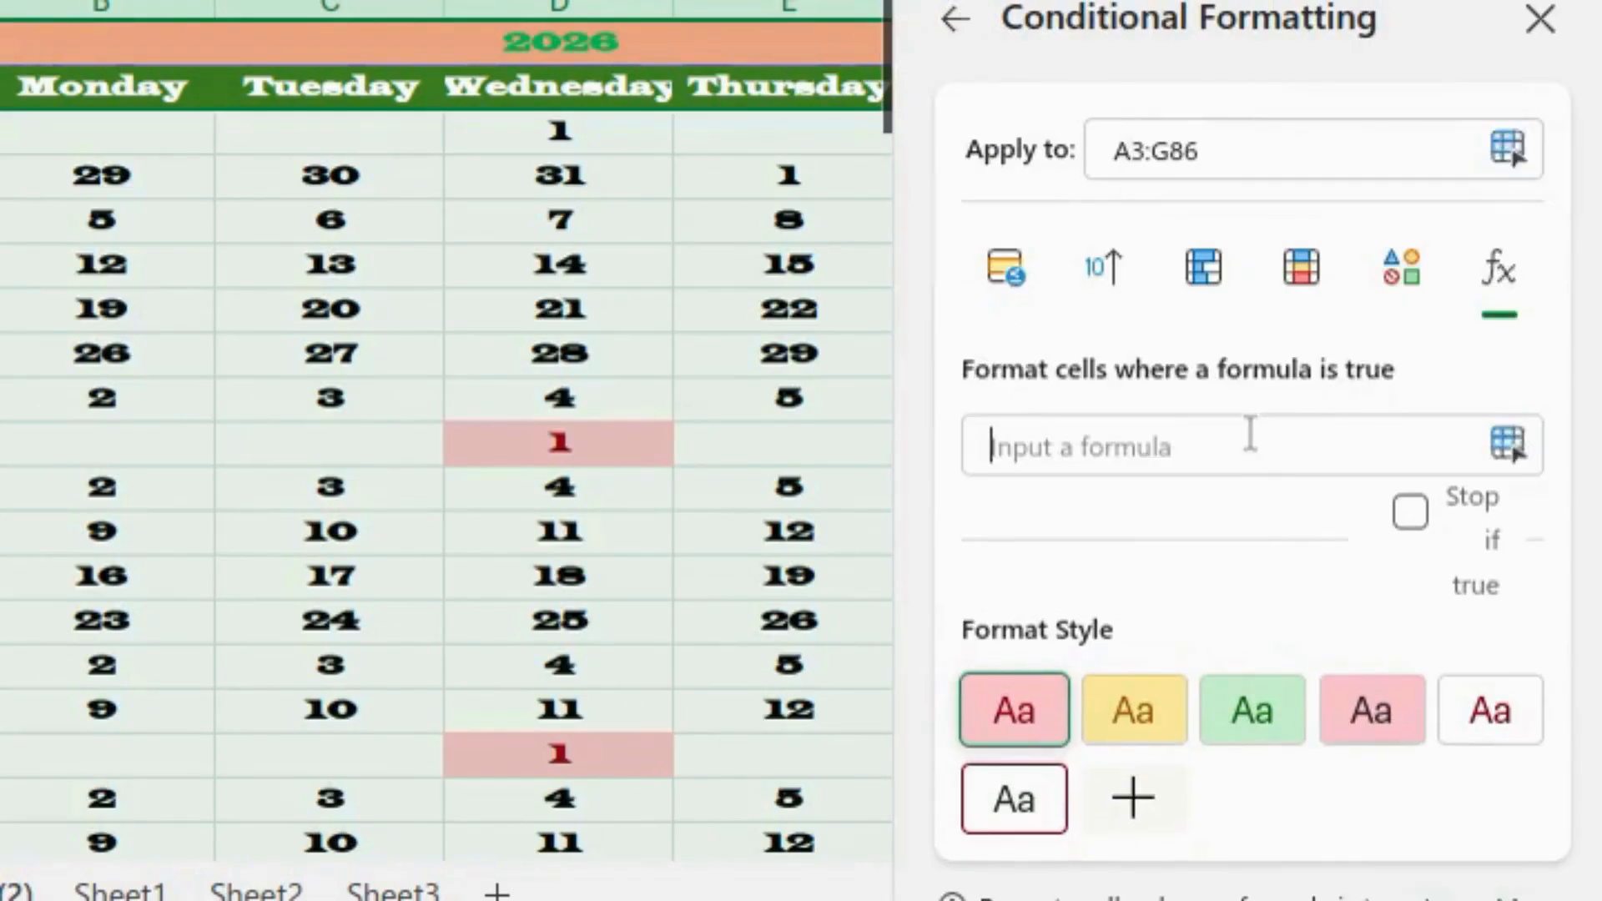
# - Add a yellow-style Saturday rule =WEEKDAY(A3)=7 on A3:G86
pyautogui.write('=weekday(A3)=1')
pyautogui.press('BackSpace')
pyautogui.write('7')
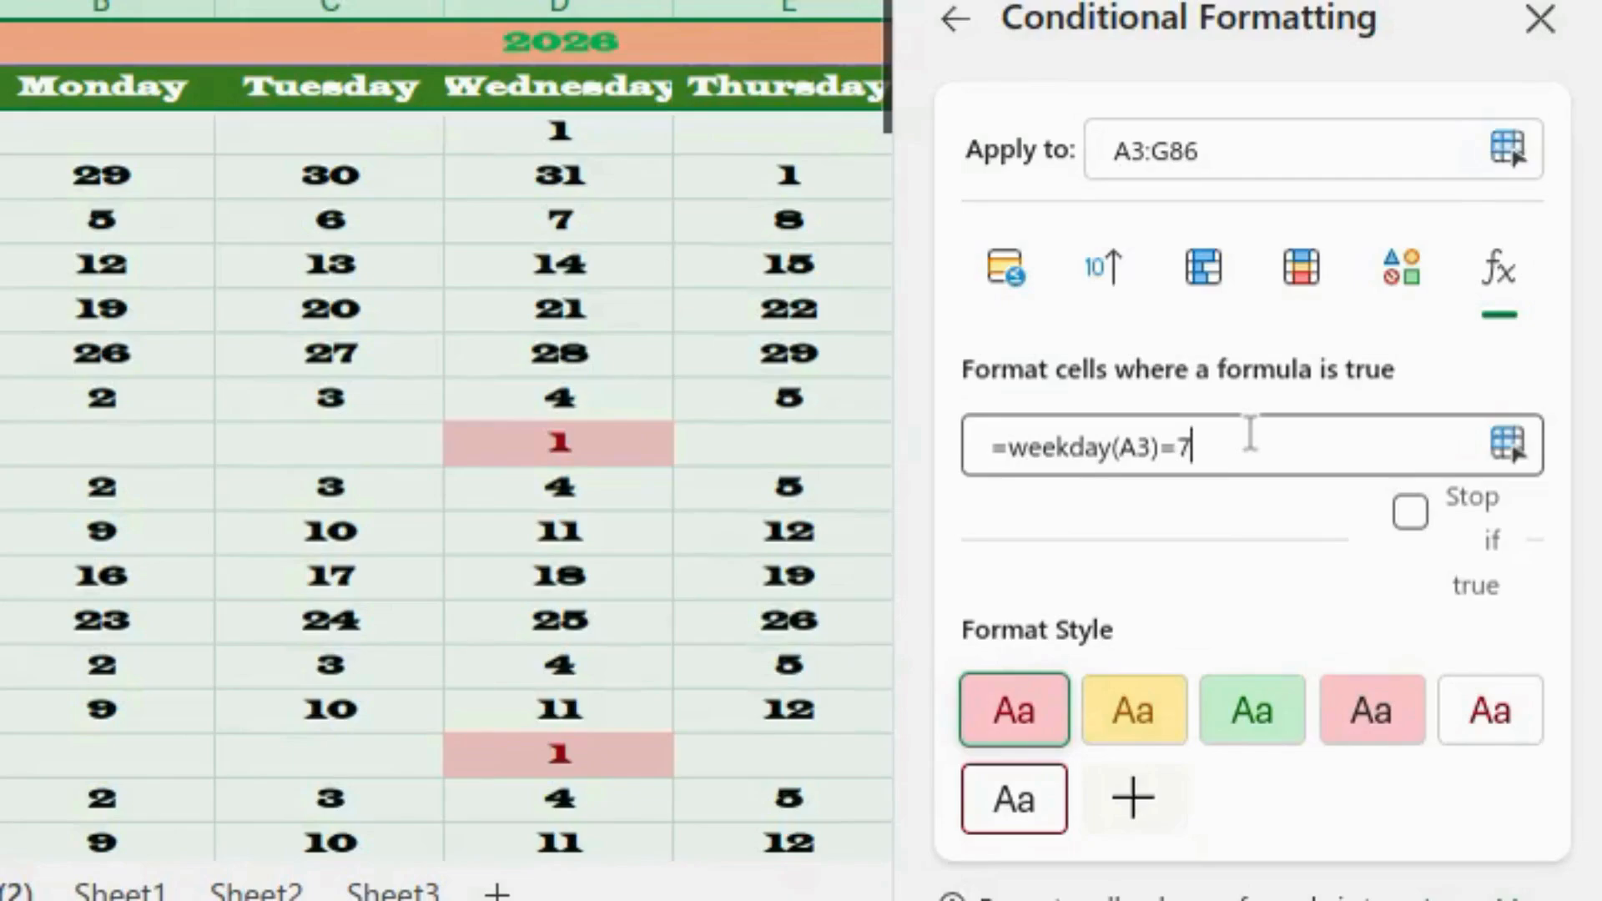
pyautogui.click(1141, 723)
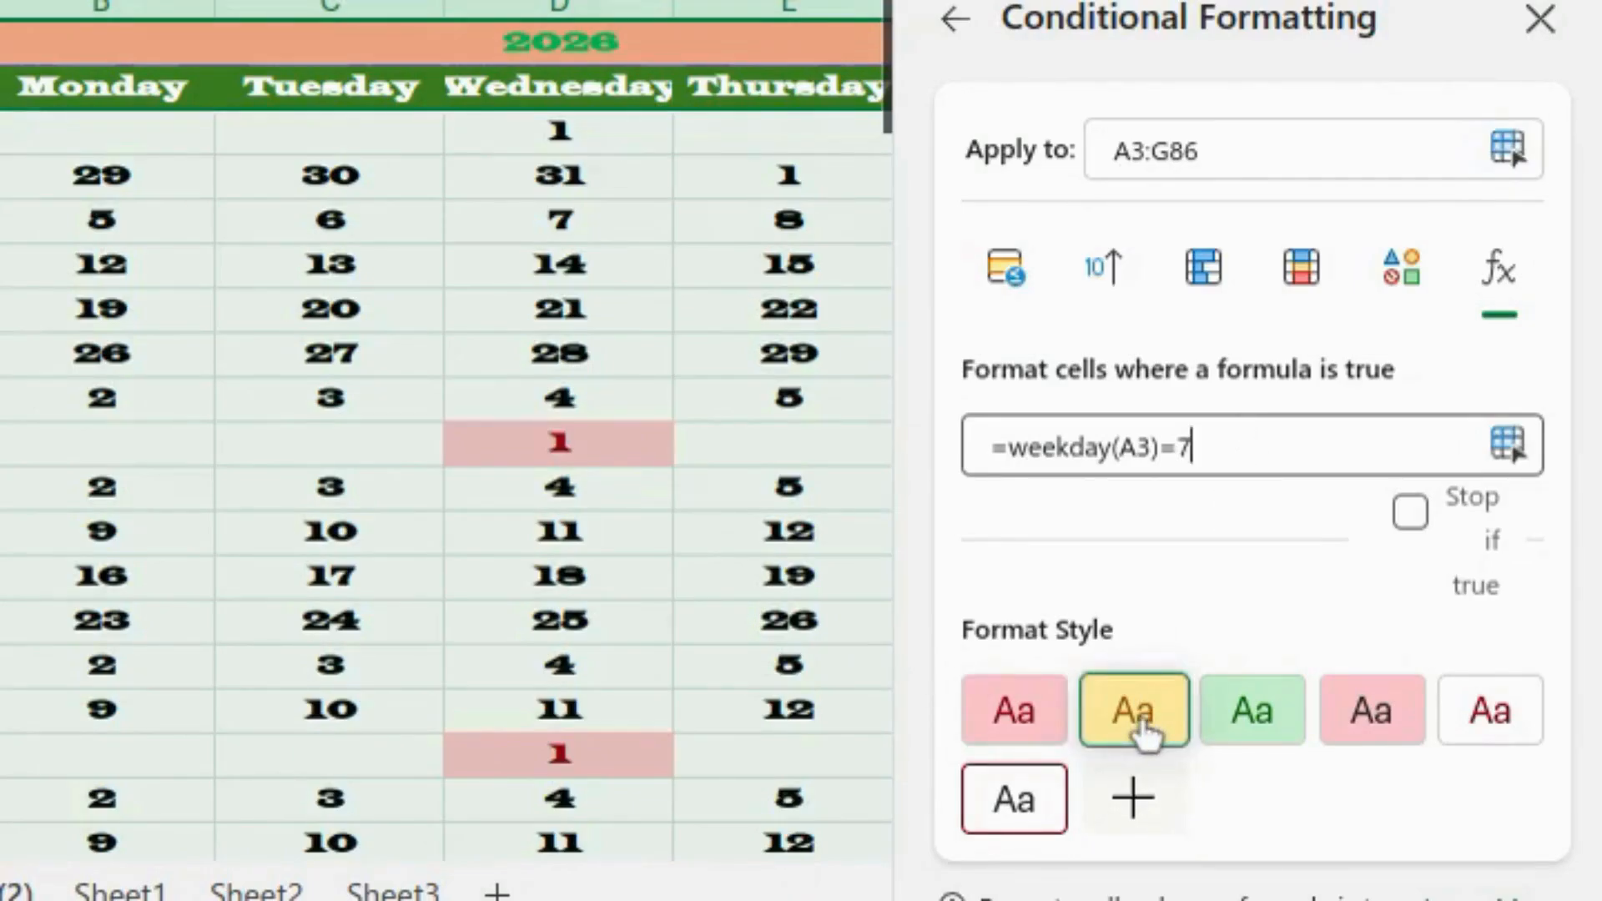
pyautogui.scroll(-2, 1184, 759)
pyautogui.click(1335, 888)
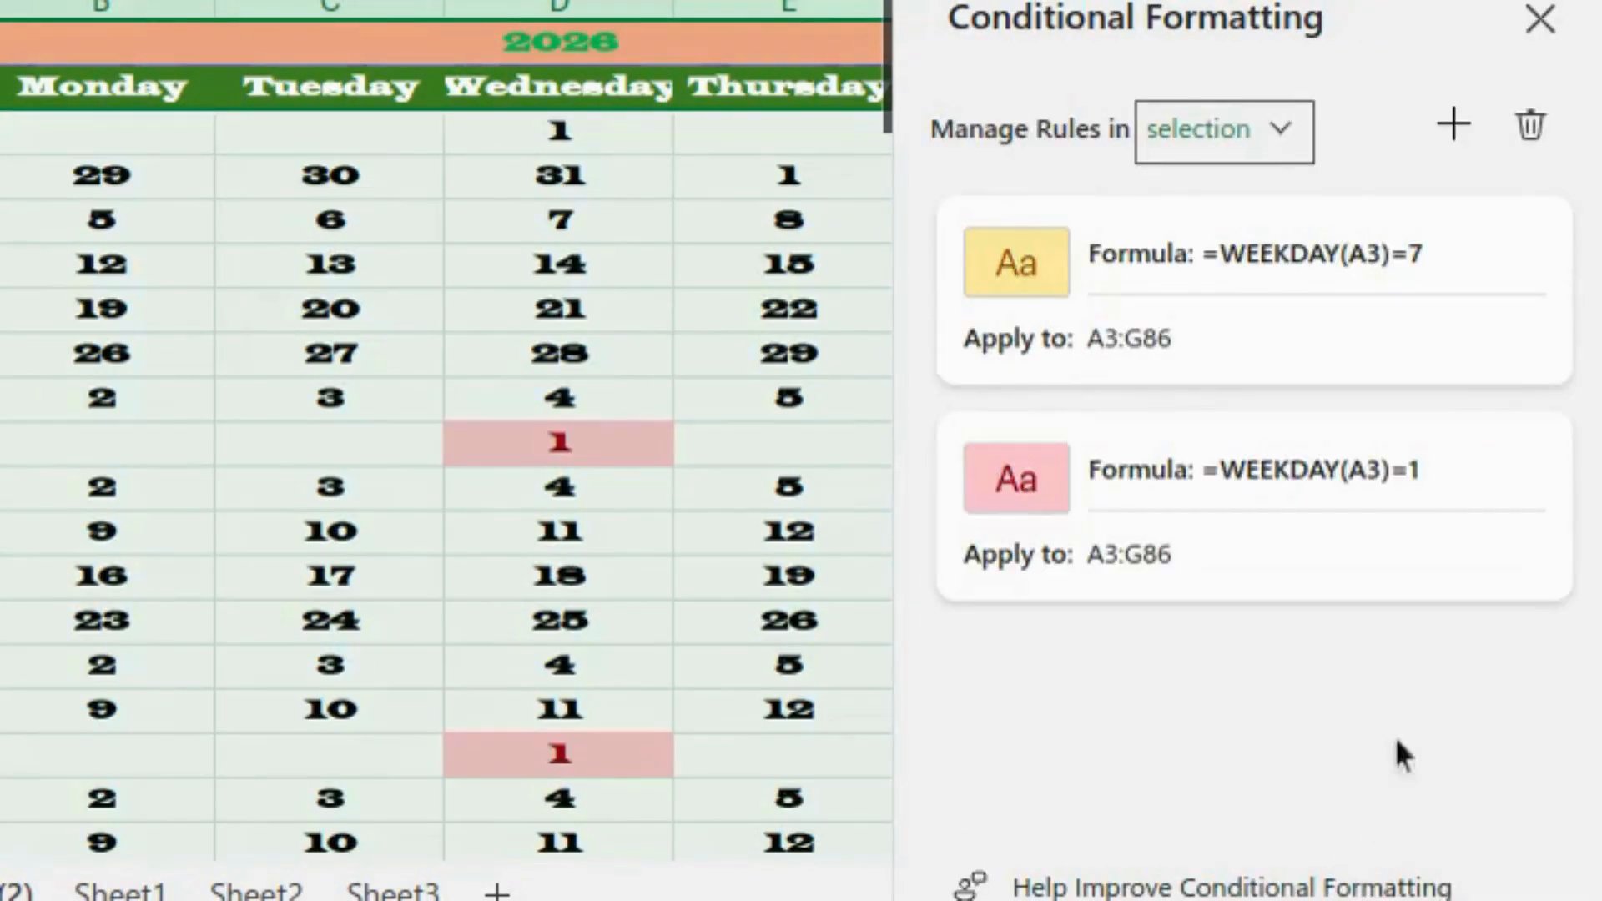
pyautogui.click(1470, 133)
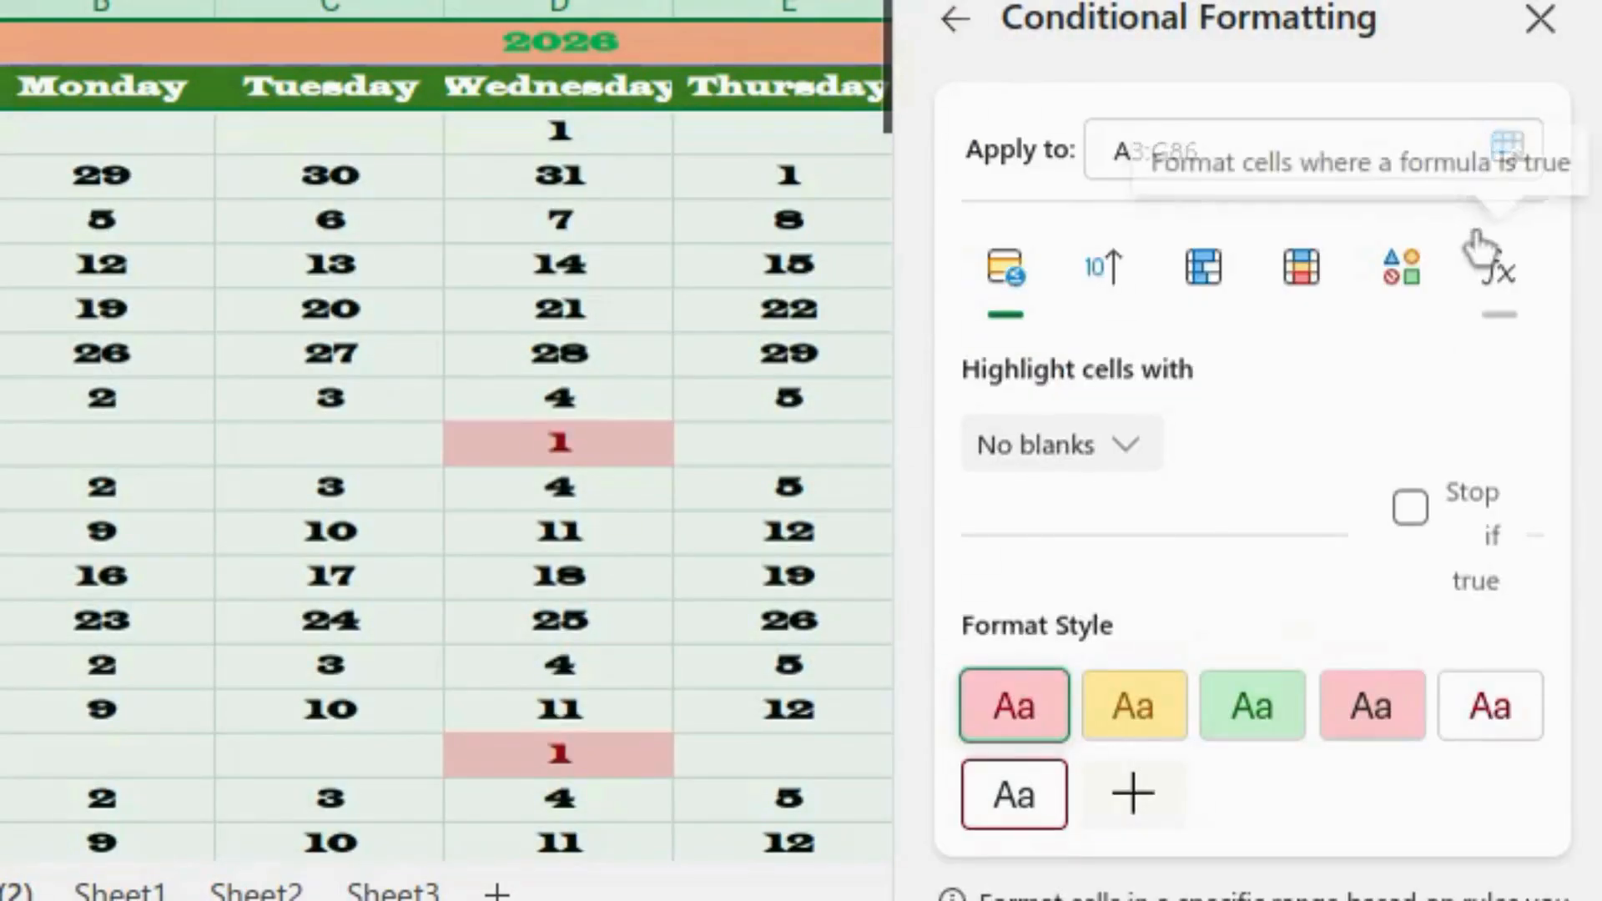
# - Enter the rule formula =AND(WEEKDAY(A3)>=2,WEEKDAY(A3)<=6) for weekday dates
pyautogui.click(1507, 275)
pyautogui.write('=weekday(A3)=1')
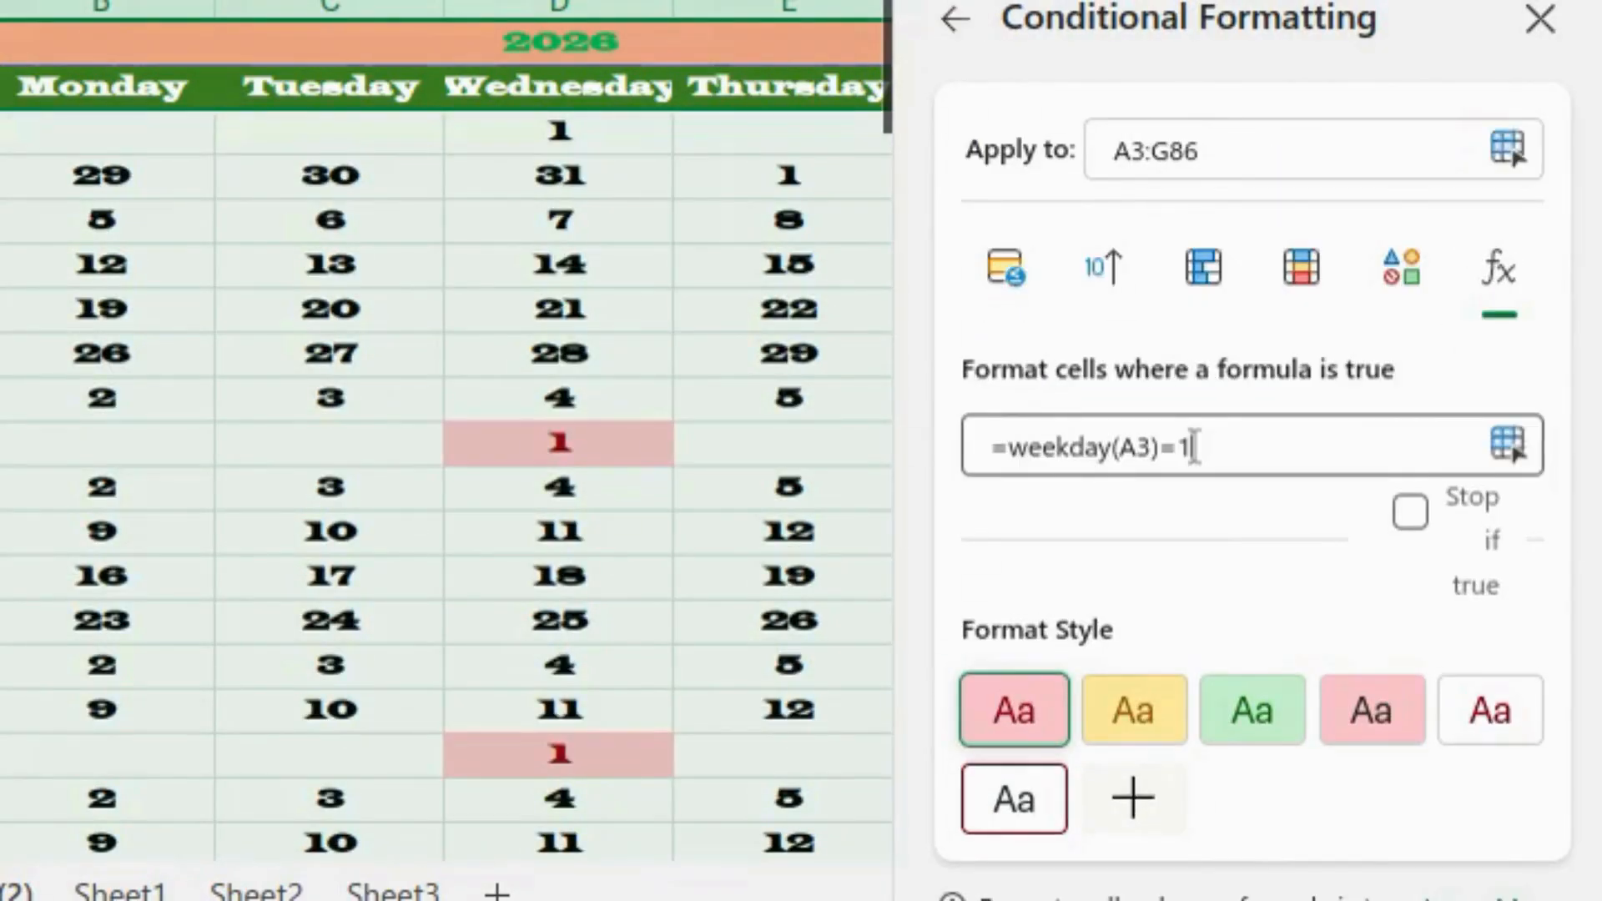
pyautogui.press('BackSpace')
pyautogui.press('BackSpace')
pyautogui.write('>=2,')
pyautogui.click(1014, 460)
pyautogui.write('And(')
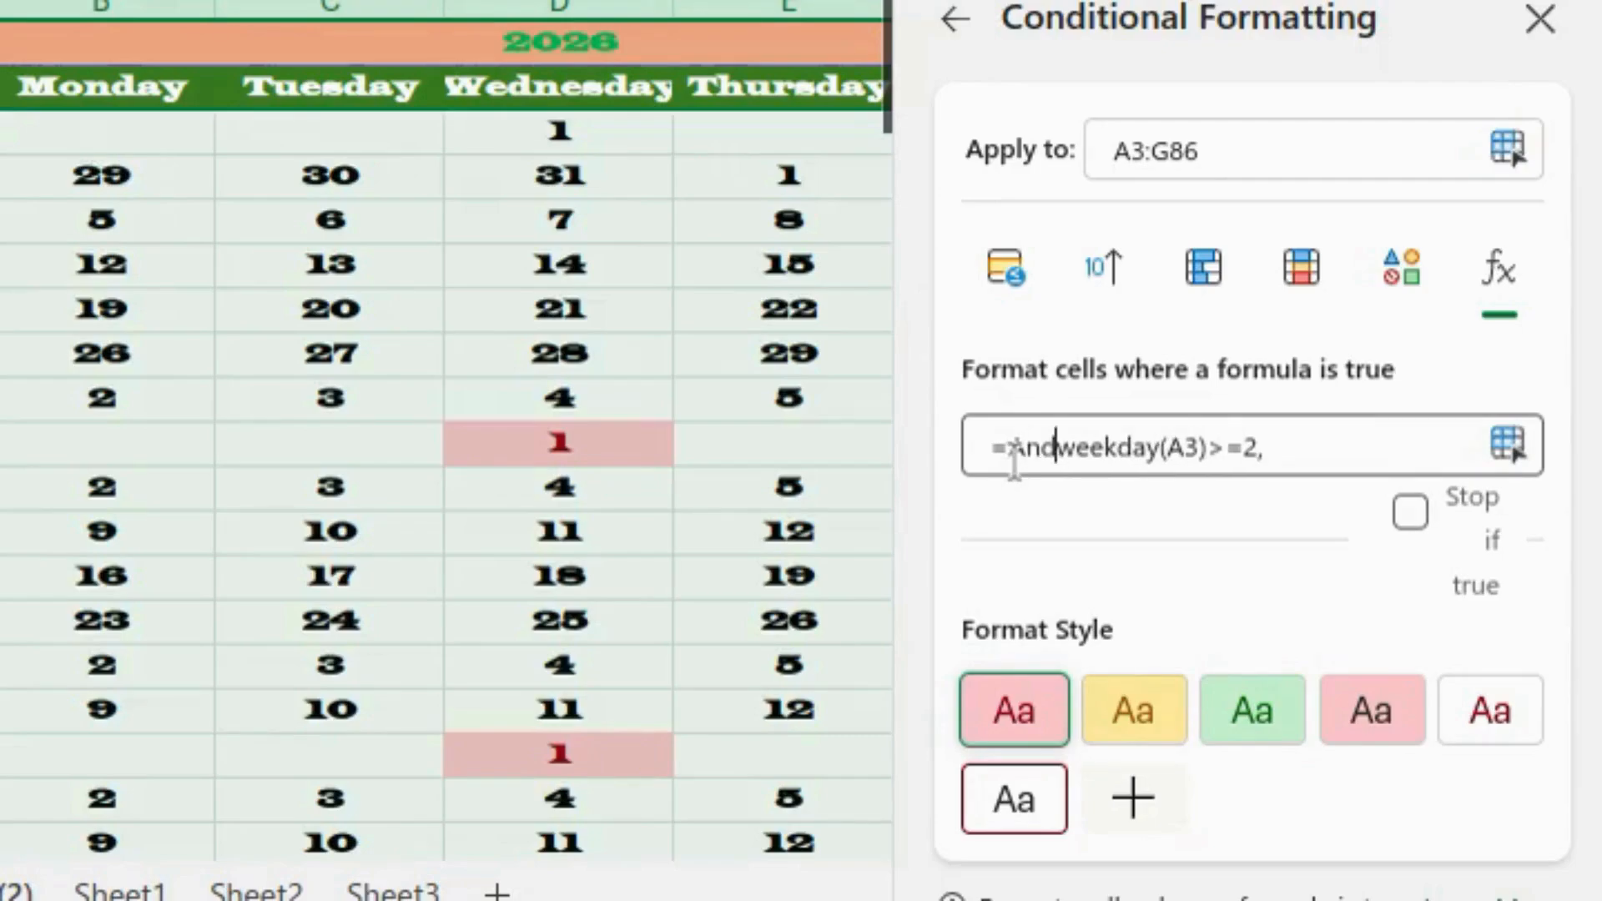
pyautogui.click(1291, 450)
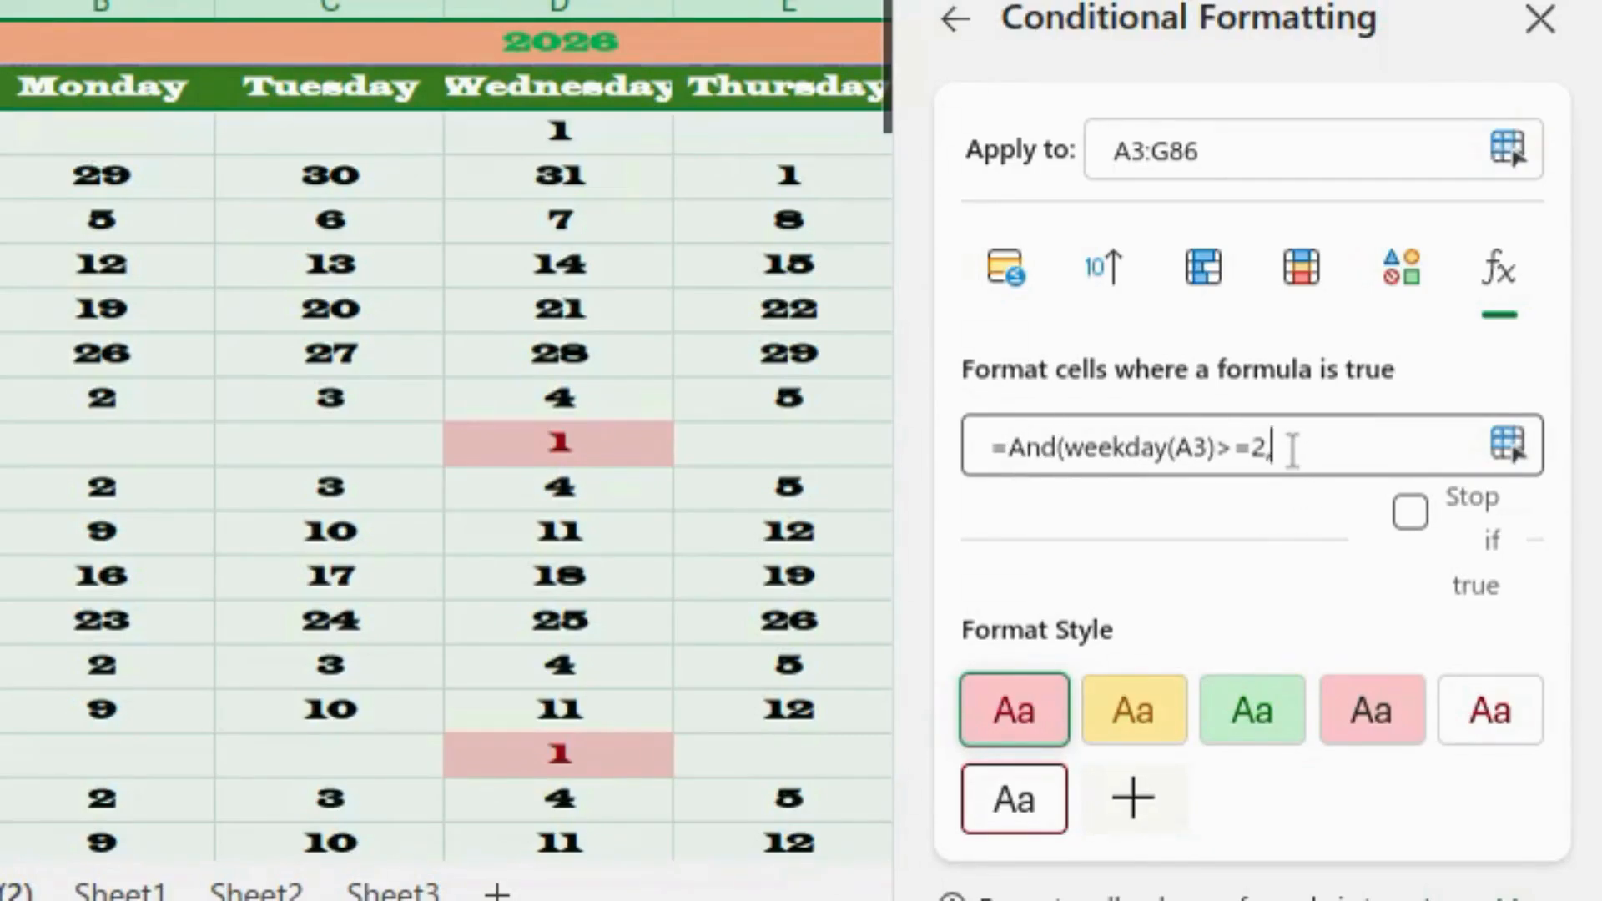
pyautogui.write('=weekday(A3)=1')
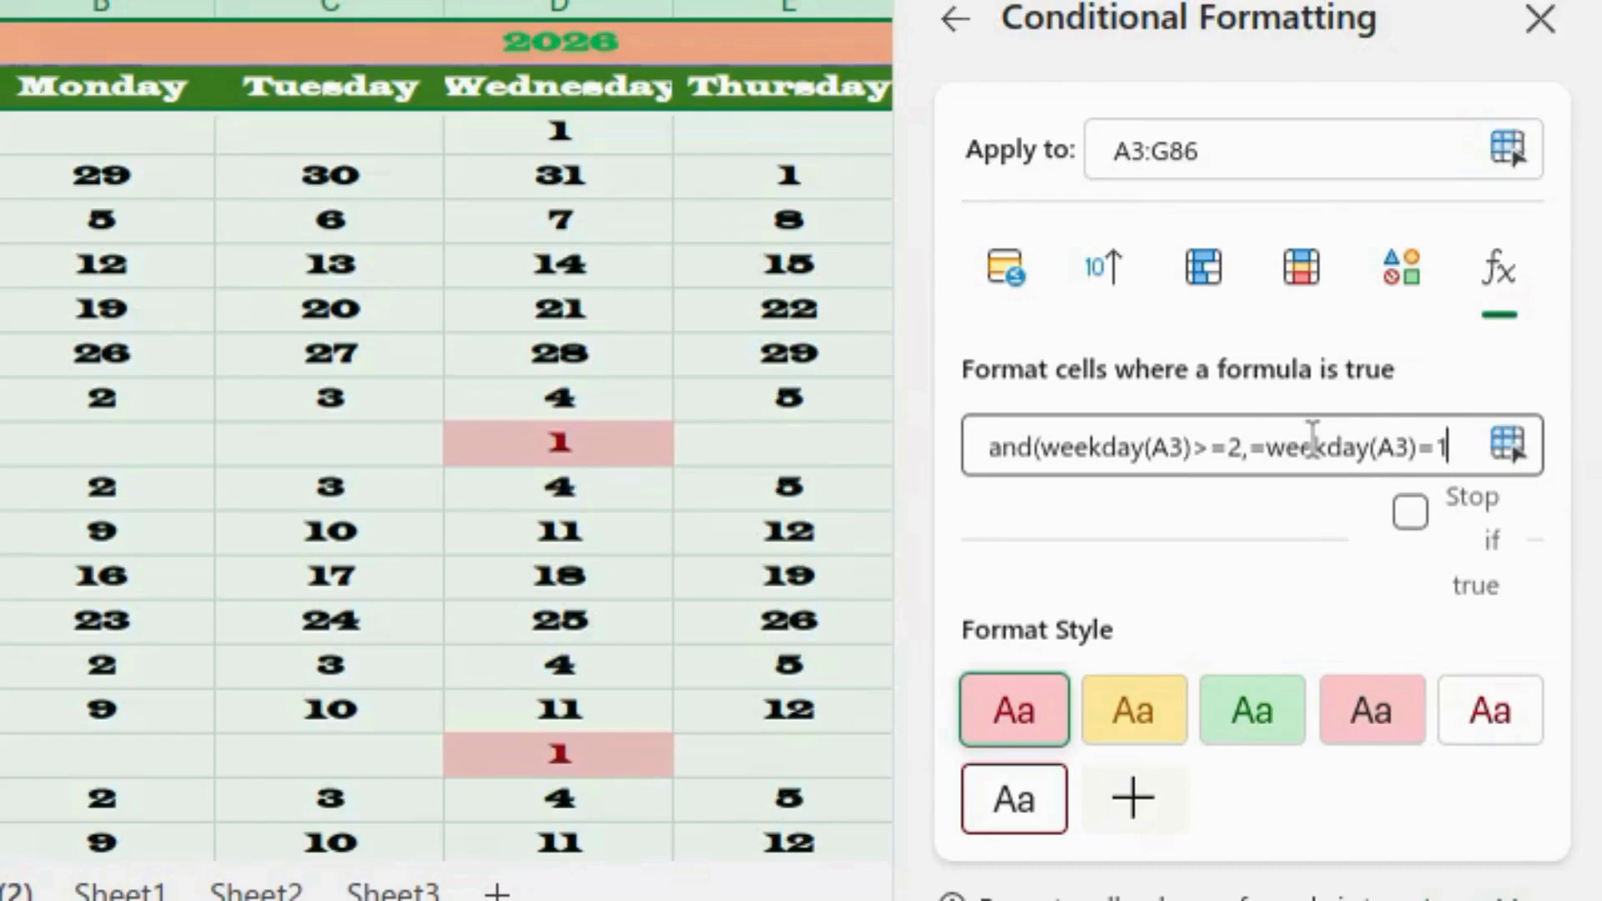
pyautogui.write(')')
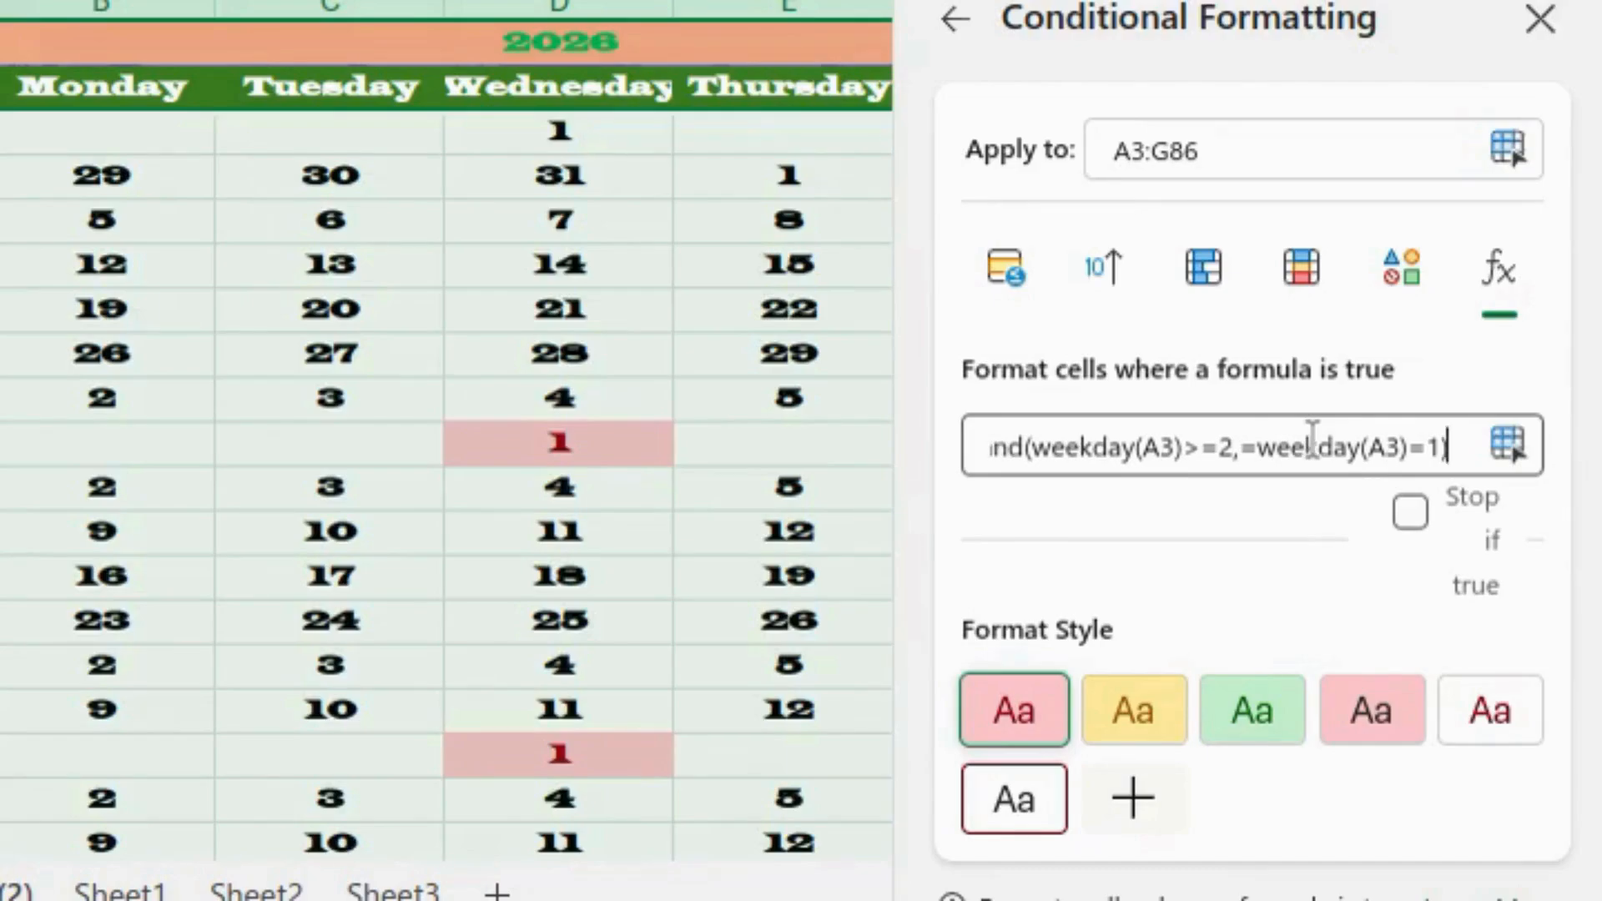
pyautogui.click(1253, 451)
pyautogui.press('BackSpace')
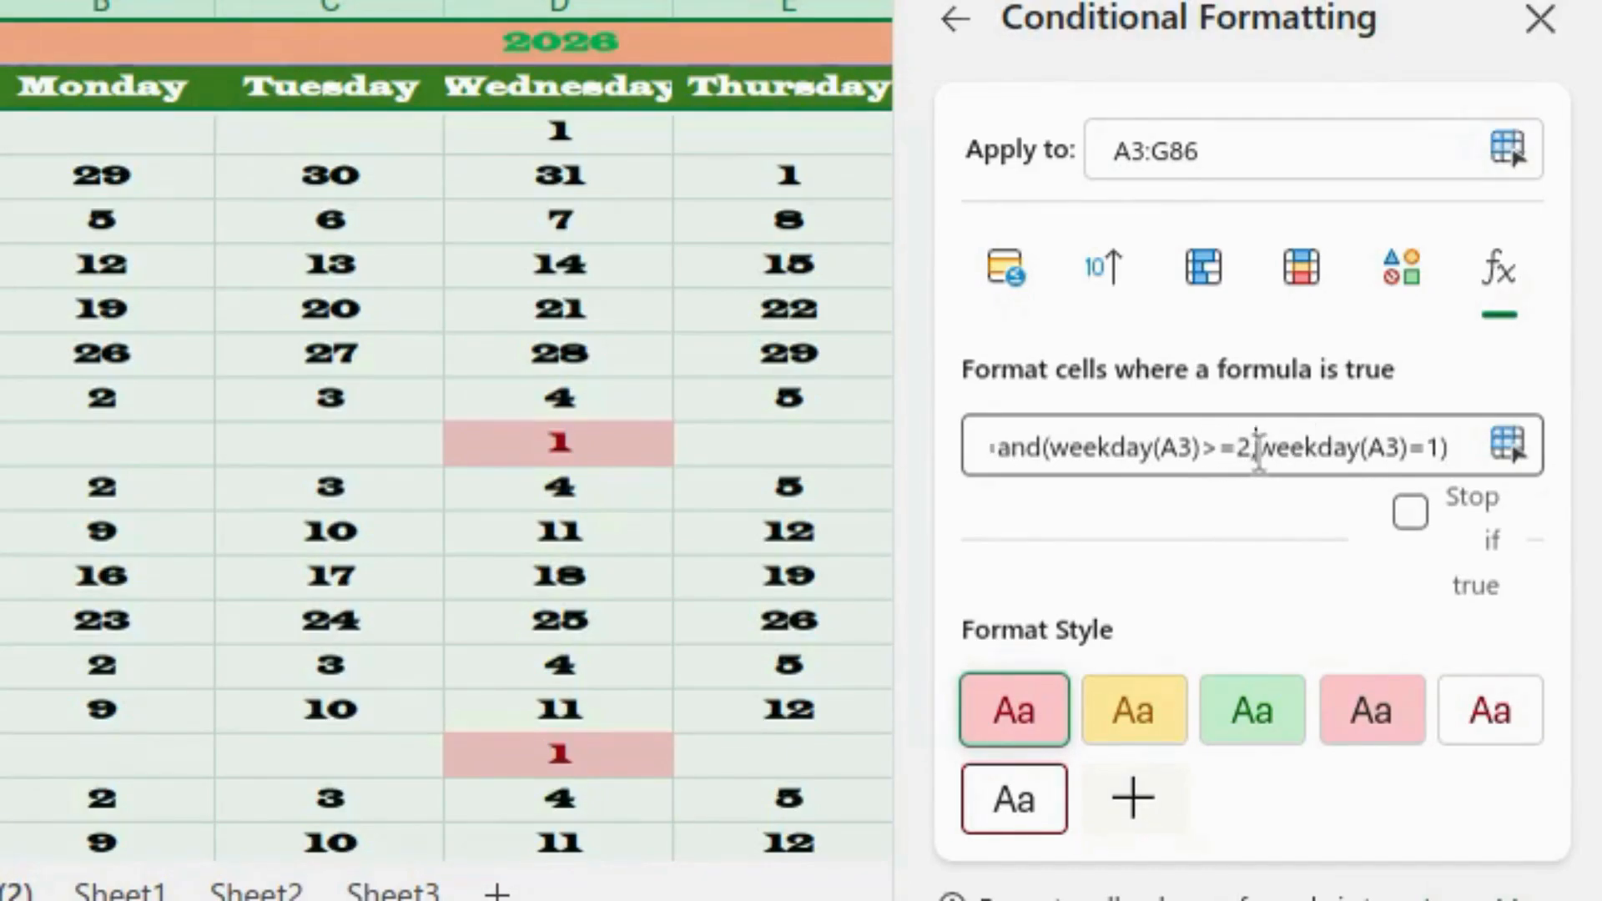
pyautogui.click(1437, 449)
pyautogui.press('BackSpace')
pyautogui.press('BackSpace')
pyautogui.write('<=6')
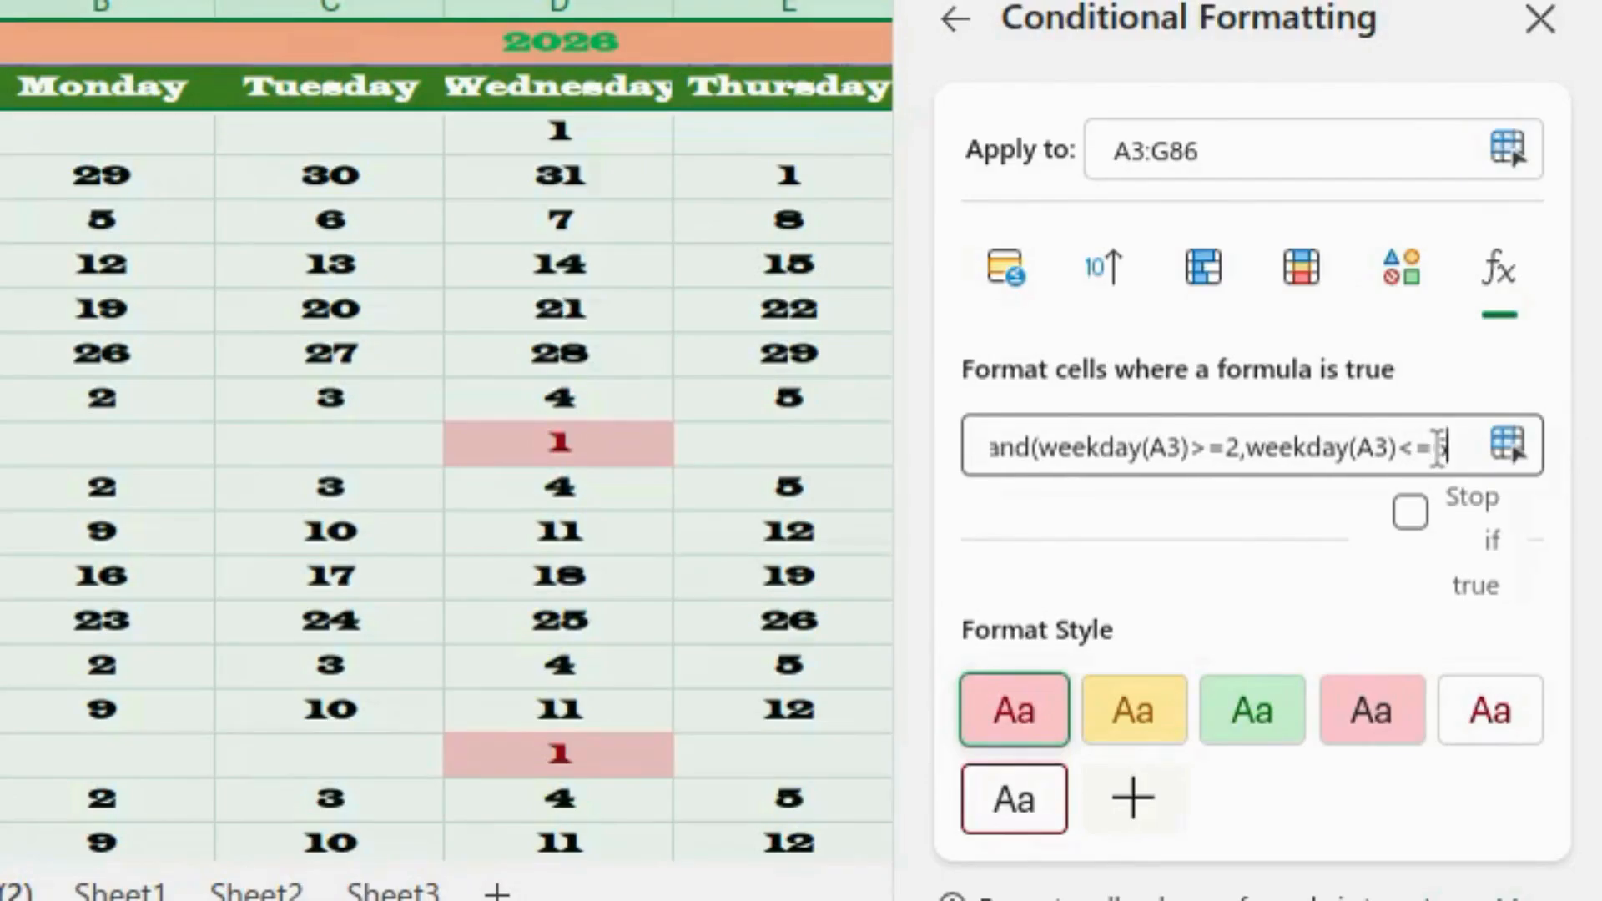
# - Give the weekday rule the green style and save it
pyautogui.scroll(-2, 1513, 714)
pyautogui.click(1279, 640)
pyautogui.click(1335, 886)
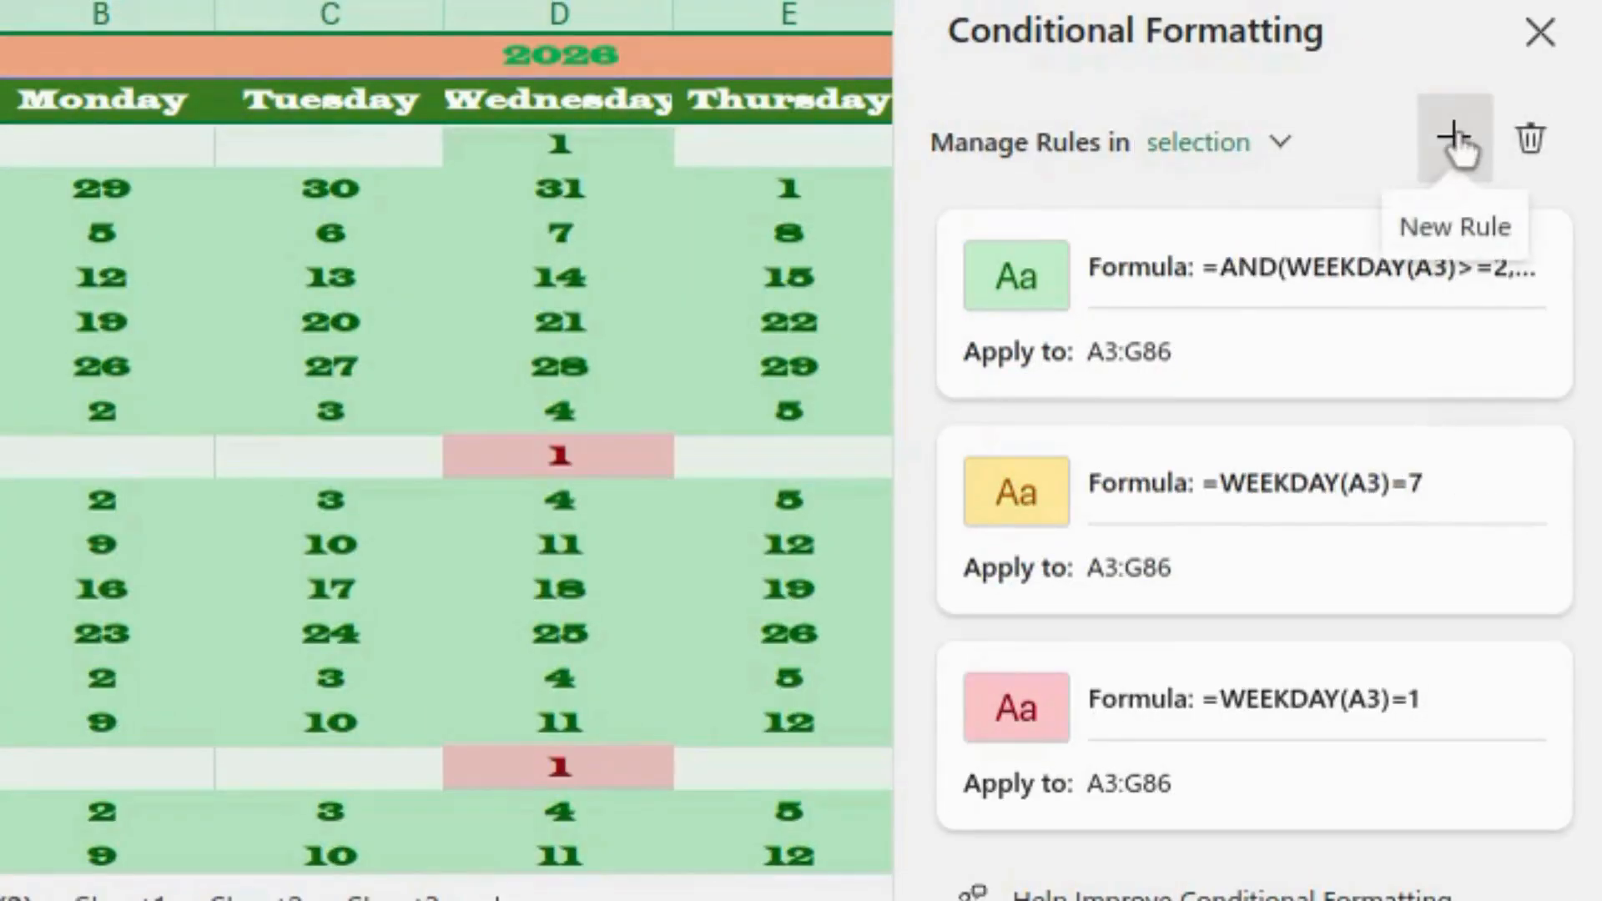
# - Set up a fourth formula rule =$A3="" with the light red fill style
pyautogui.click(1456, 149)
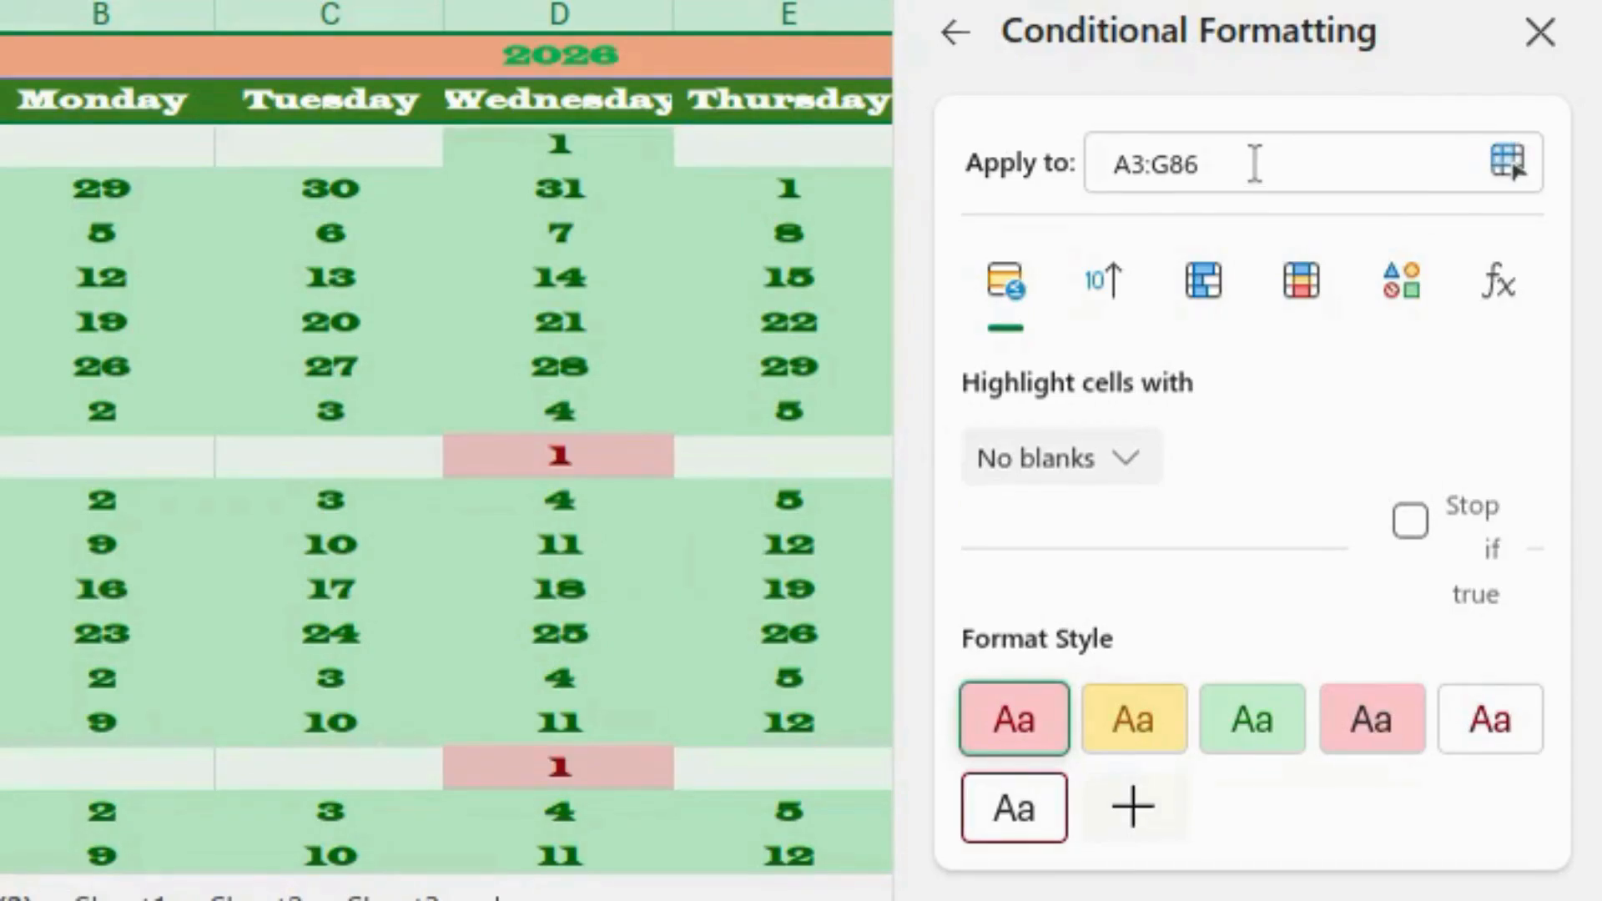
pyautogui.click(1511, 299)
pyautogui.click(1118, 468)
pyautogui.write('=A')
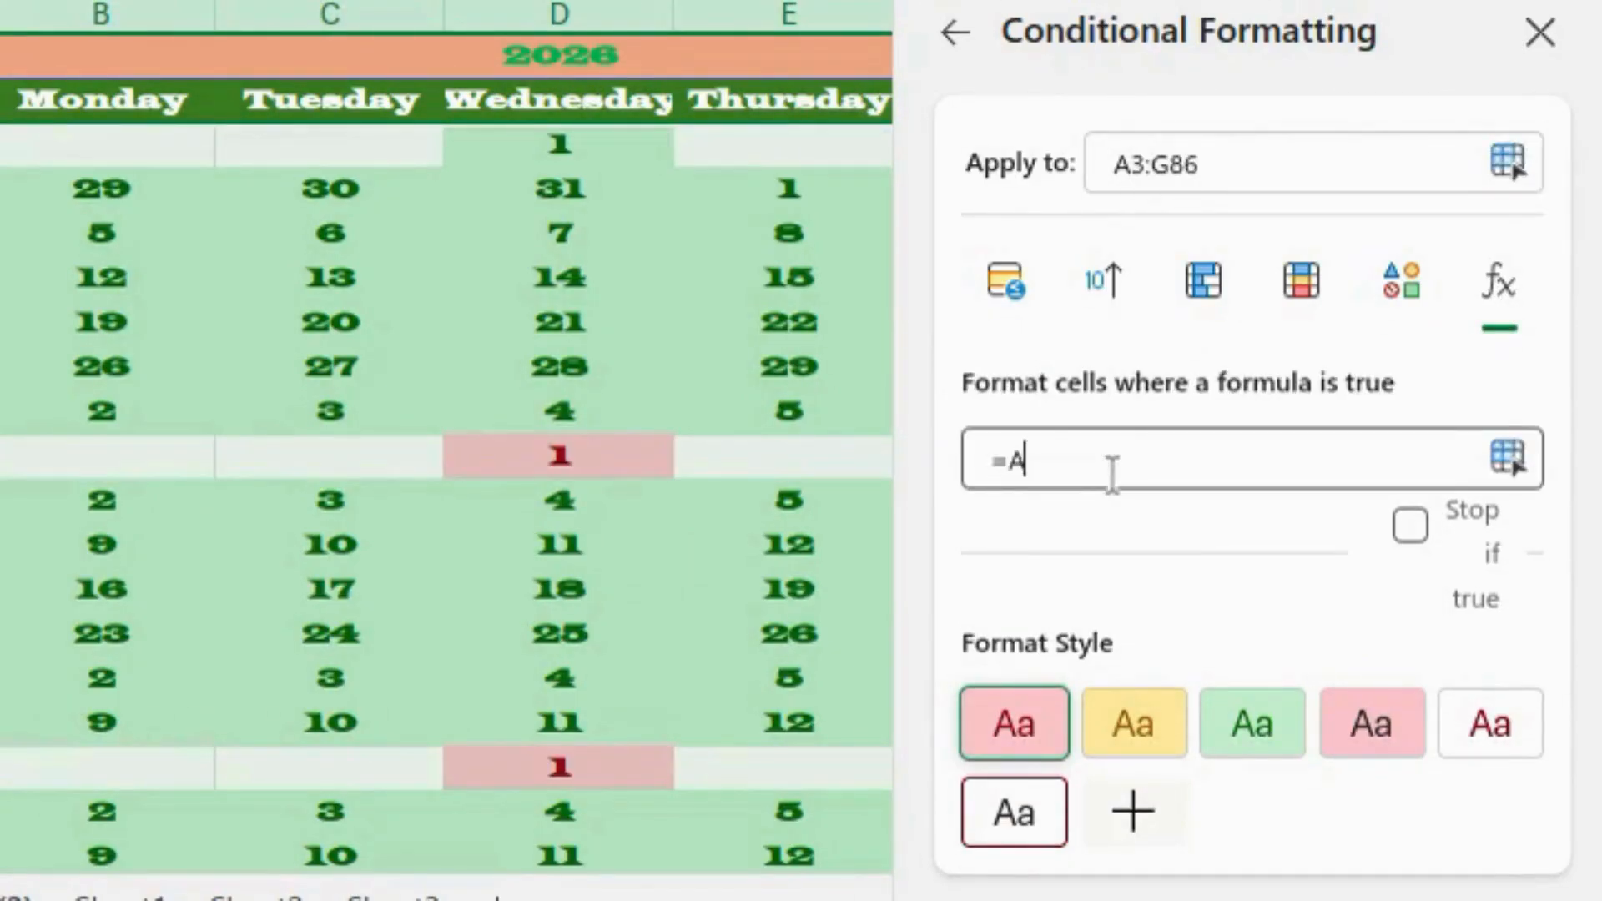
pyautogui.write('3=""')
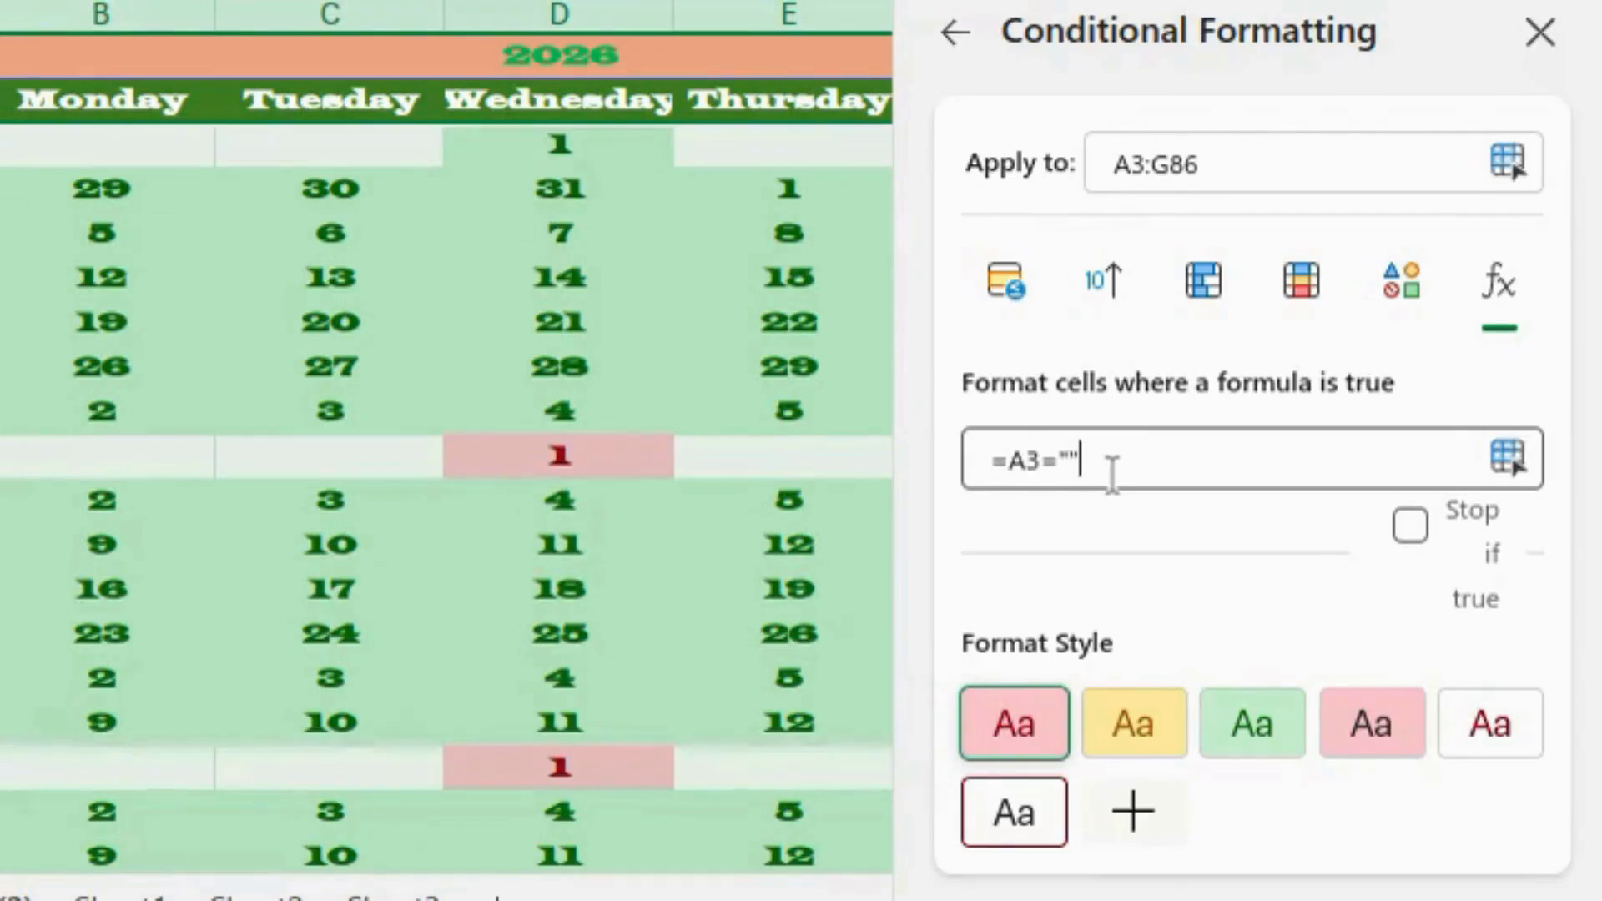
pyautogui.click(1011, 460)
pyautogui.write('$')
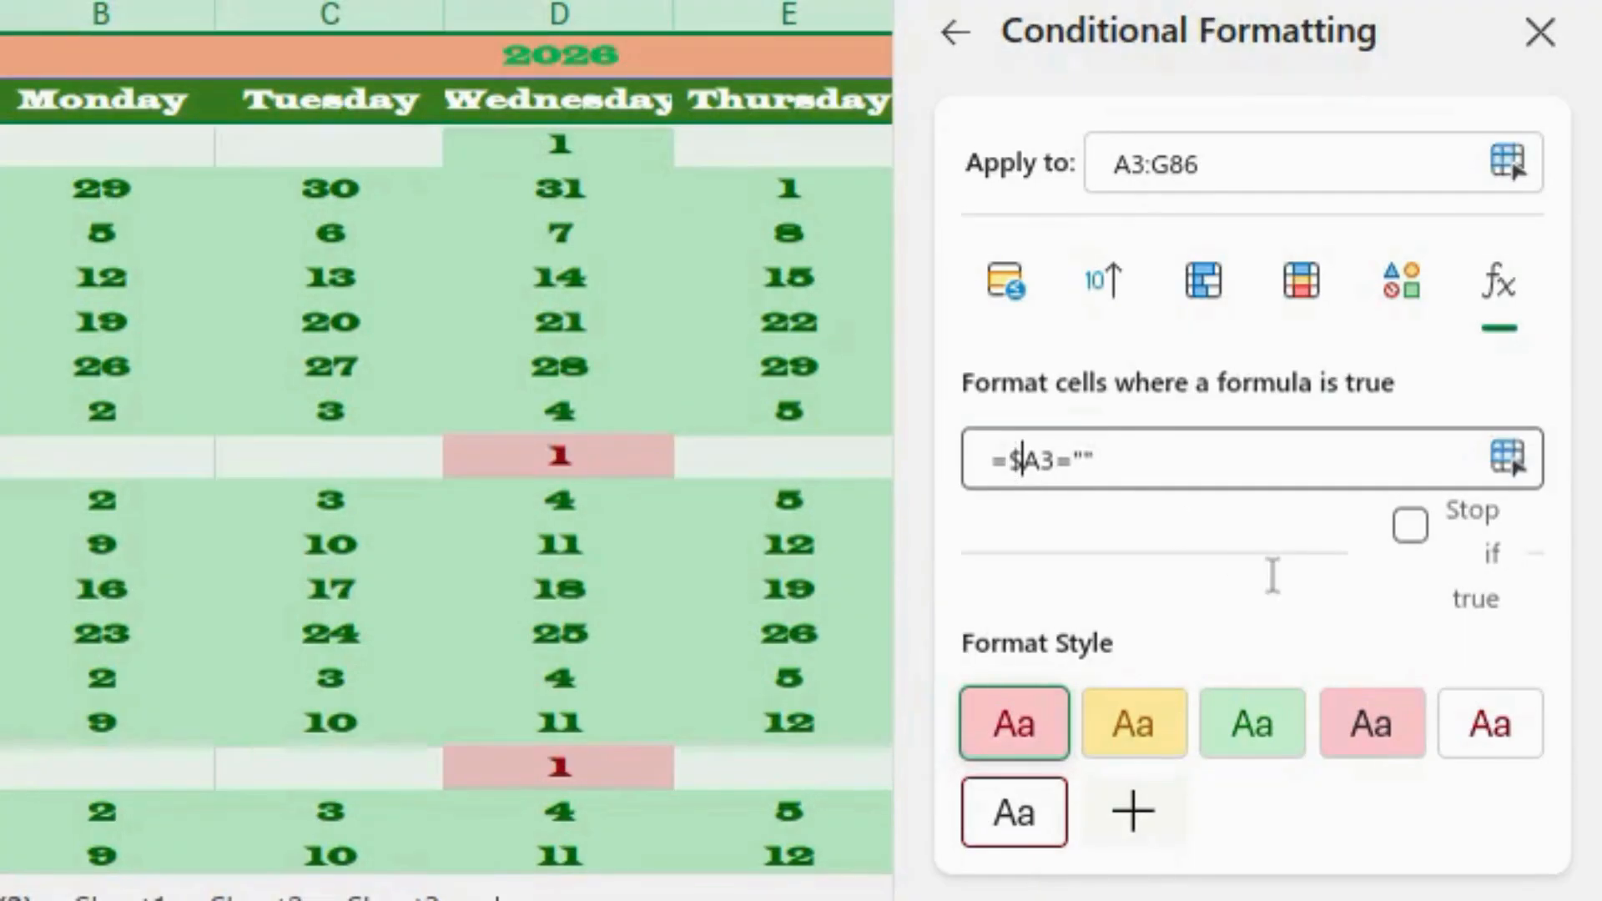
pyautogui.click(1383, 726)
pyautogui.scroll(-1, 1386, 739)
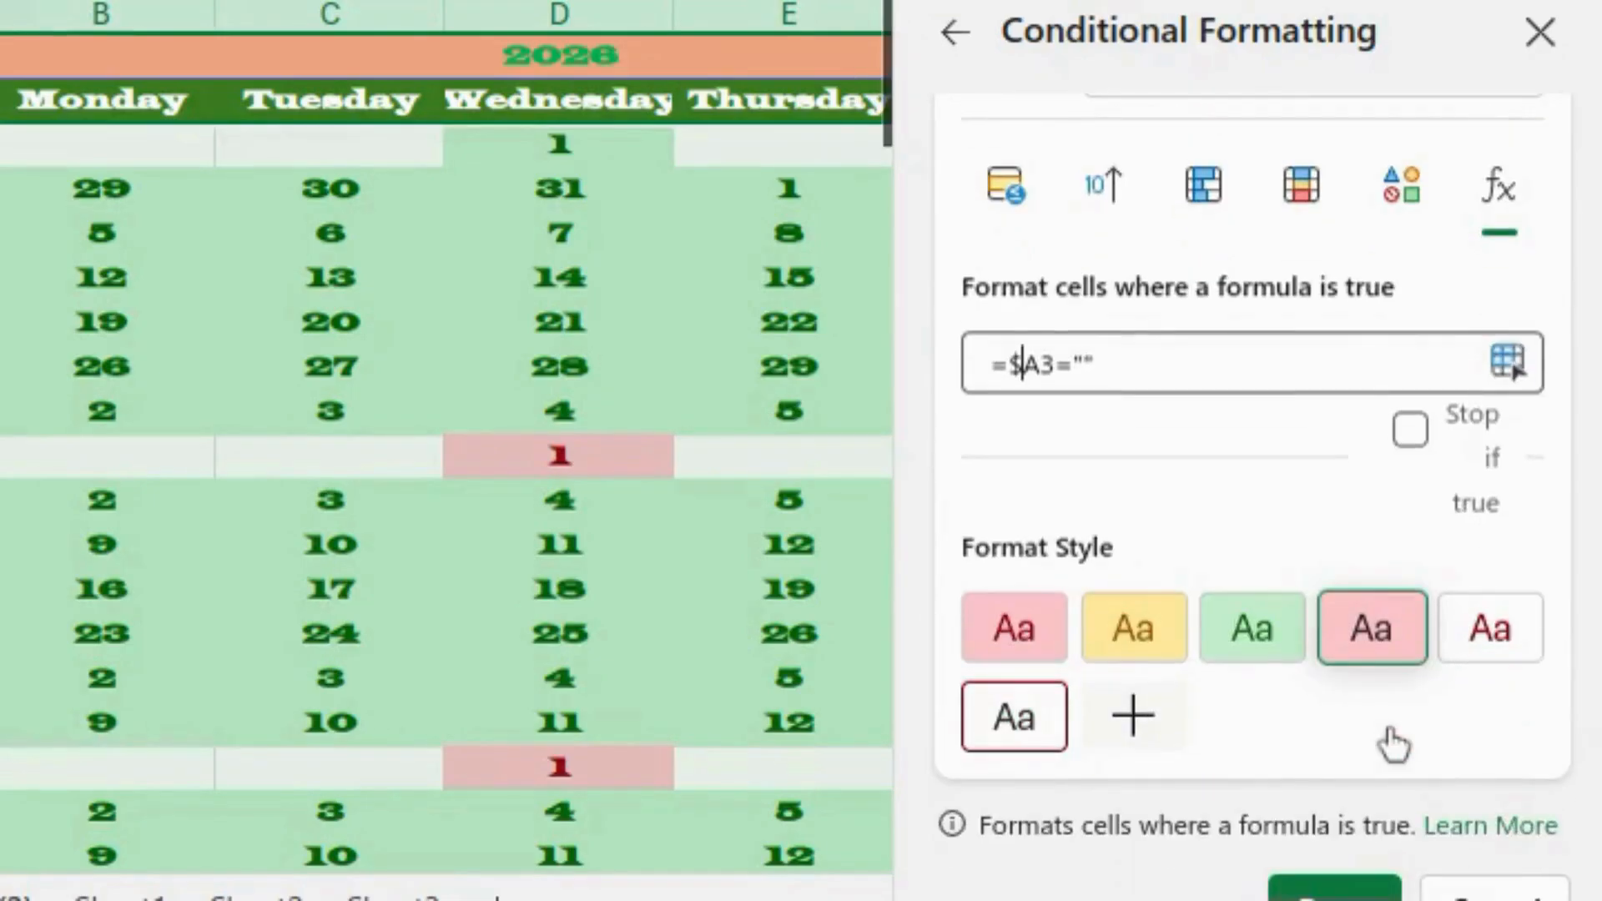
# - Save the light red $A3="" rule and format month headers with custom format mmmm
pyautogui.click(1337, 889)
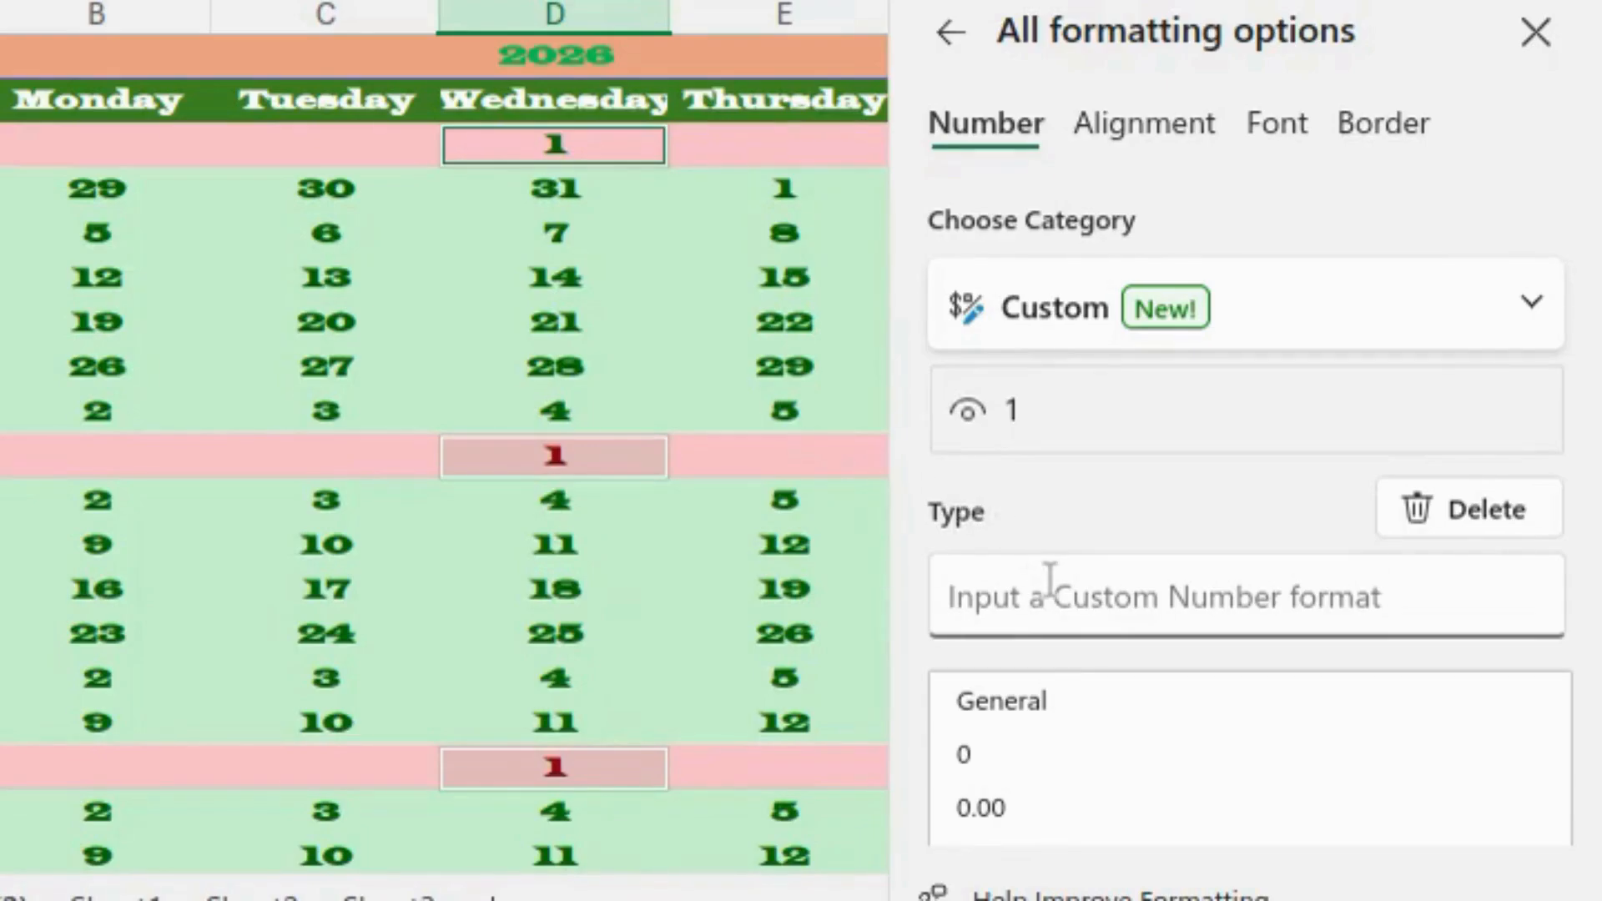
pyautogui.write('mmmm')
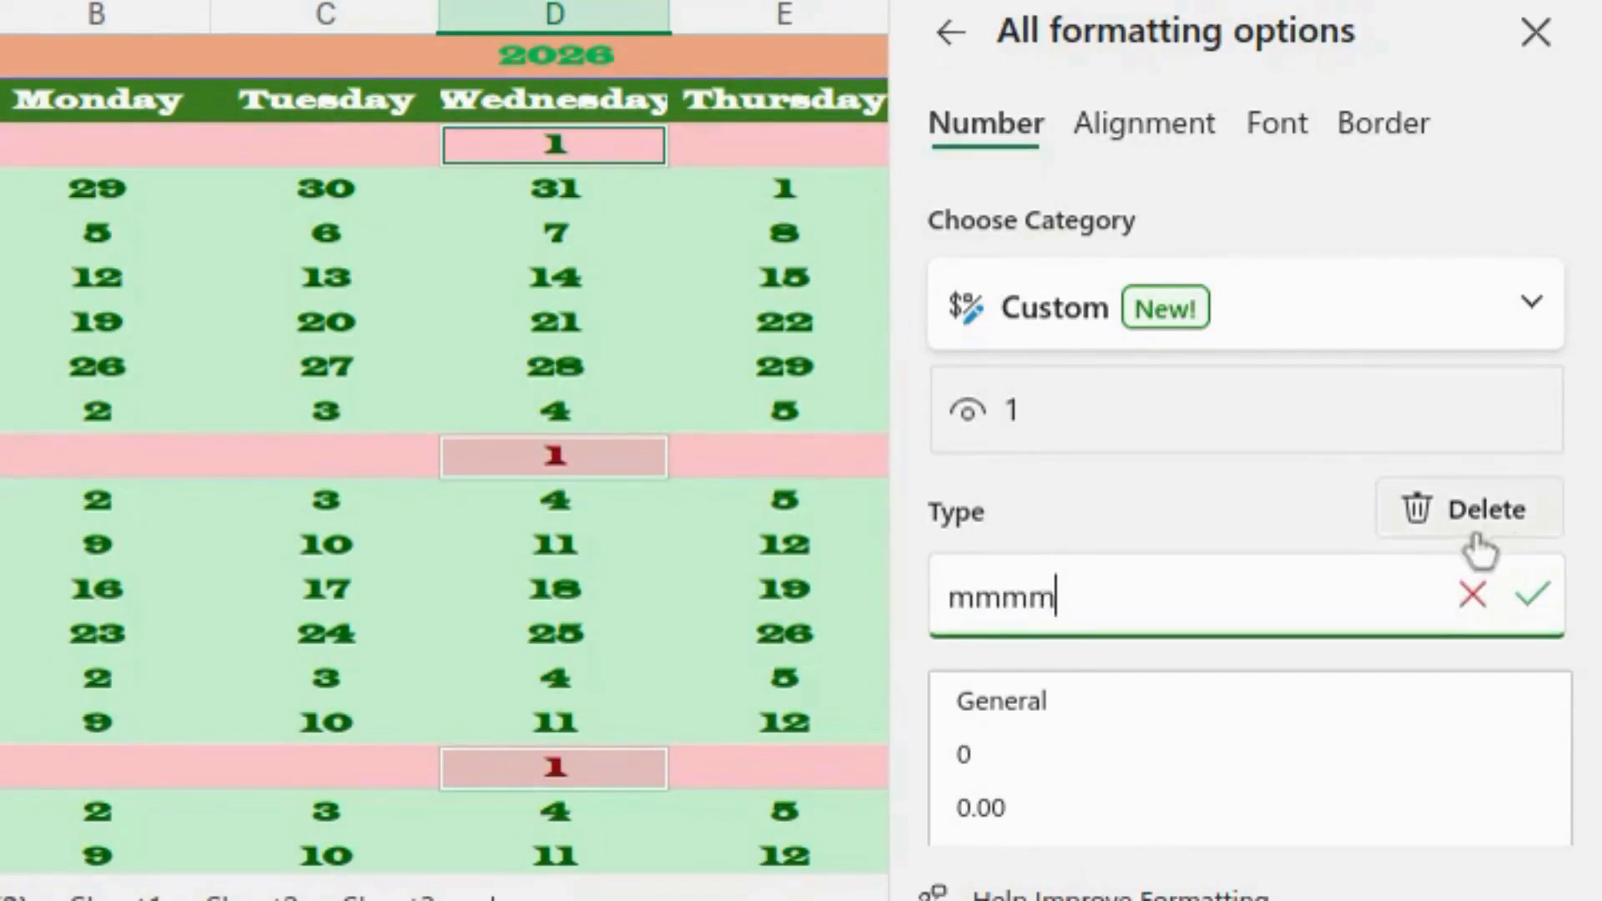
pyautogui.click(1534, 596)
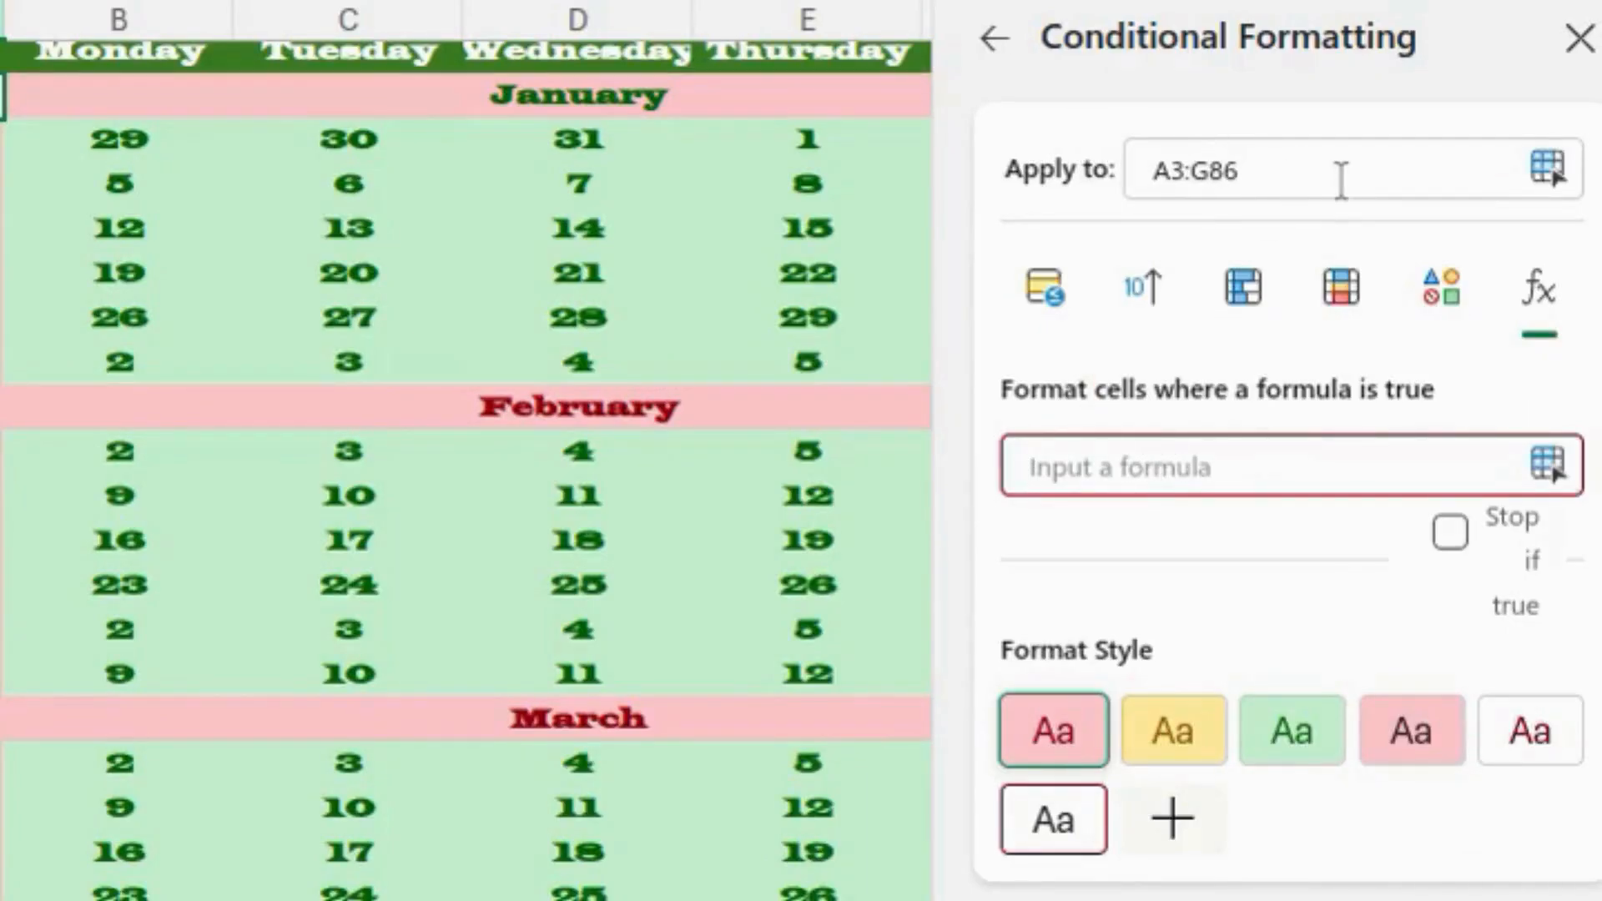
# - Add holiday rule =NOT(ISNA(MATCH(A3,'Sheet2'!$B:$B,0))) with white text on red fill
pyautogui.write('=')
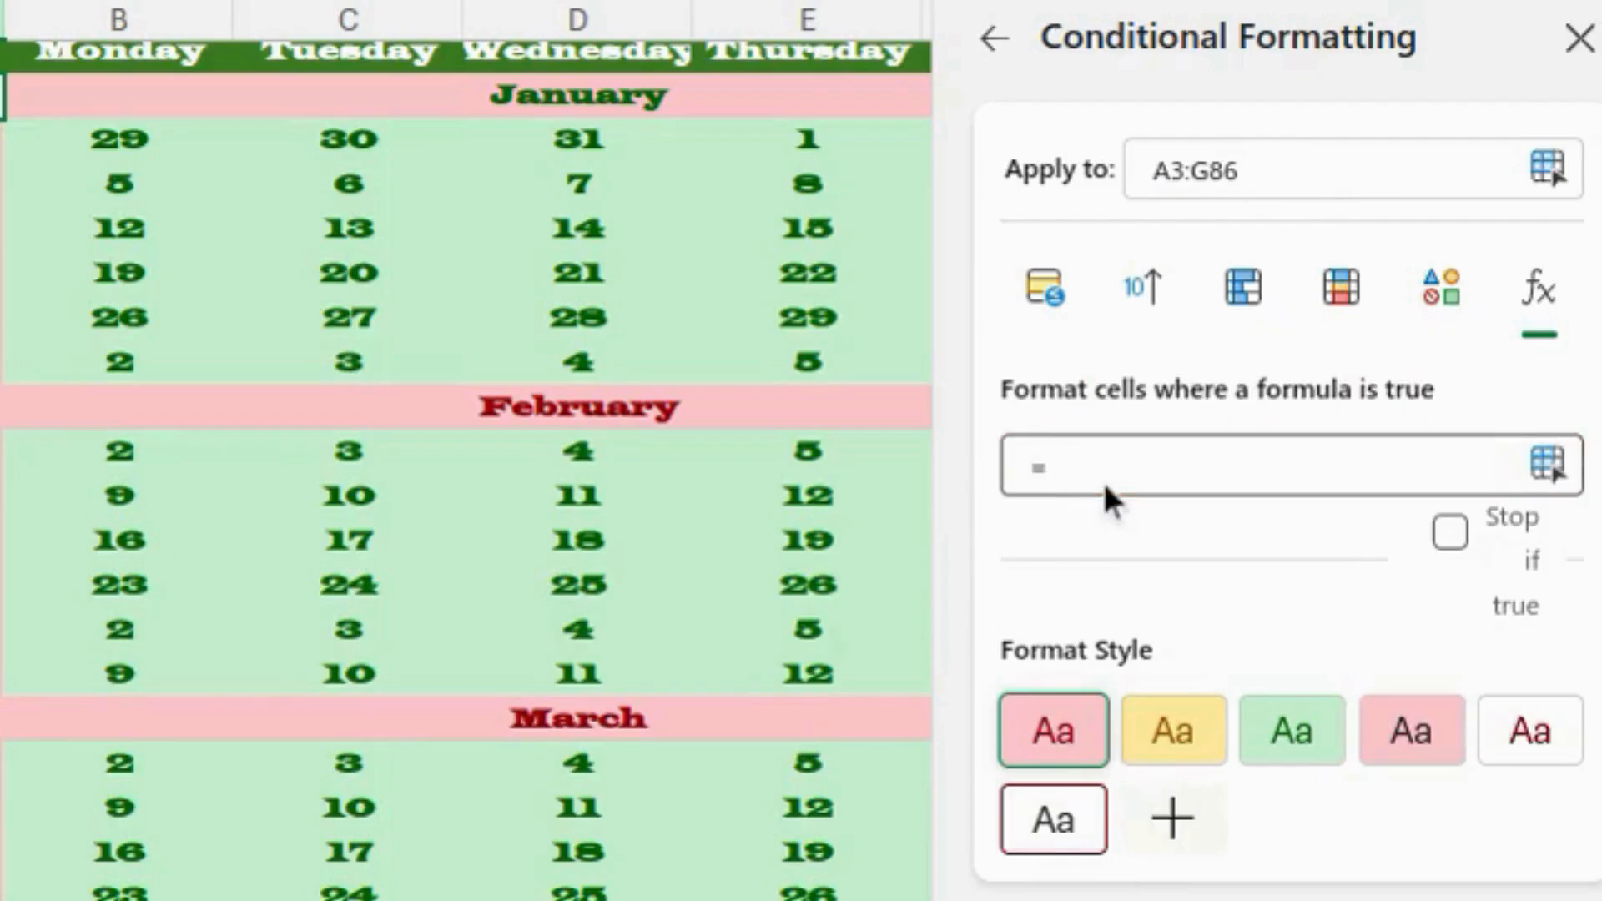
pyautogui.write('not(isna(match(')
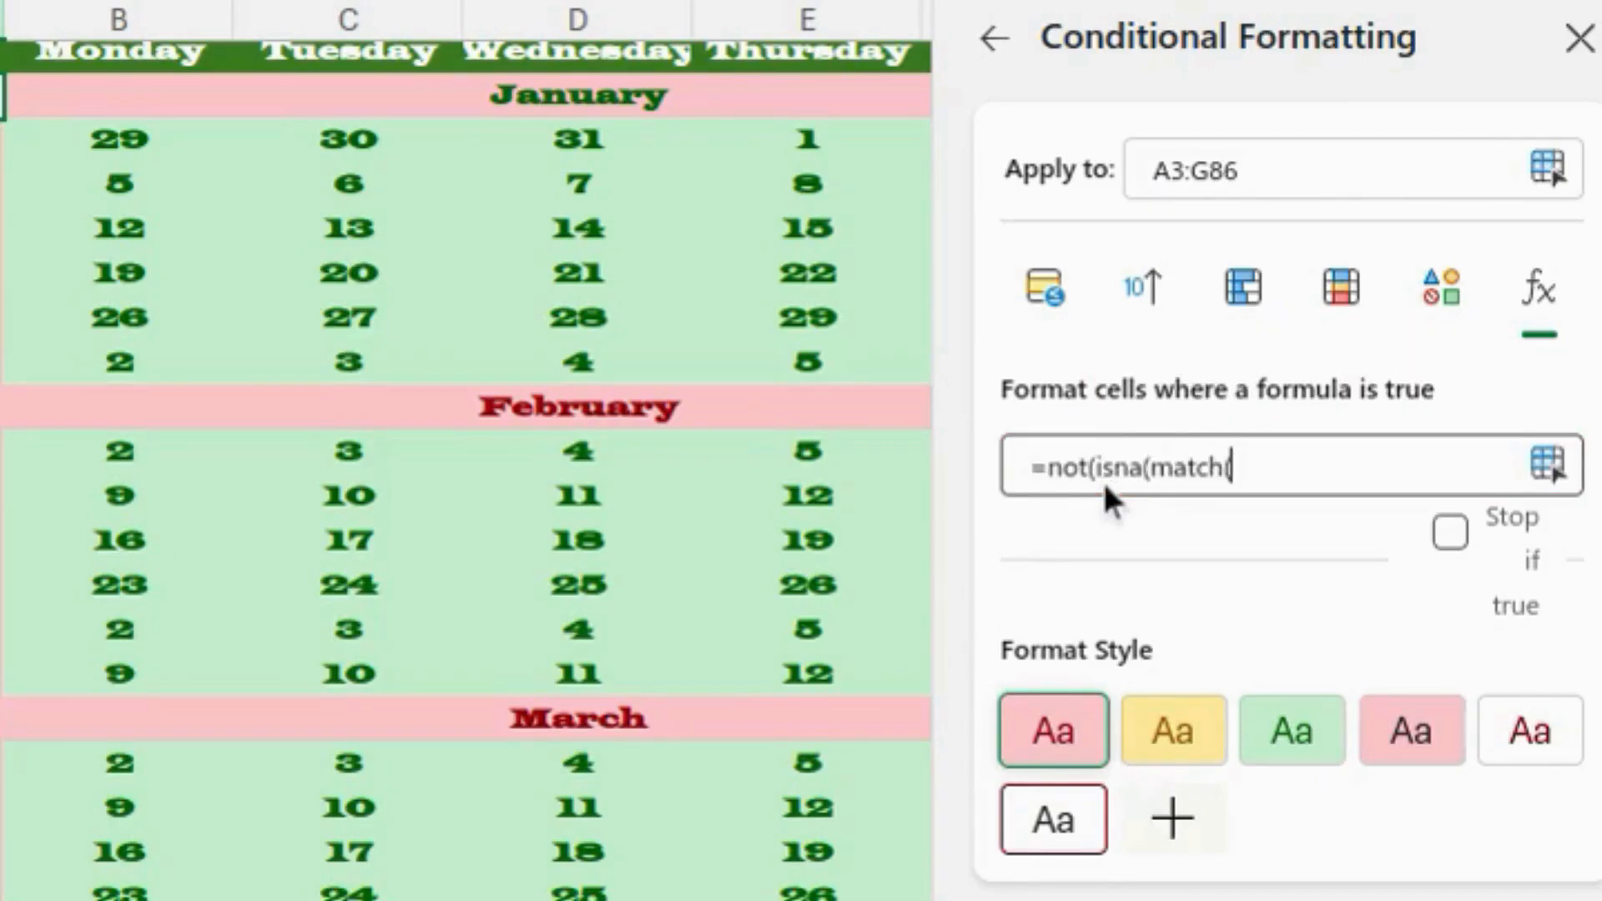
pyautogui.write('a3,')
pyautogui.hotkey('ctrl', 'pagedown')
pyautogui.click(151, 11)
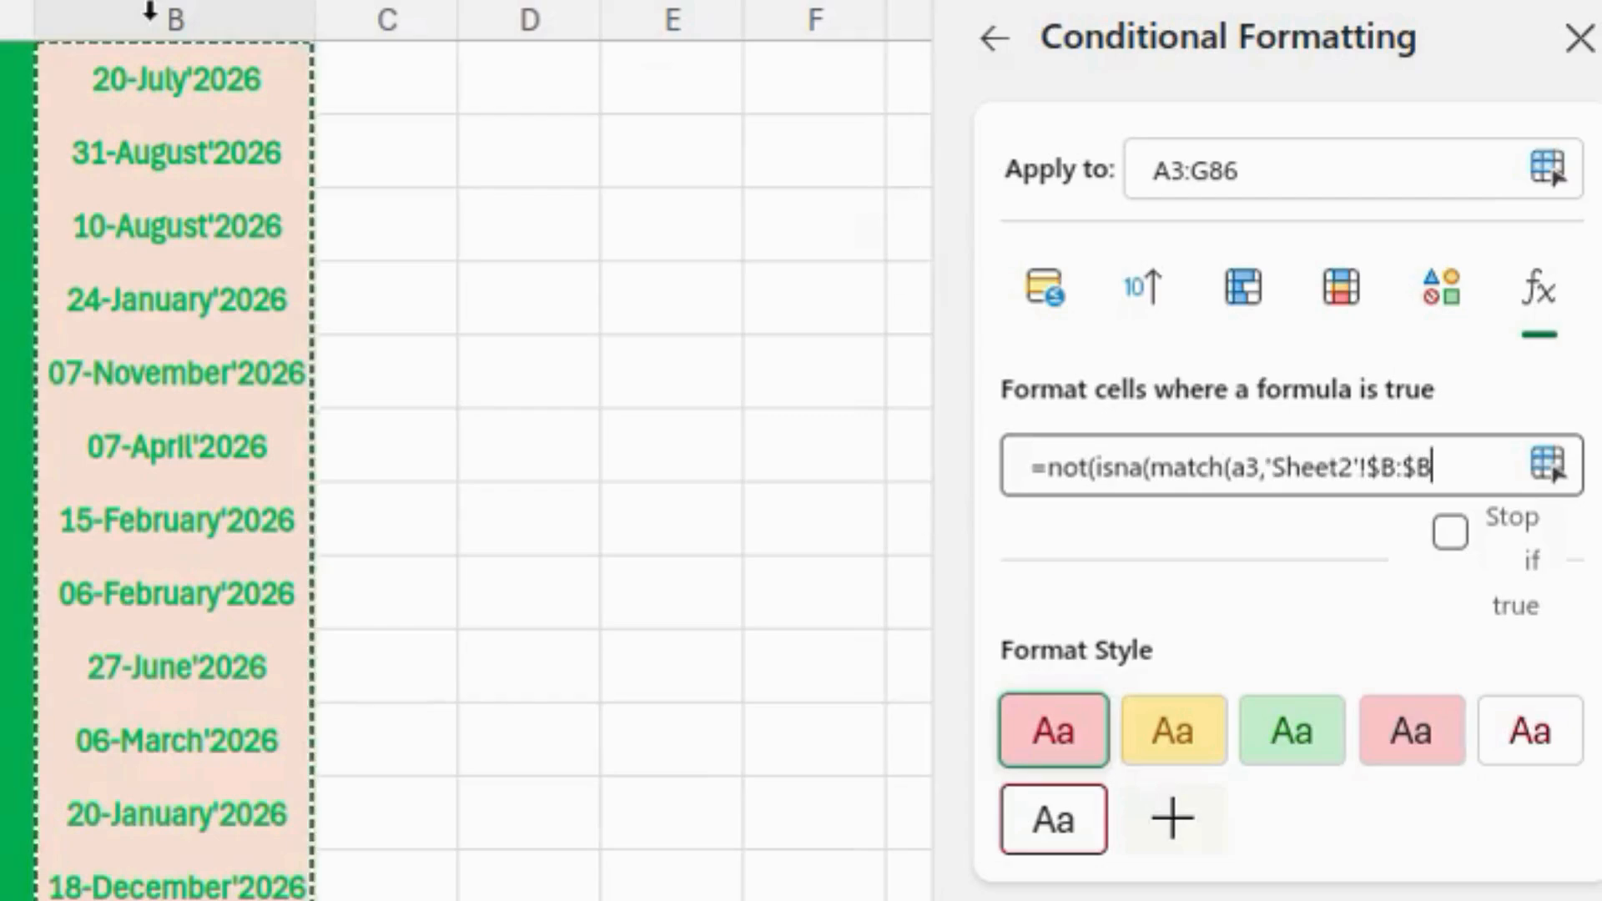
pyautogui.write(',0)))')
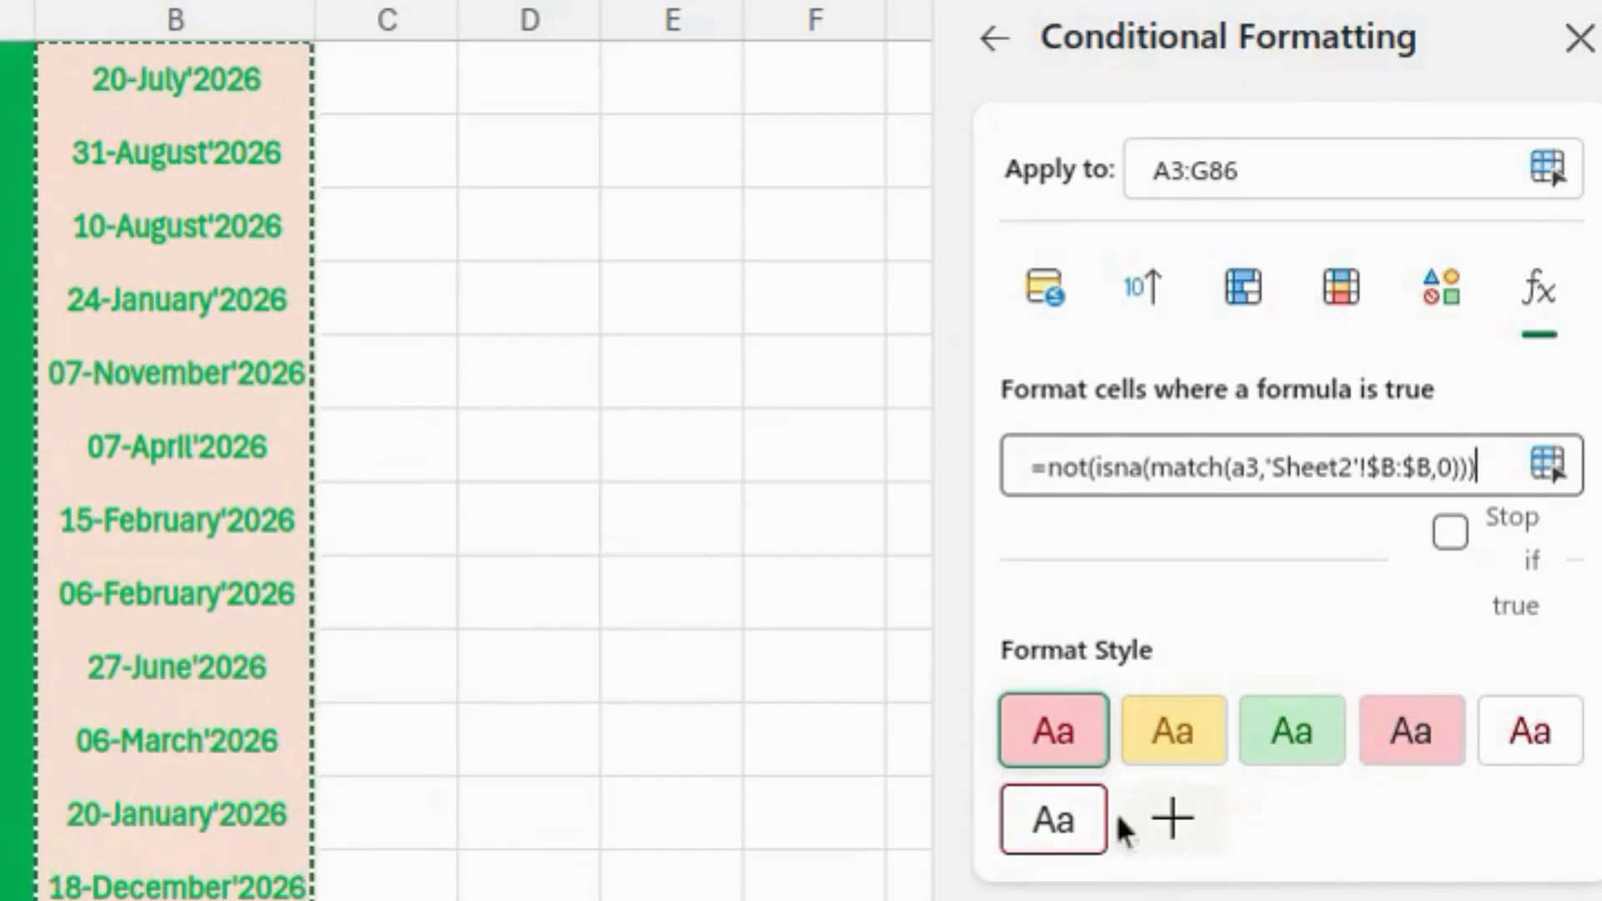
pyautogui.click(1172, 817)
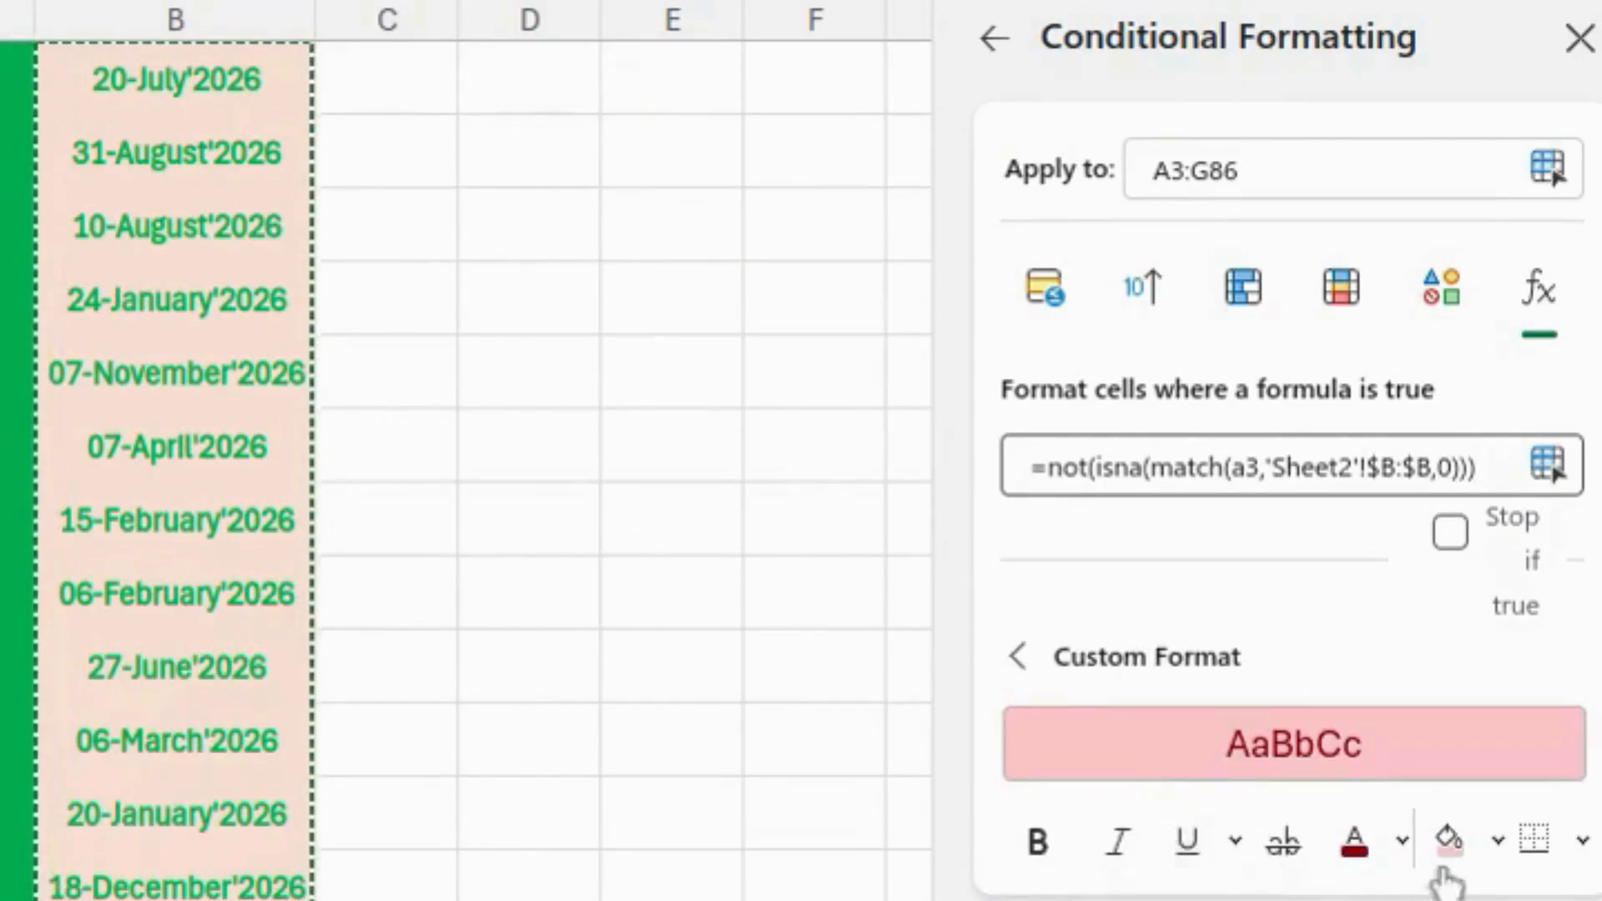
pyautogui.click(1498, 840)
pyautogui.click(1029, 611)
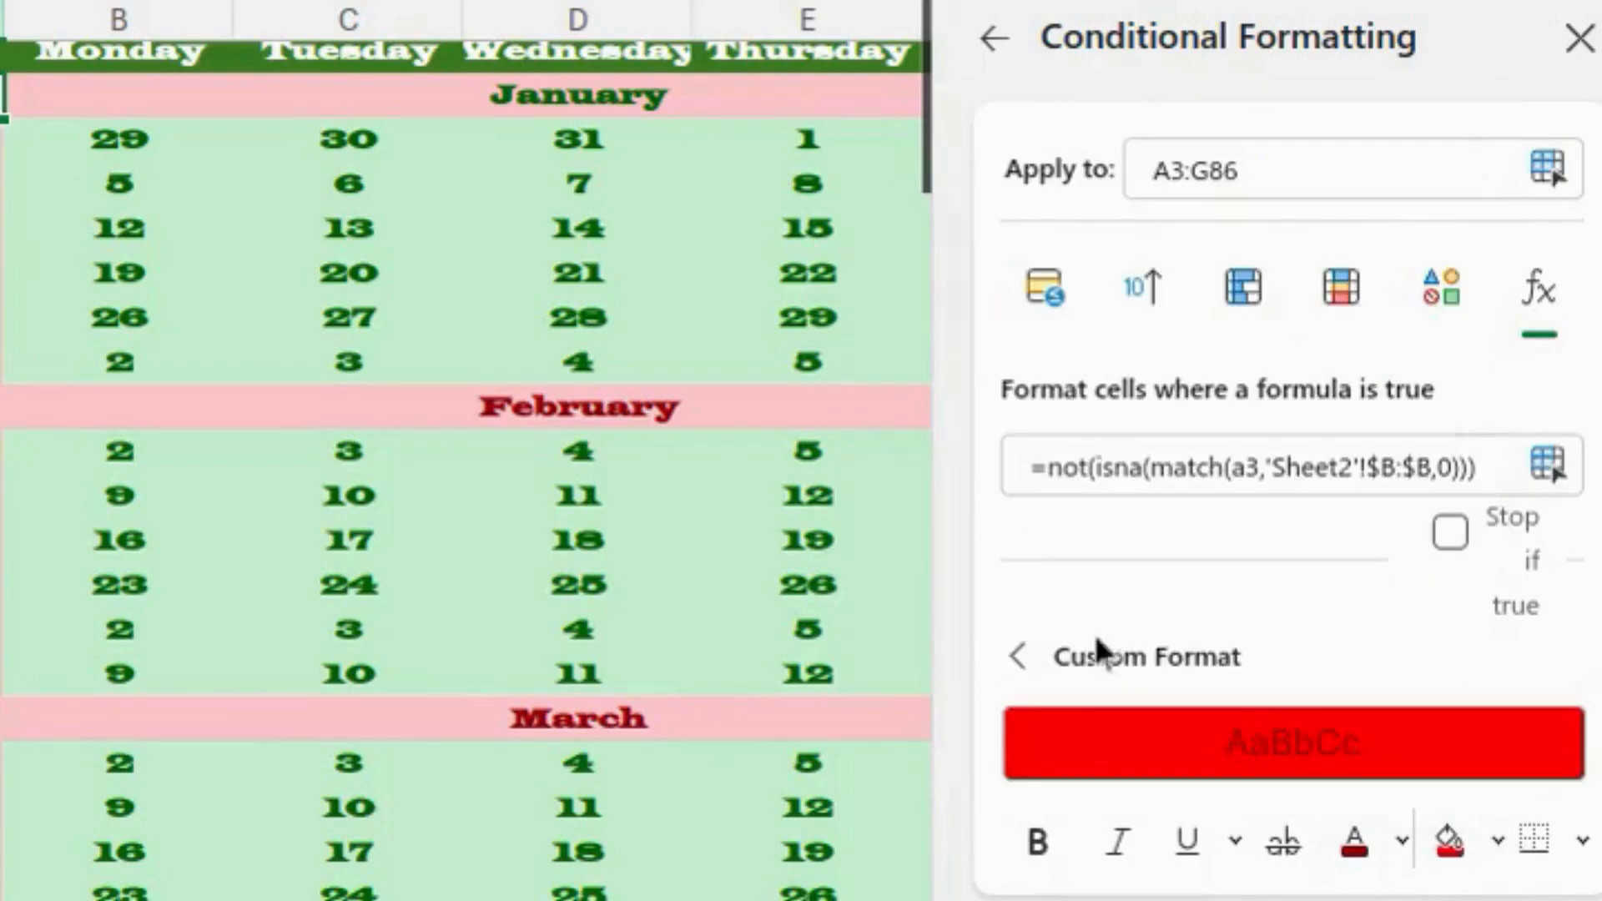
pyautogui.click(1403, 841)
pyautogui.click(881, 272)
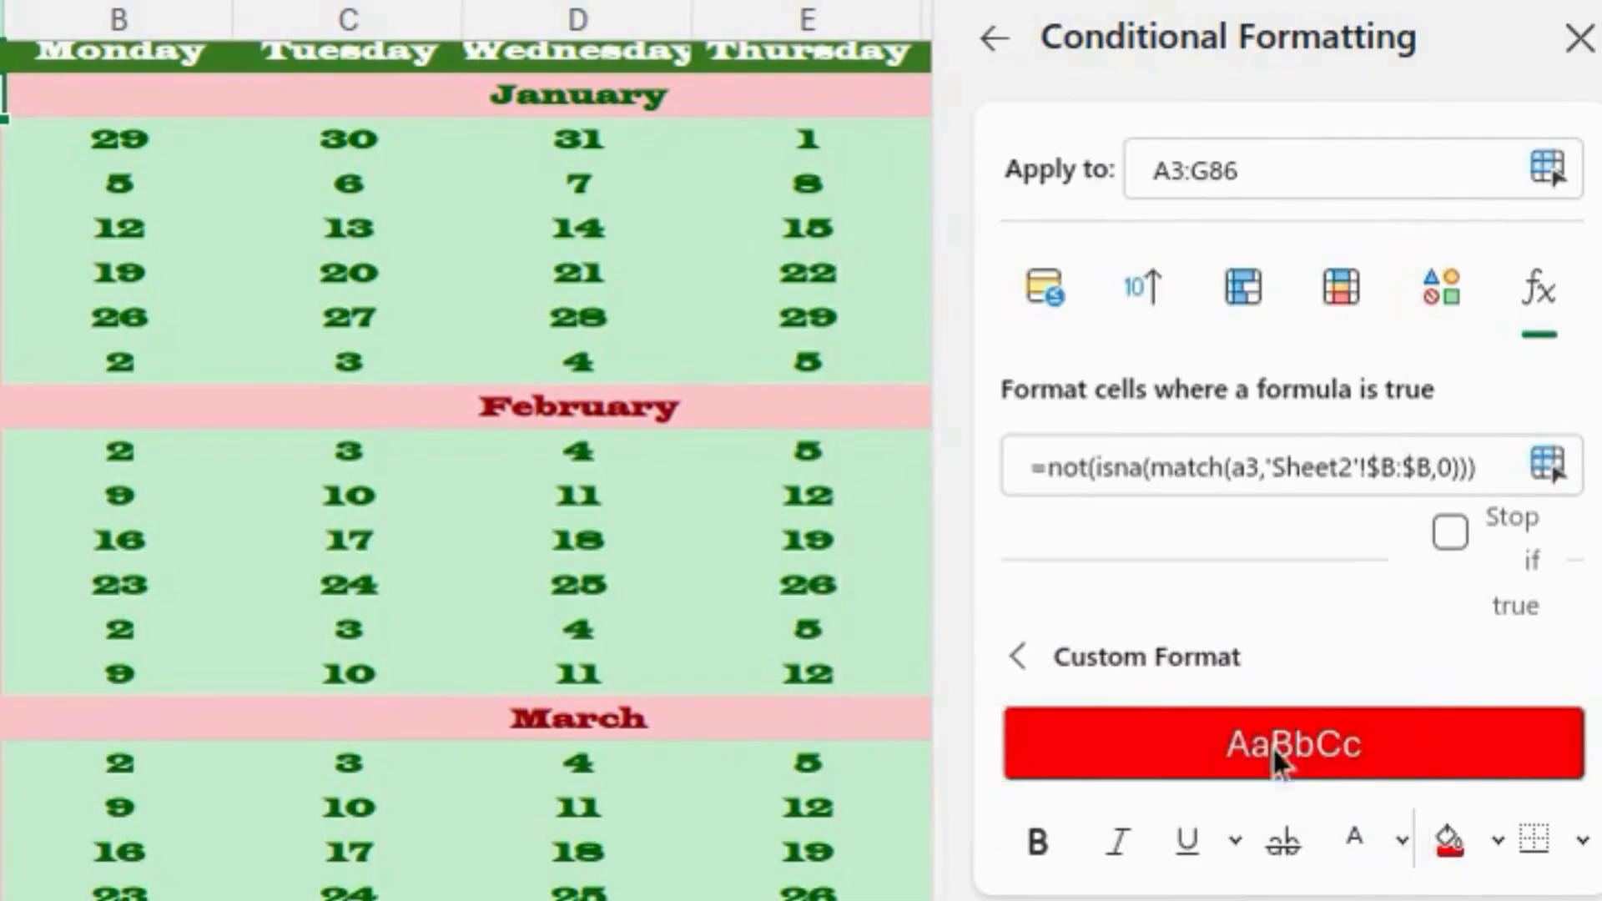
pyautogui.click(993, 38)
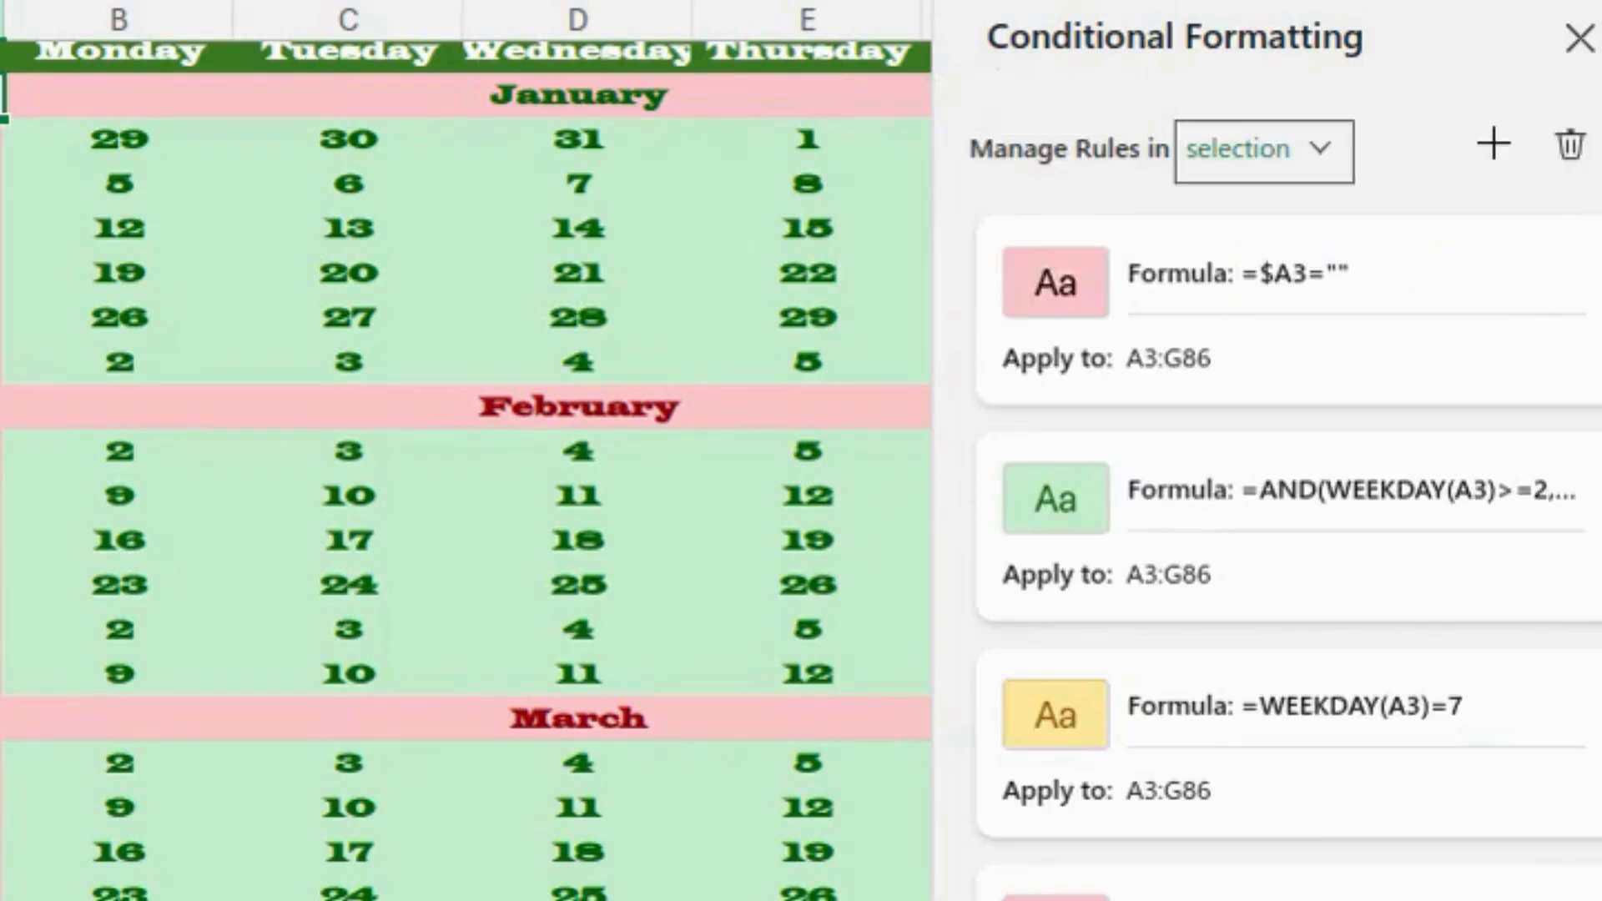
# - Scroll through the calendar to check the red holiday dates across the year
pyautogui.scroll(-9, 588, 592)
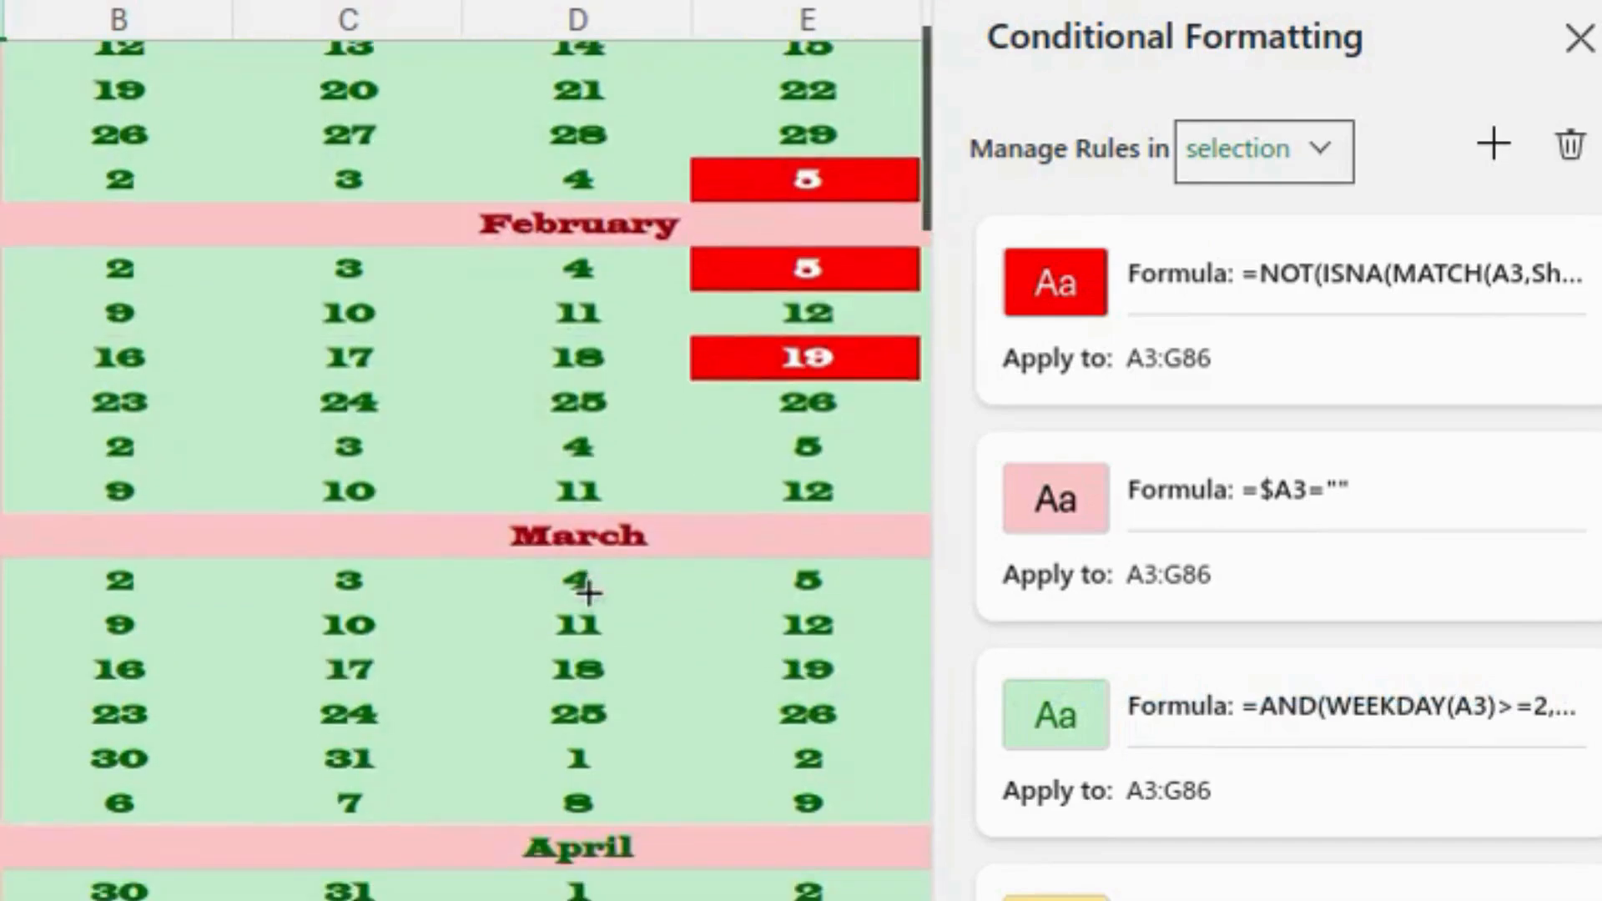
pyautogui.scroll(-9, 588, 592)
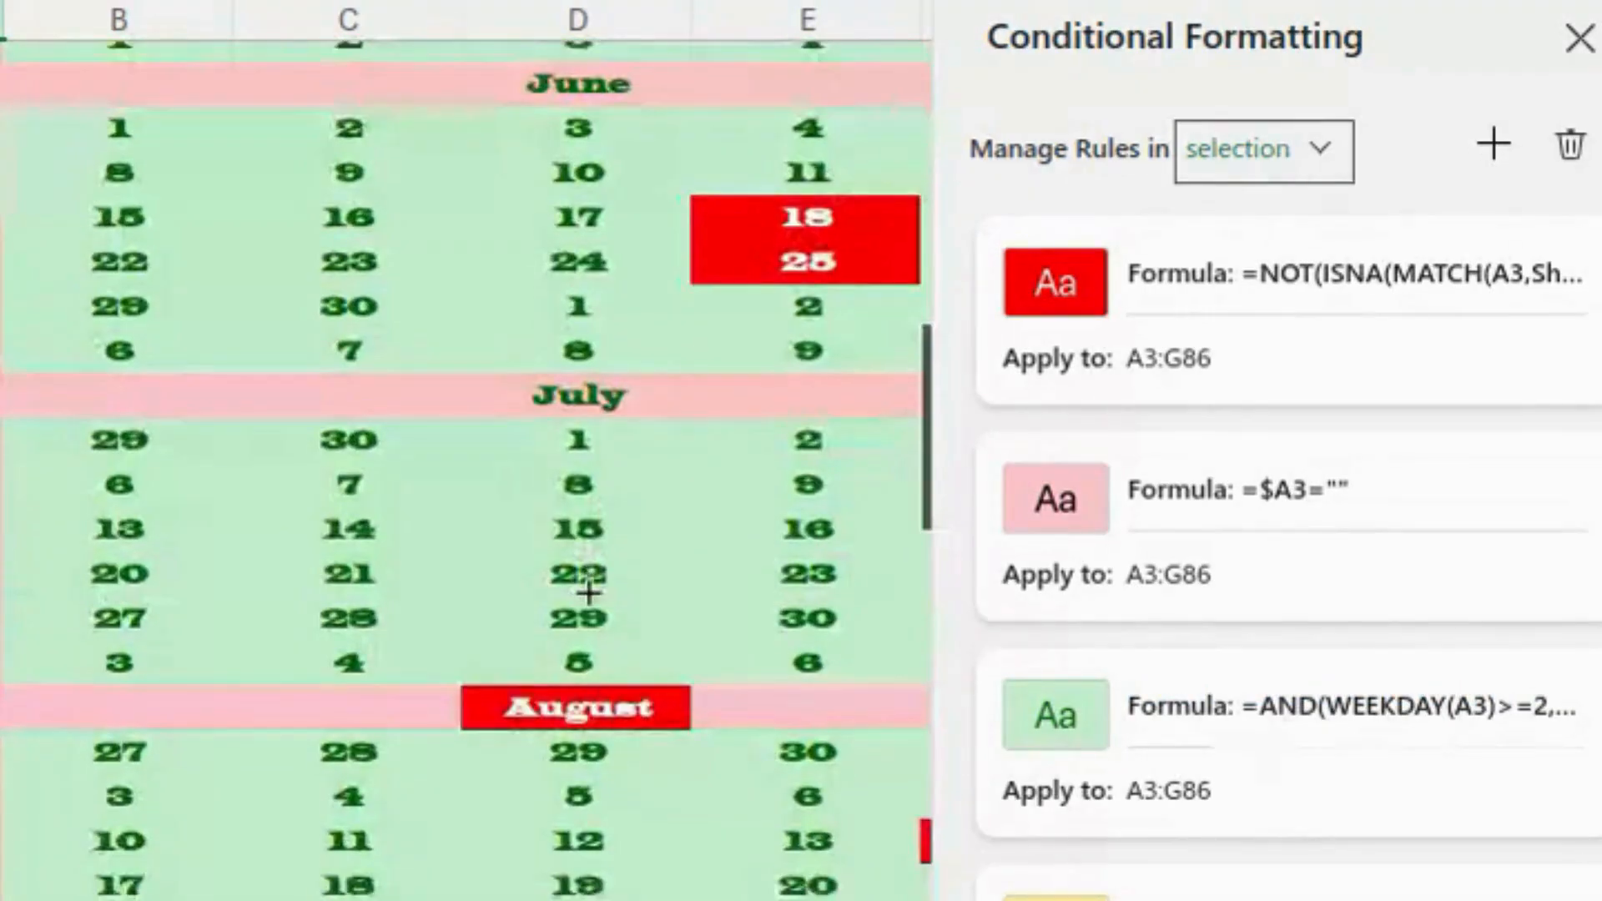
pyautogui.scroll(-5, 588, 592)
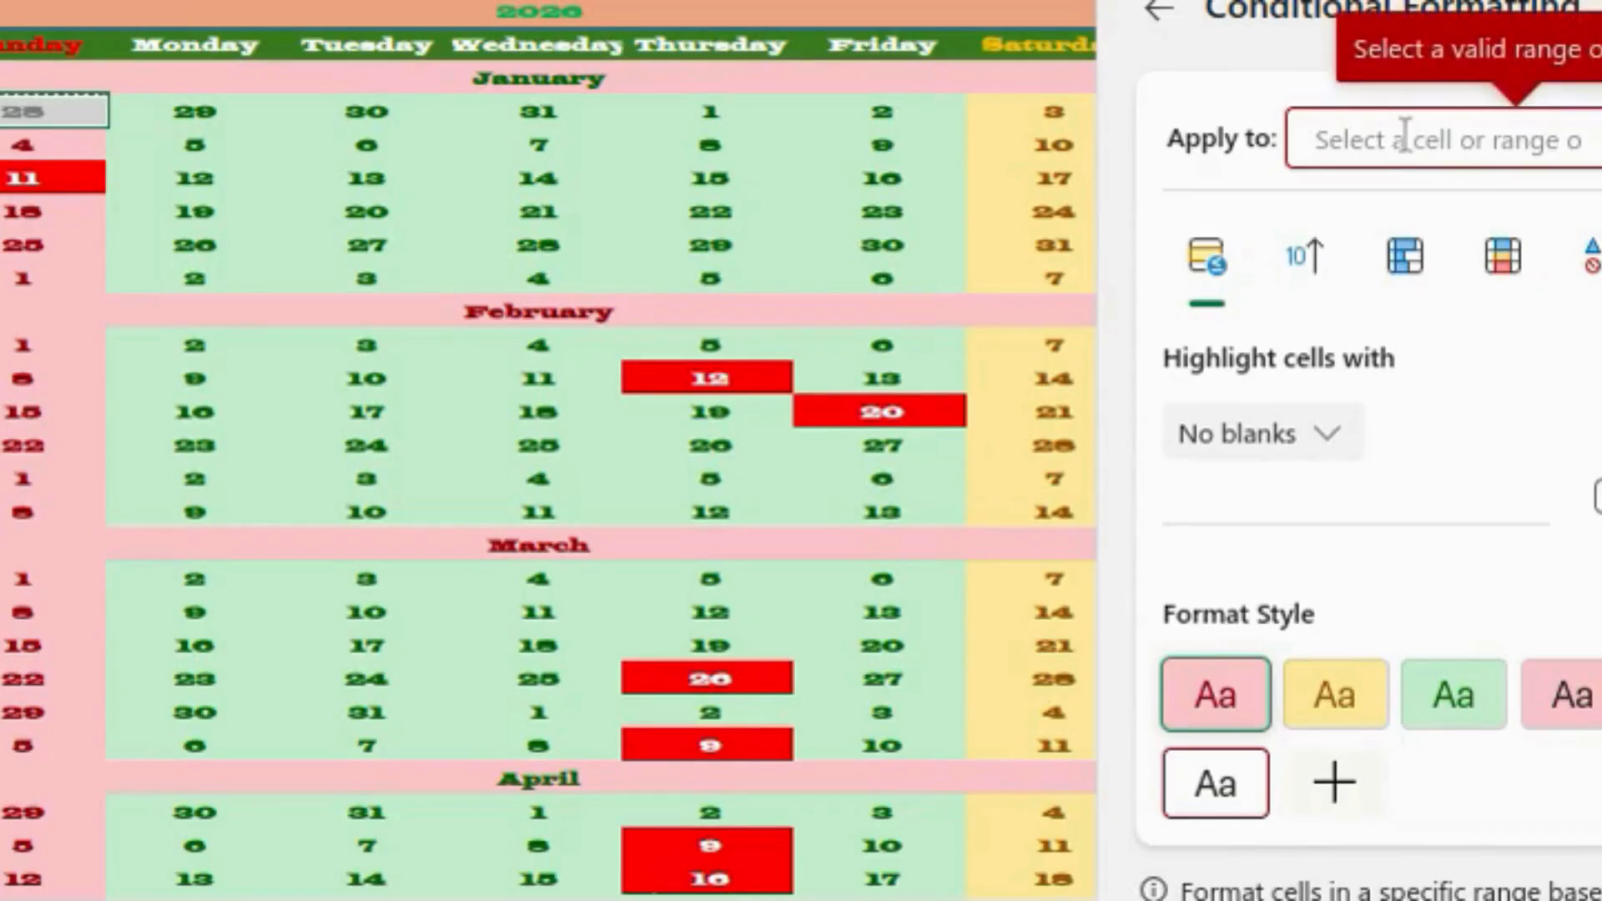
# - Apply a new formula rule =MONTH(A4)<>MONTH($D$3) to January's block A4:G9
pyautogui.moveTo(50, 110); pyautogui.dragTo(47, 110)
pyautogui.hotkey('shift', 'Down')
pyautogui.hotkey('shift', 'Down')
pyautogui.hotkey('shift', 'Down')
pyautogui.hotkey('shift', 'Down')
pyautogui.hotkey('shift', 'Right')
pyautogui.hotkey('shift', 'Right')
pyautogui.hotkey('shift', 'Right')
pyautogui.hotkey('shift', 'Right')
pyautogui.hotkey('shift', 'Right')
pyautogui.hotkey('shift', 'Right')
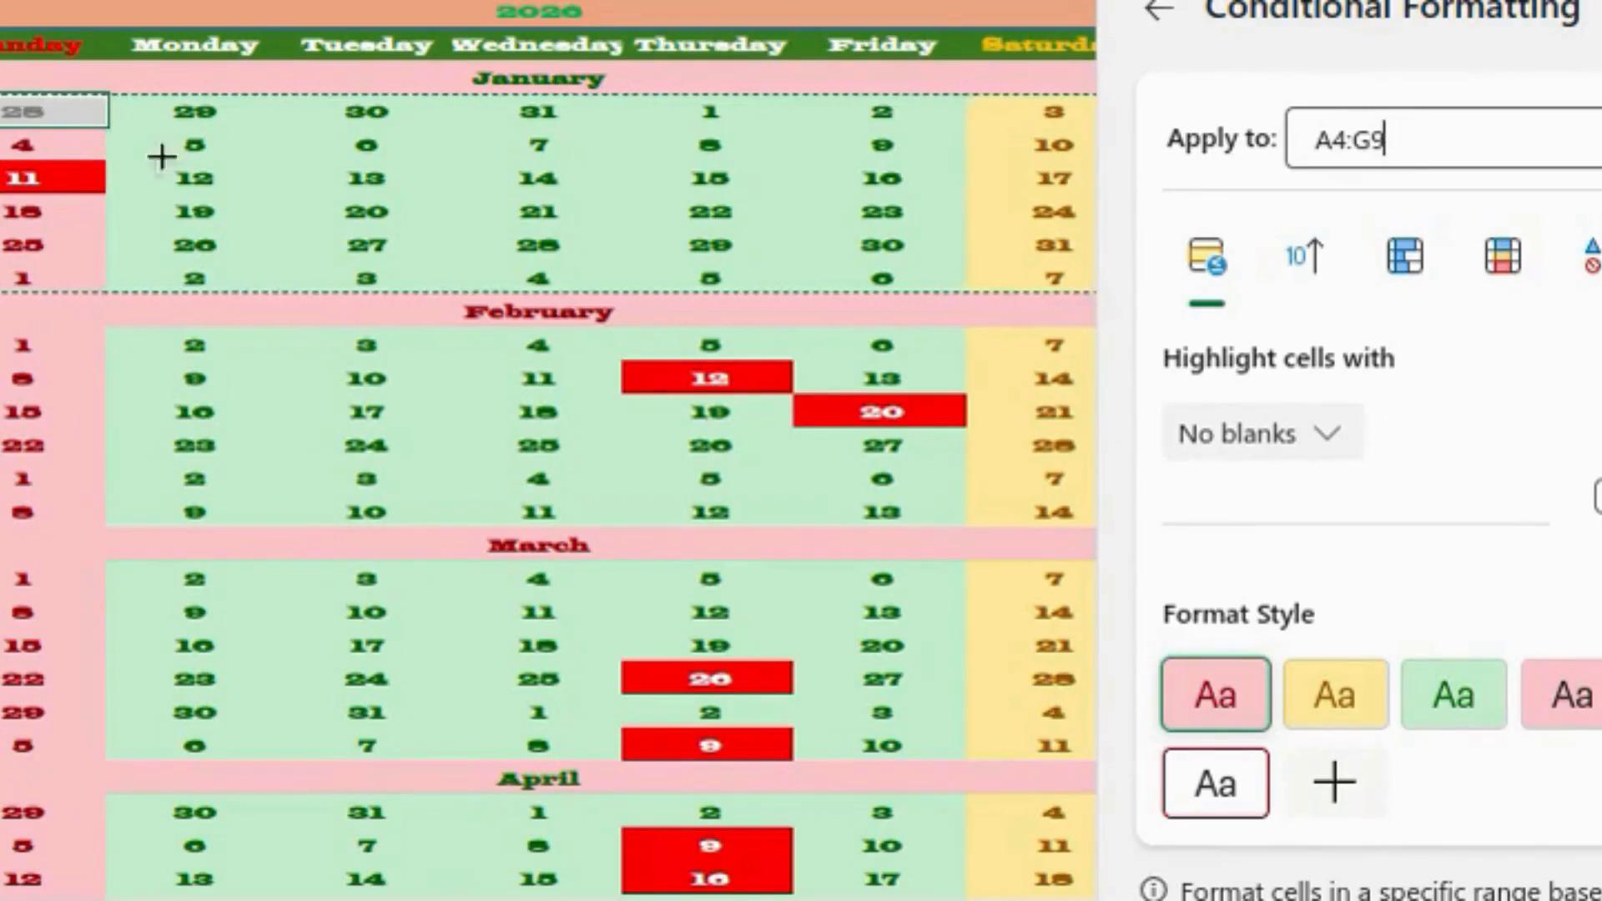
pyautogui.click(1590, 255)
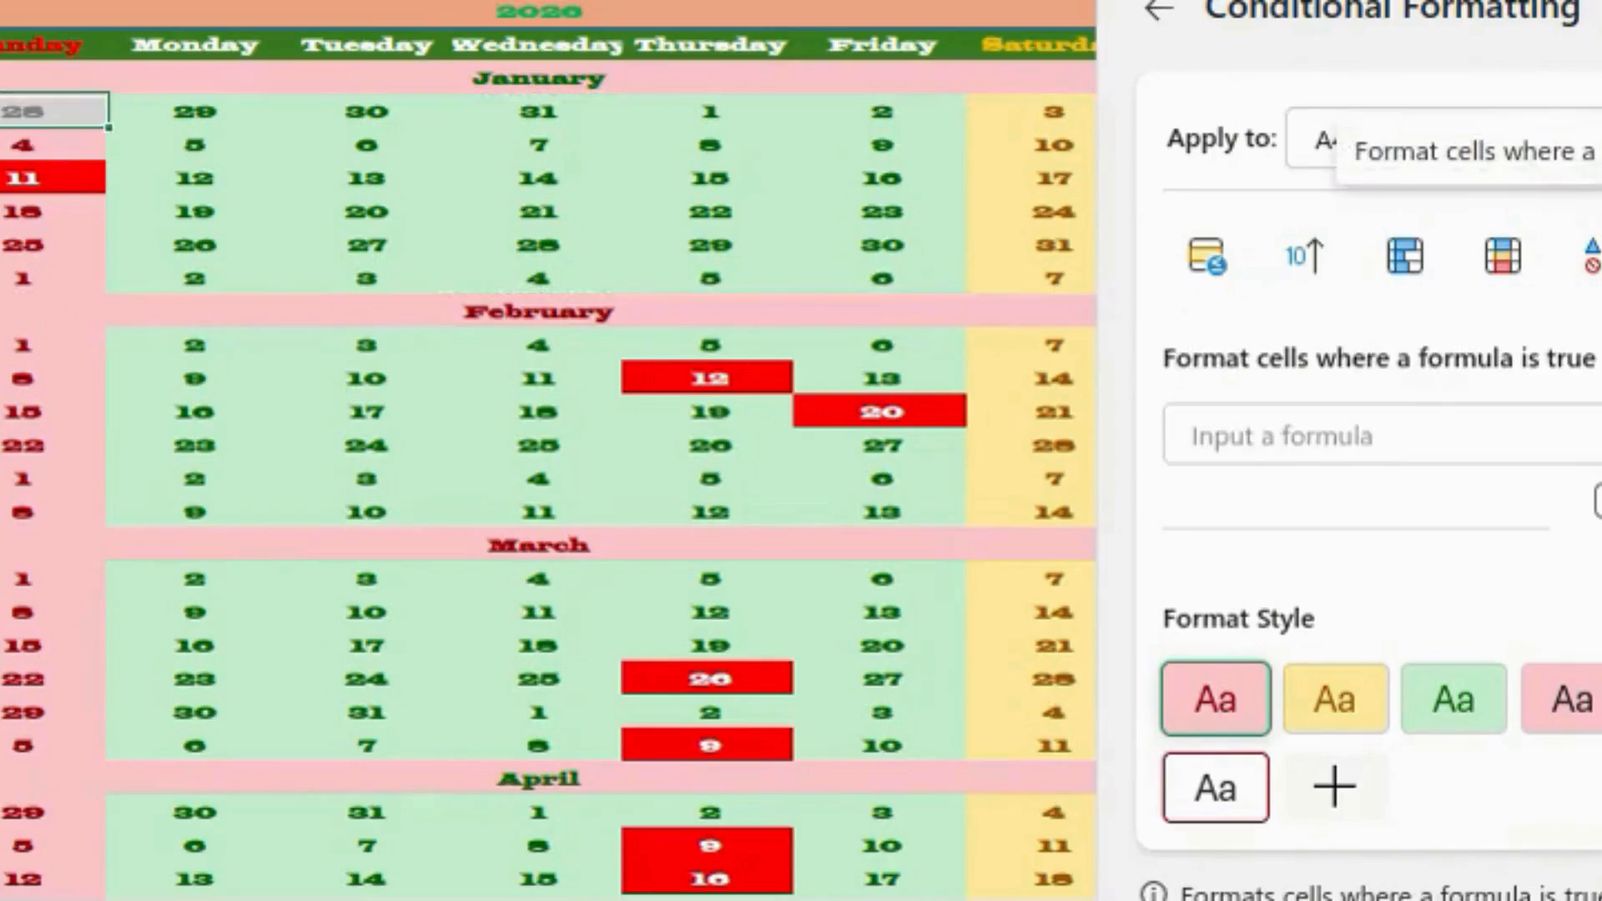
pyautogui.click(1265, 427)
pyautogui.write('=month')
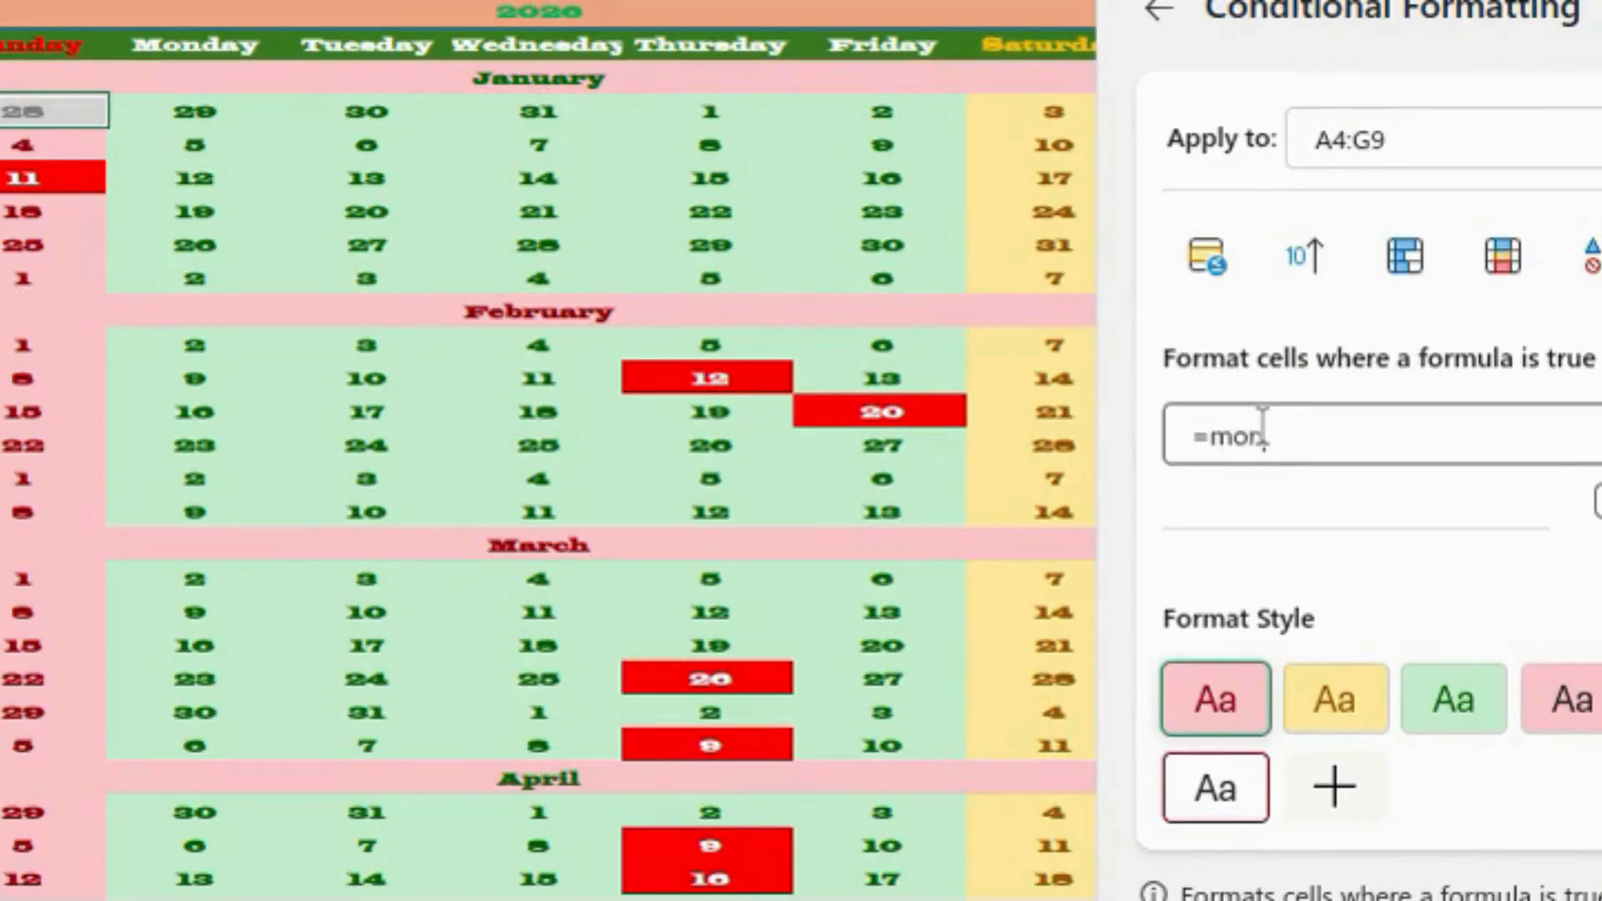
pyautogui.press('BackSpace')
pyautogui.press('BackSpace')
pyautogui.write('th(A4)<>month')
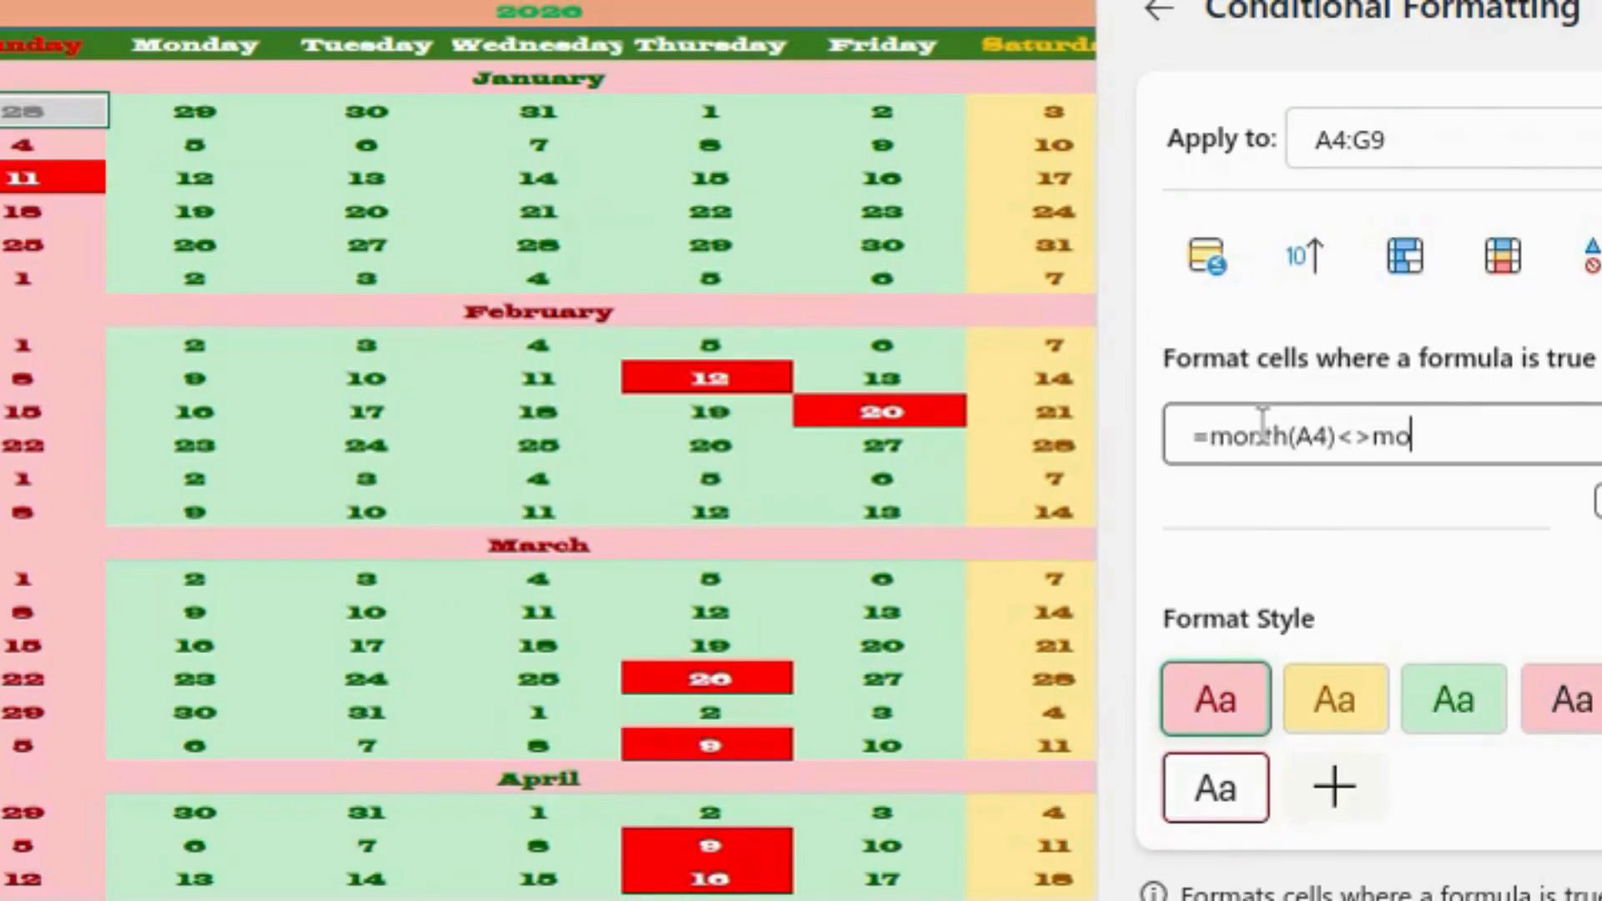
pyautogui.write('(')
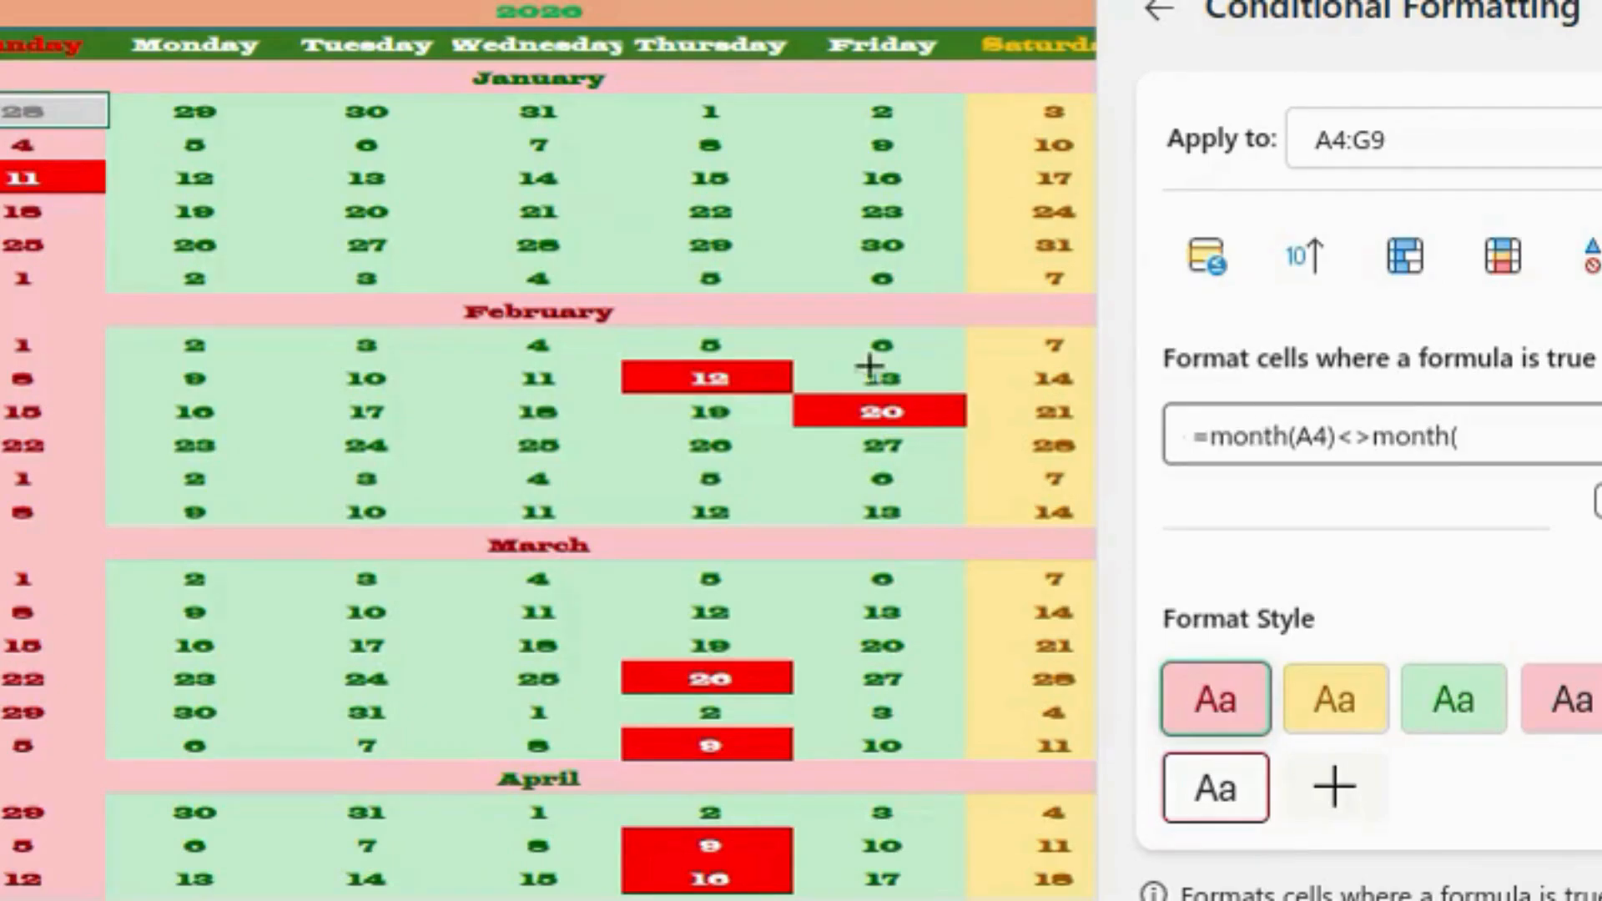
pyautogui.click(536, 77)
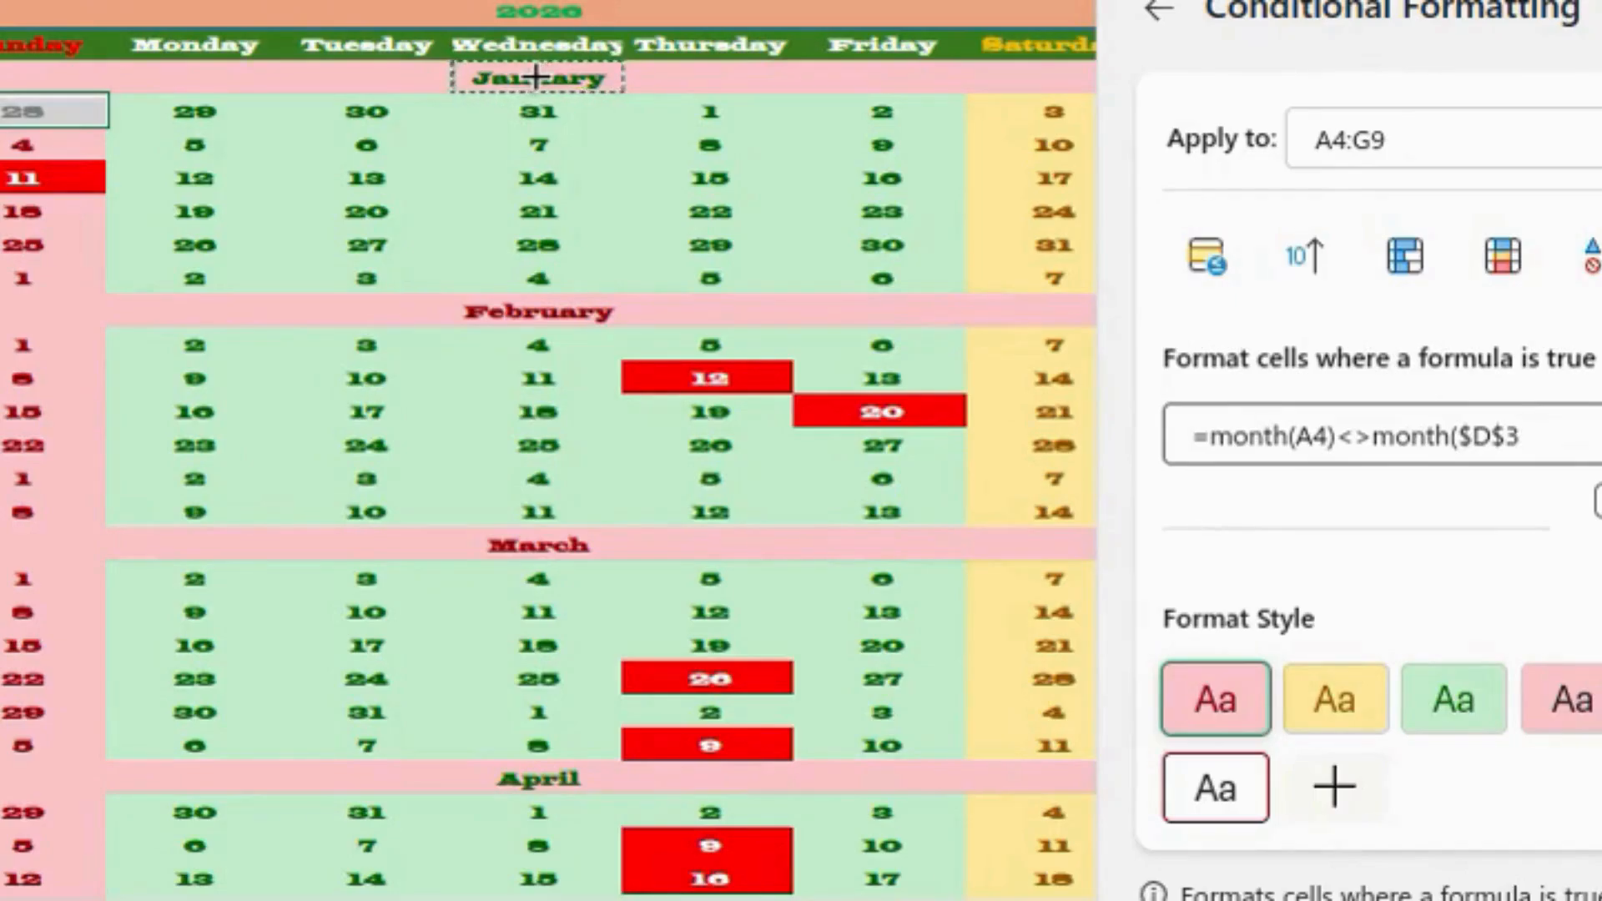
pyautogui.write(')')
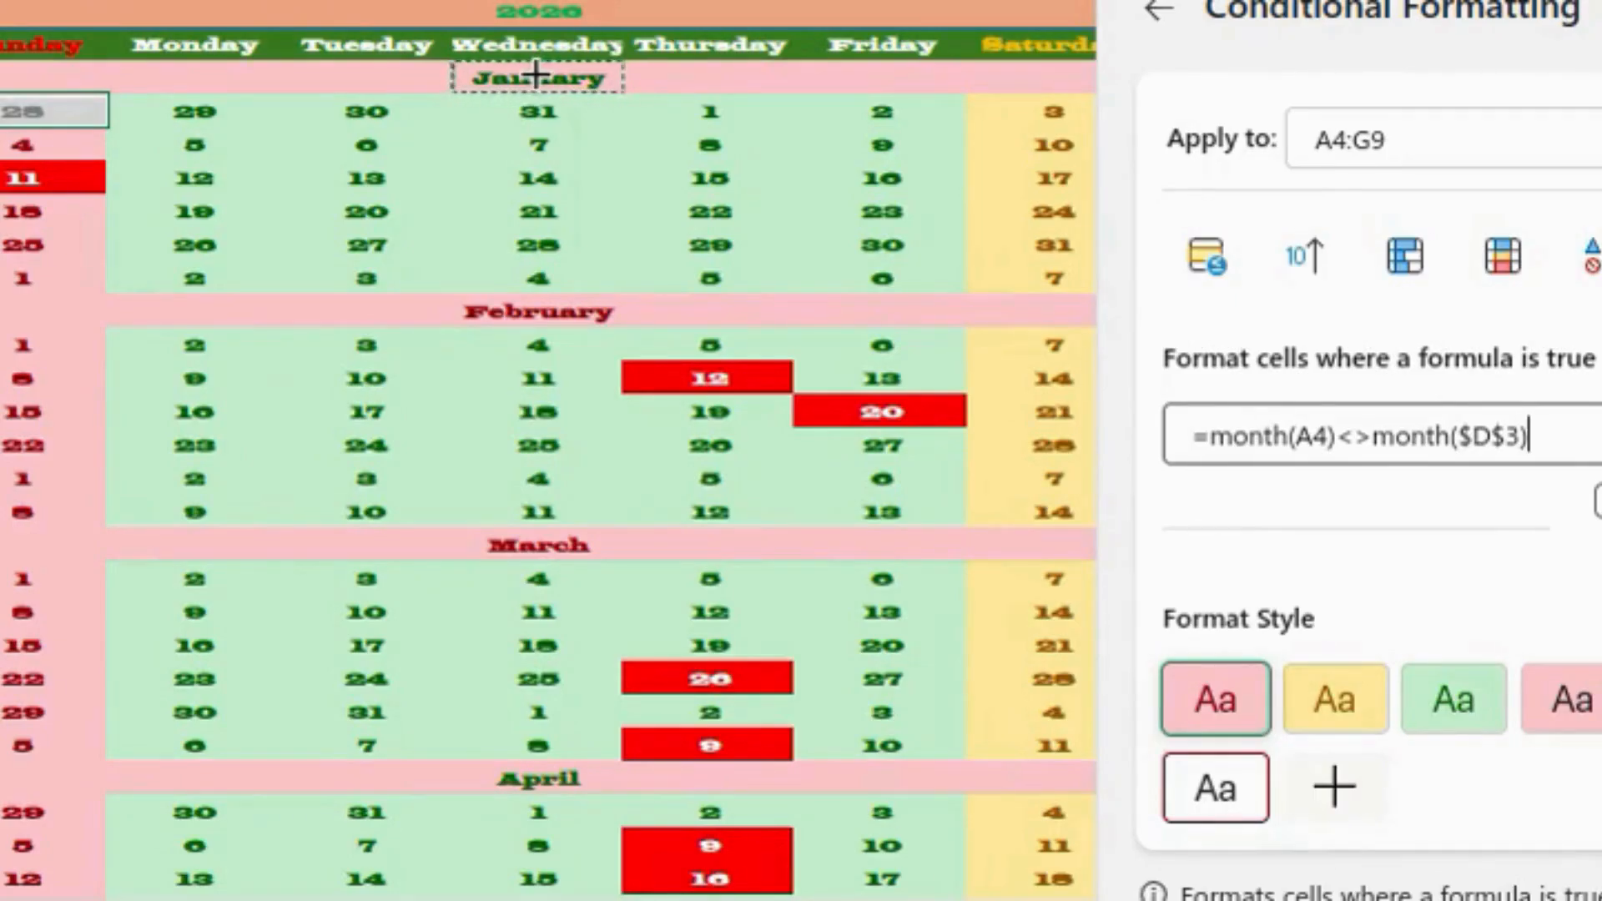
# - Give the rule a custom style with a light grey fill
pyautogui.click(1336, 789)
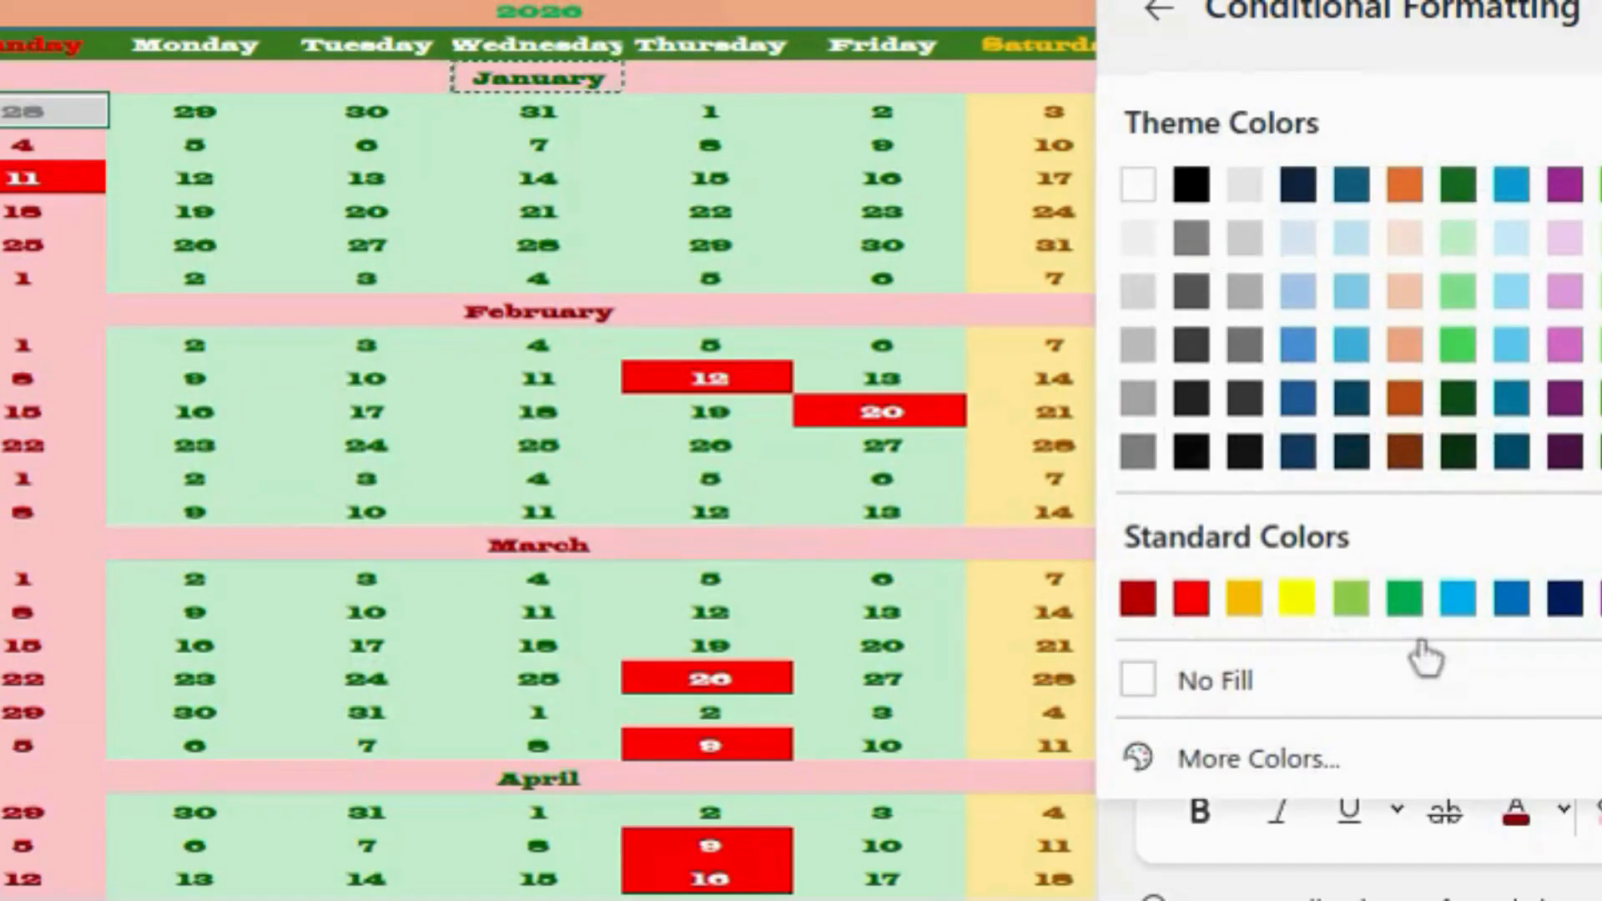
pyautogui.click(1138, 290)
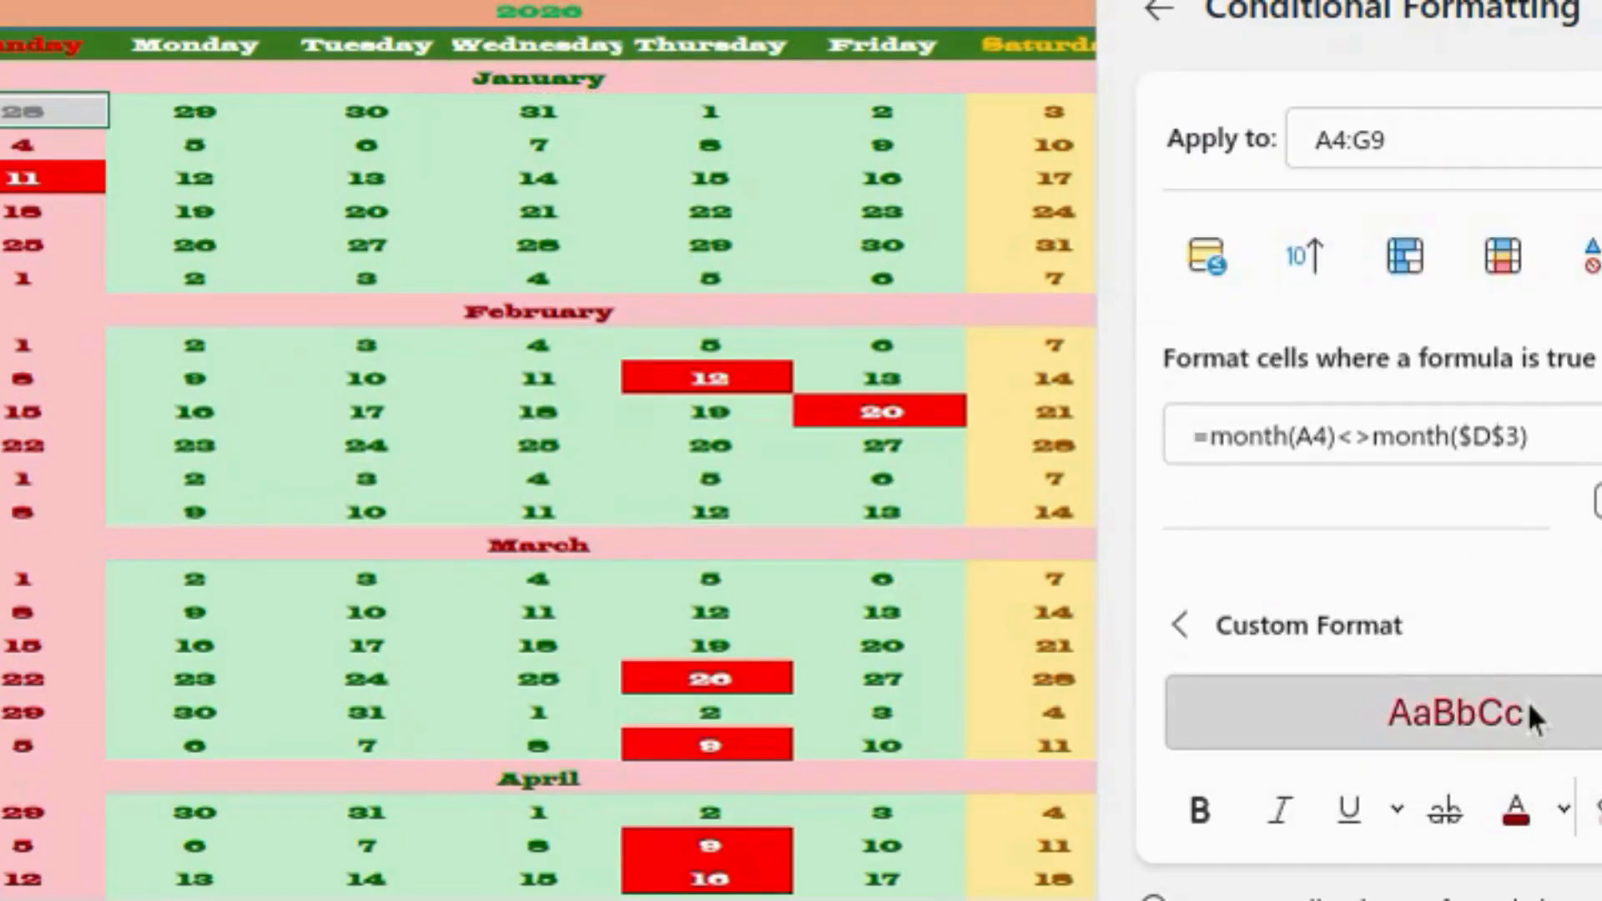
pyautogui.click(1565, 811)
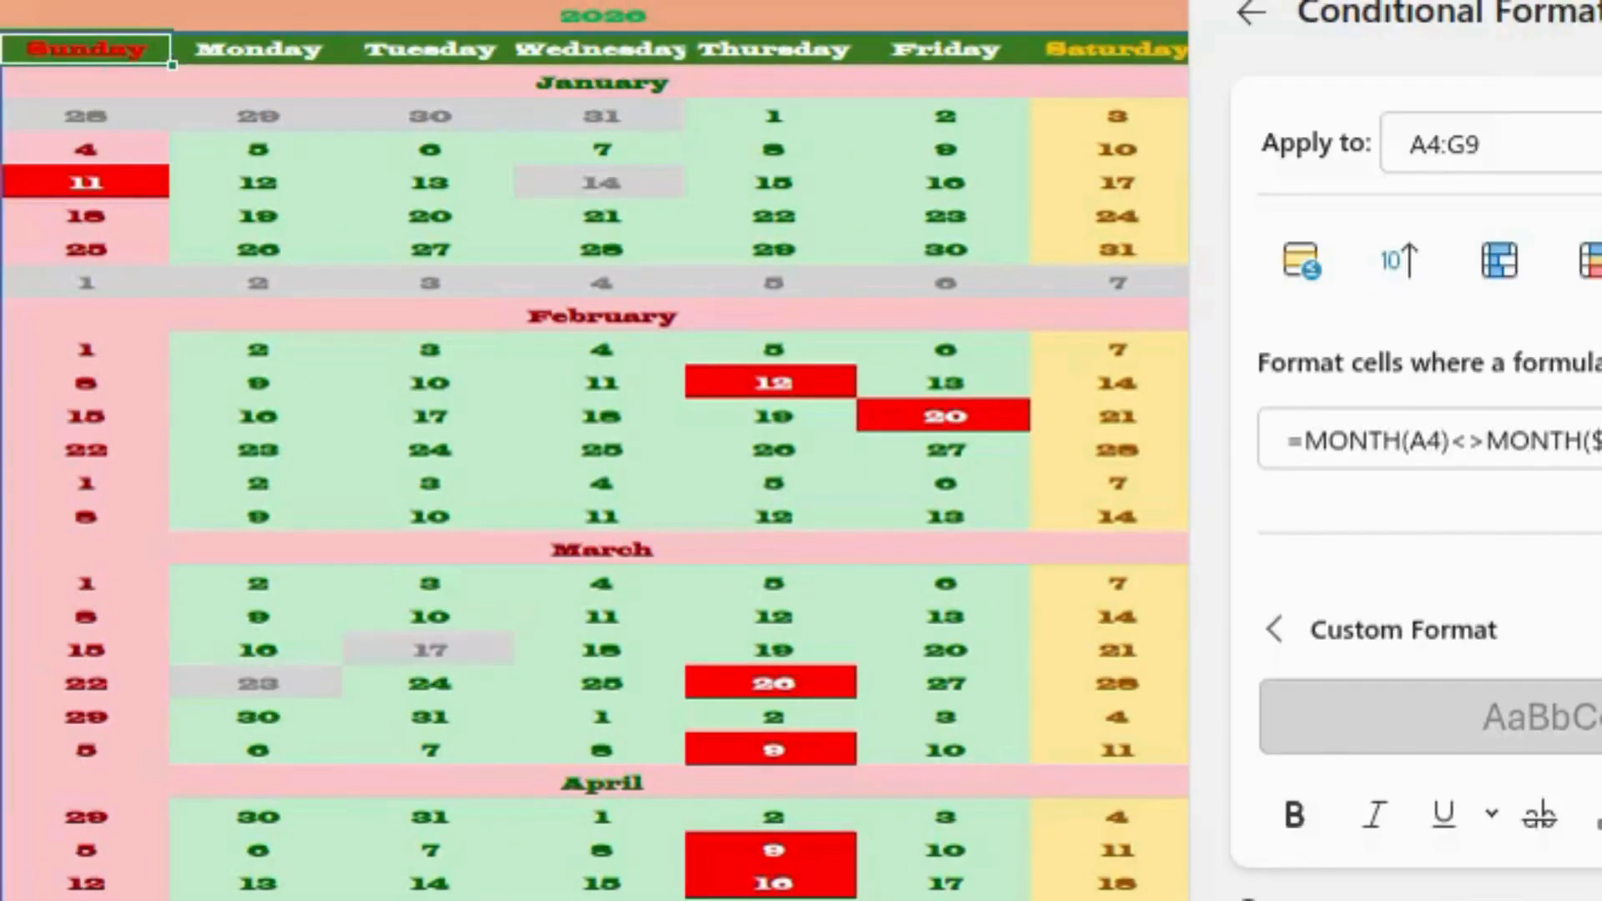